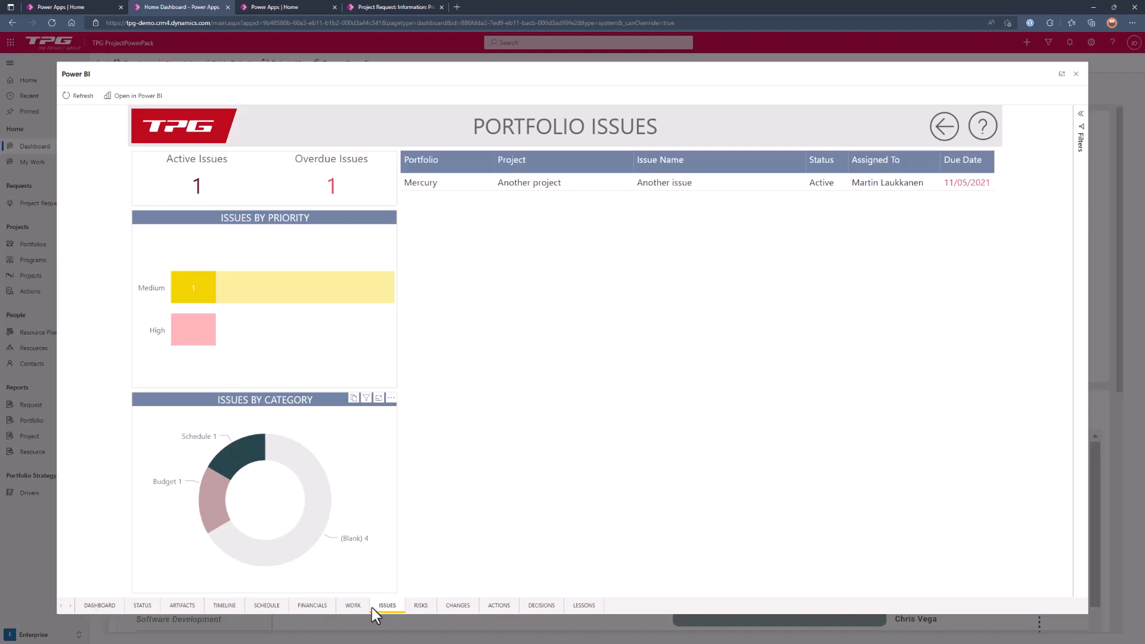
Step: Clear the category selection in the Portfolio Issues report and close the report
left_click(248, 455)
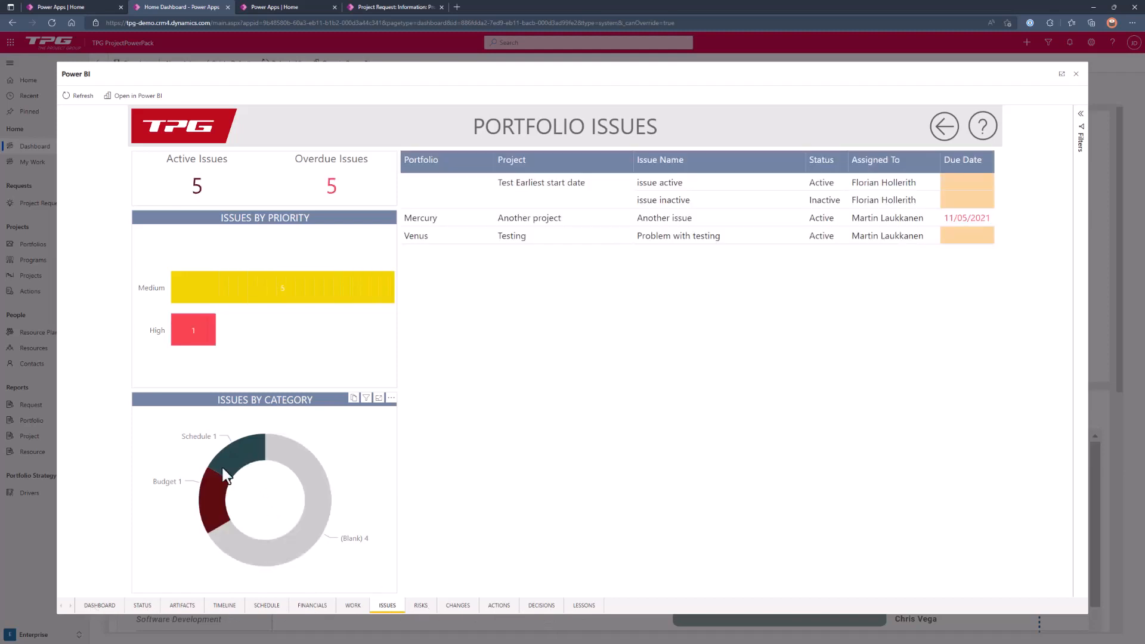
left_click(1076, 74)
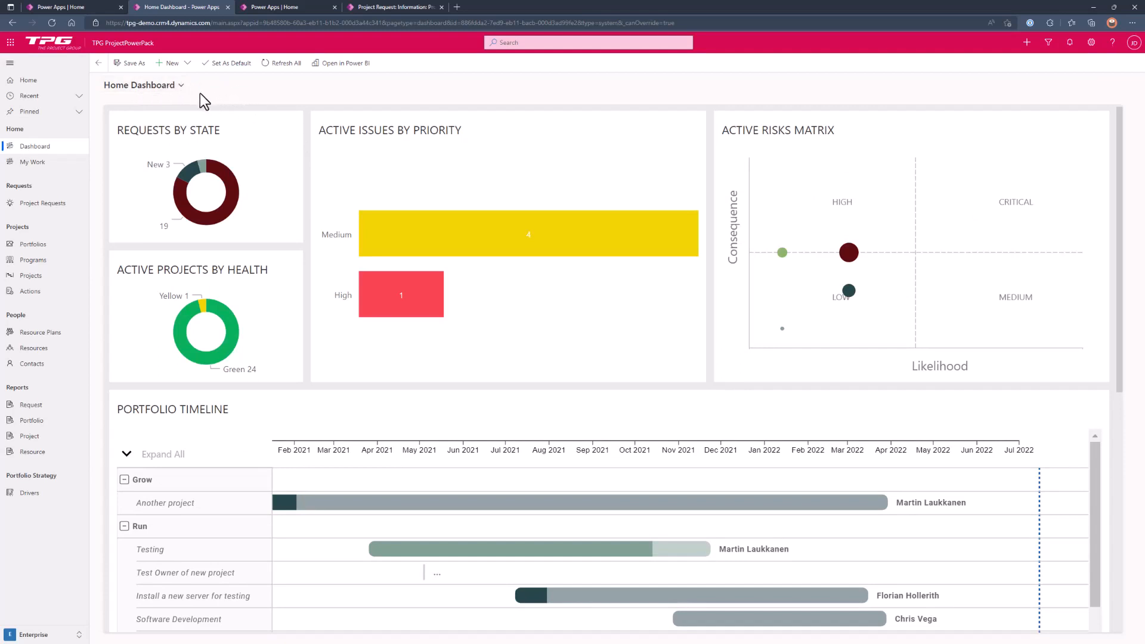
Step: Check which system dashboards are available from the Home Dashboard and open the My Work page
left_click(178, 87)
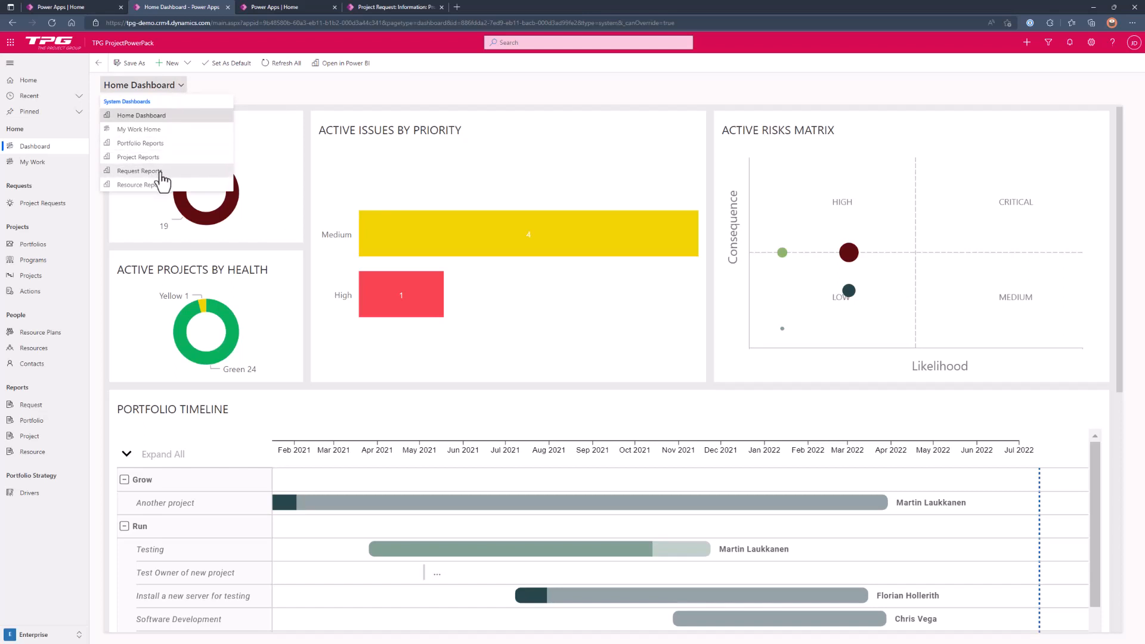
left_click(284, 82)
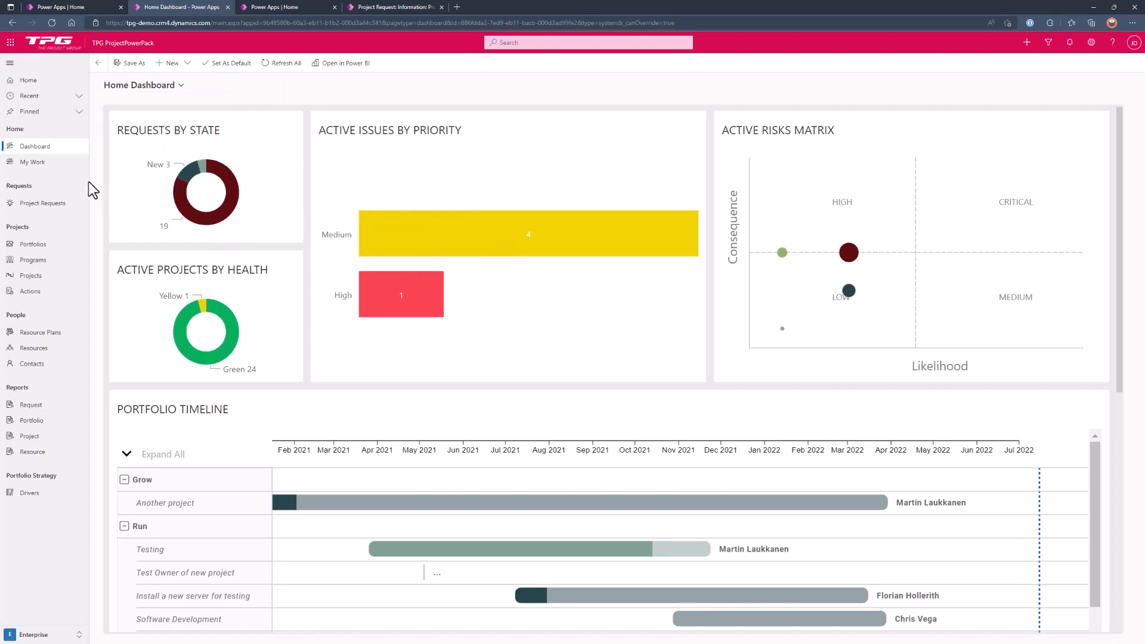
left_click(24, 162)
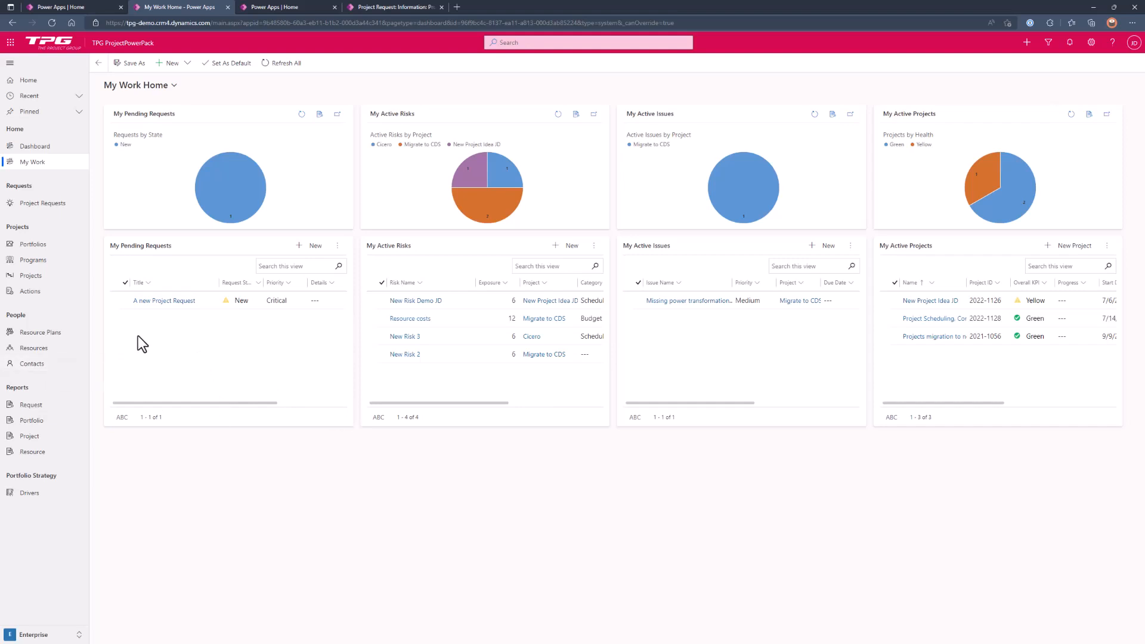
Step: Open the pending request "A new Project Request", examine the fields of its New Request stage, and return to My Work
left_click(169, 300)
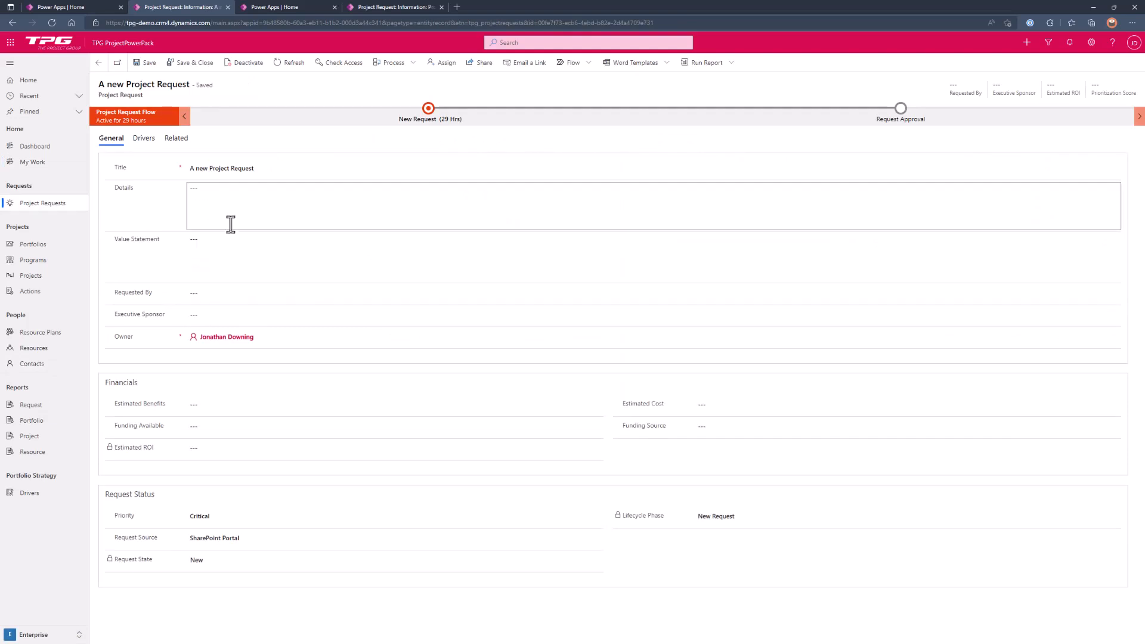
left_click(430, 122)
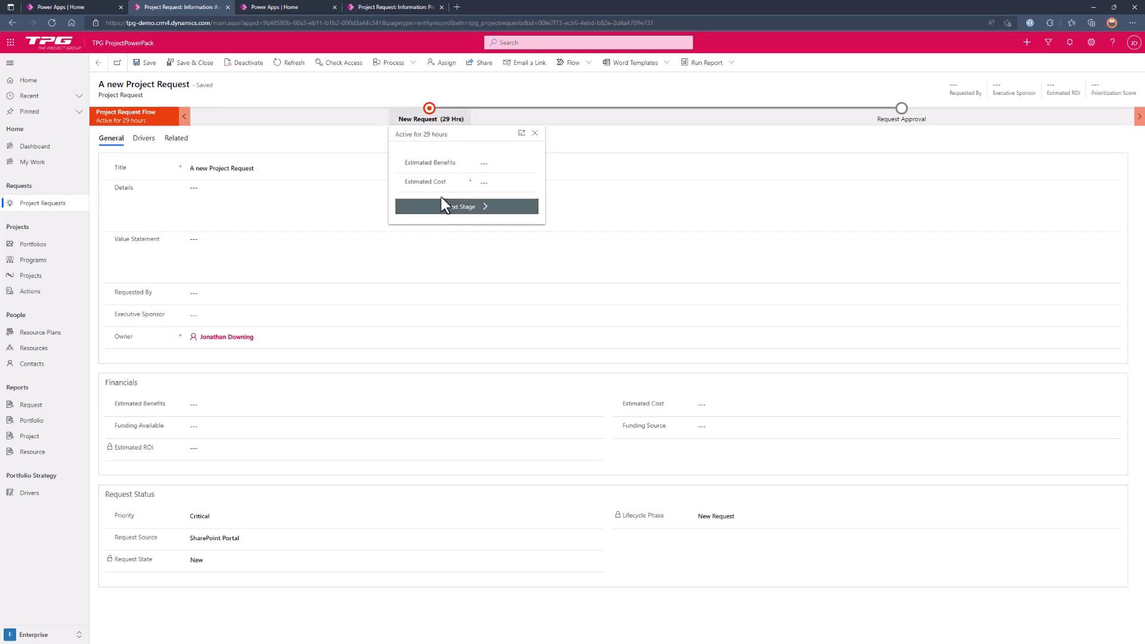
left_click(484, 183)
left_click(99, 64)
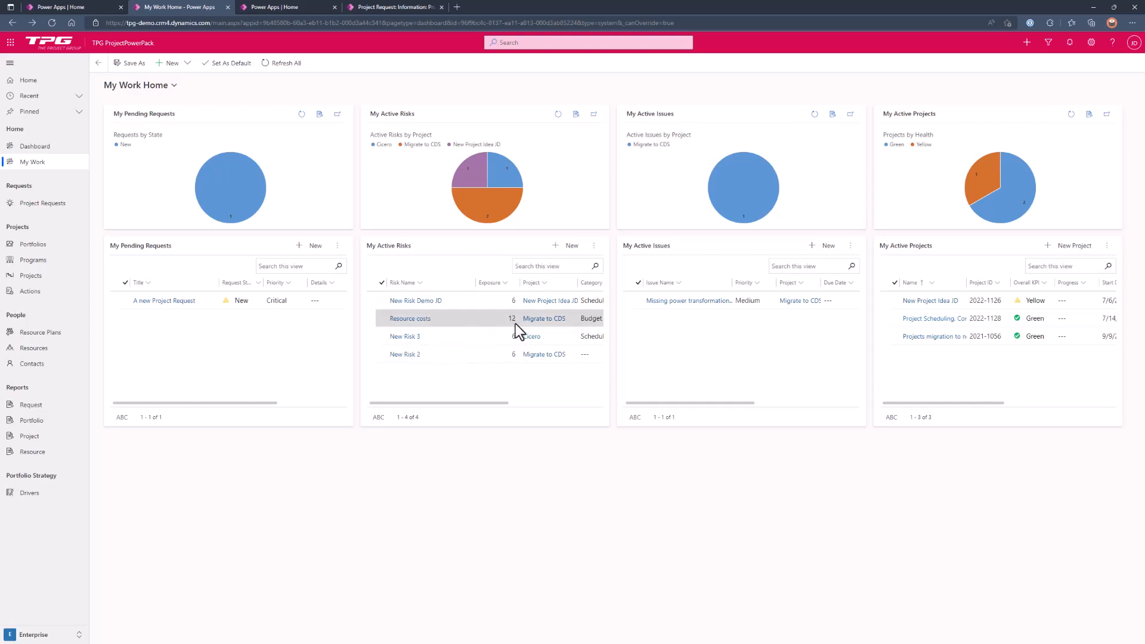
Step: Look through all columns of the My Active Risks list, including due date, cost and cost exposure
mouse_move(463, 403)
left_mouse_down()
mouse_move(485, 406)
mouse_move(458, 406)
left_mouse_up()
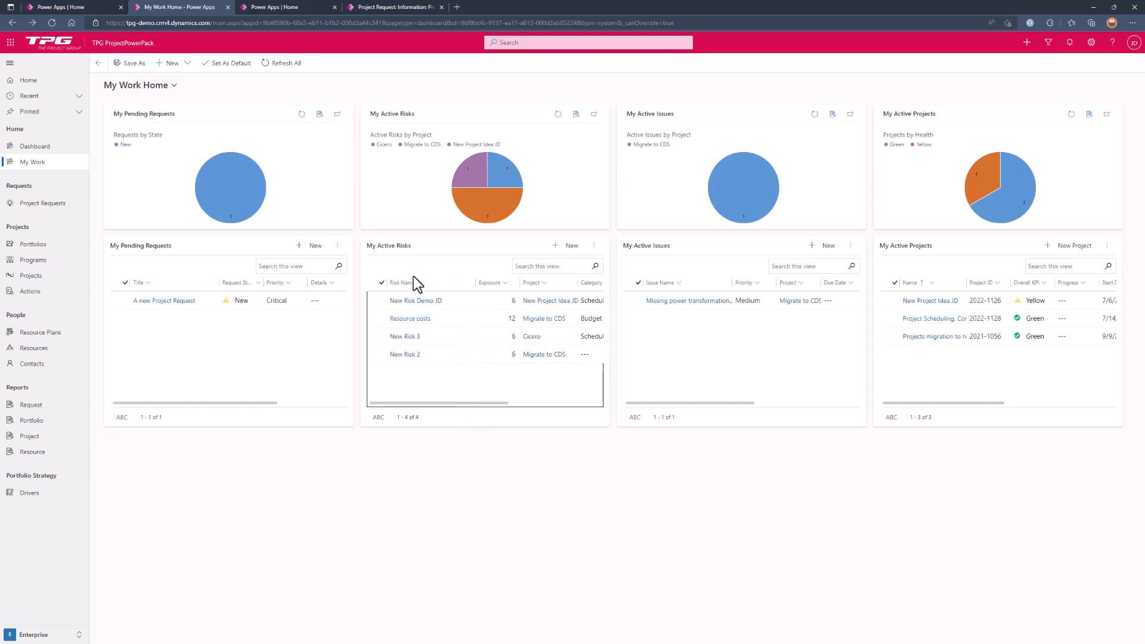
left_click_drag(435, 401, 497, 403)
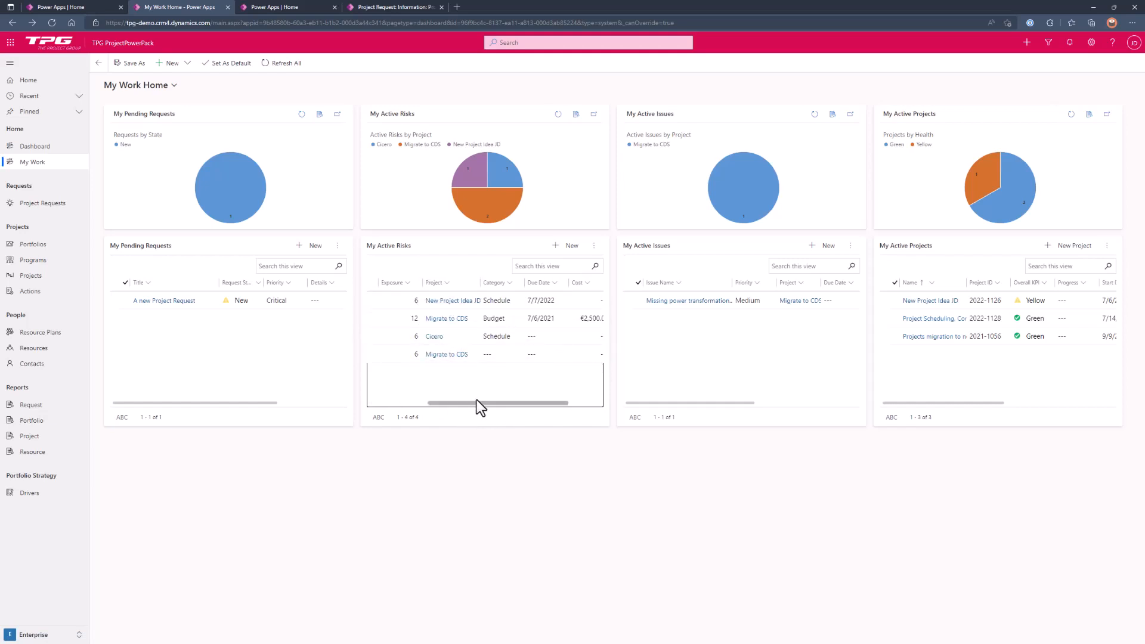
left_click_drag(477, 401, 535, 411)
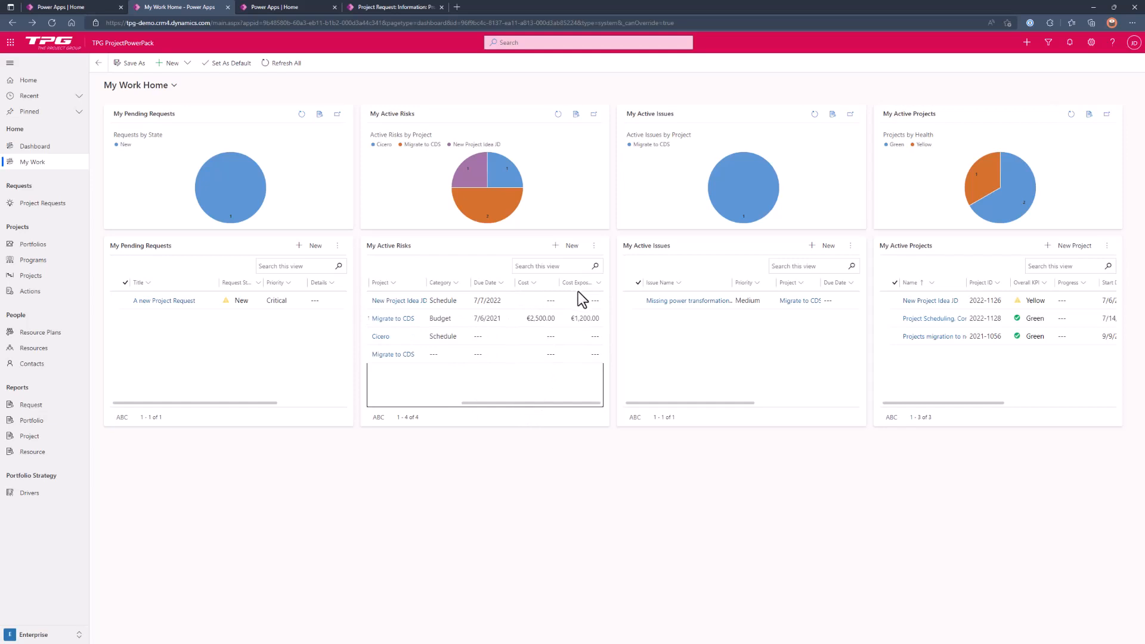
left_click_drag(556, 404, 473, 405)
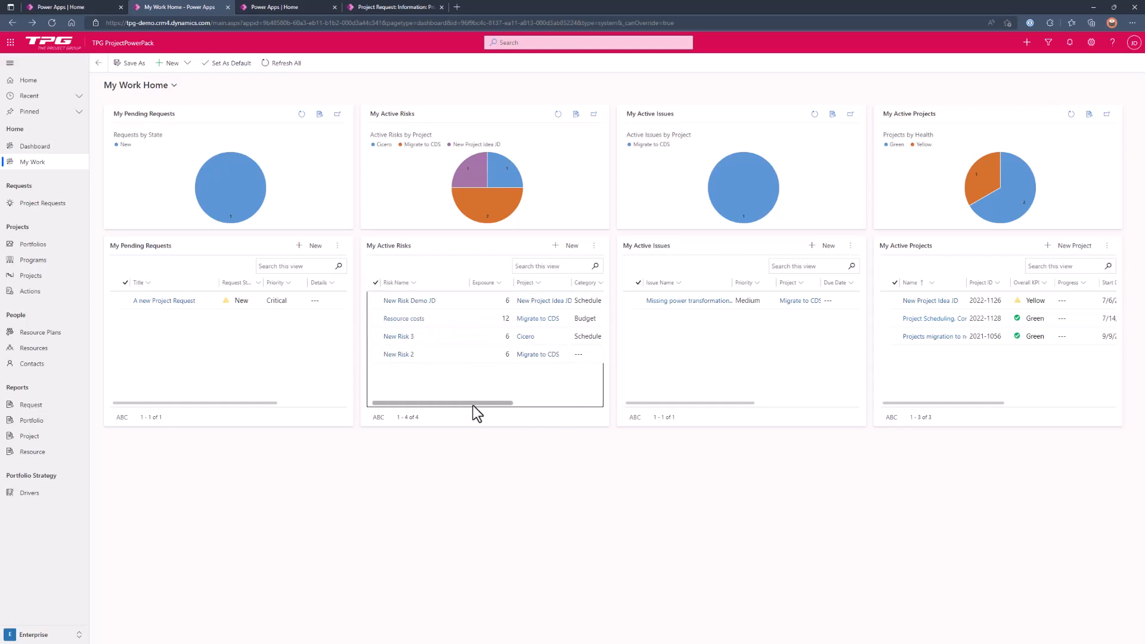
Step: Start a new risk named "New webinar risk 1" for the project "Project Scheduling, Content management, Reporting"
left_click(568, 253)
left_click(1032, 96)
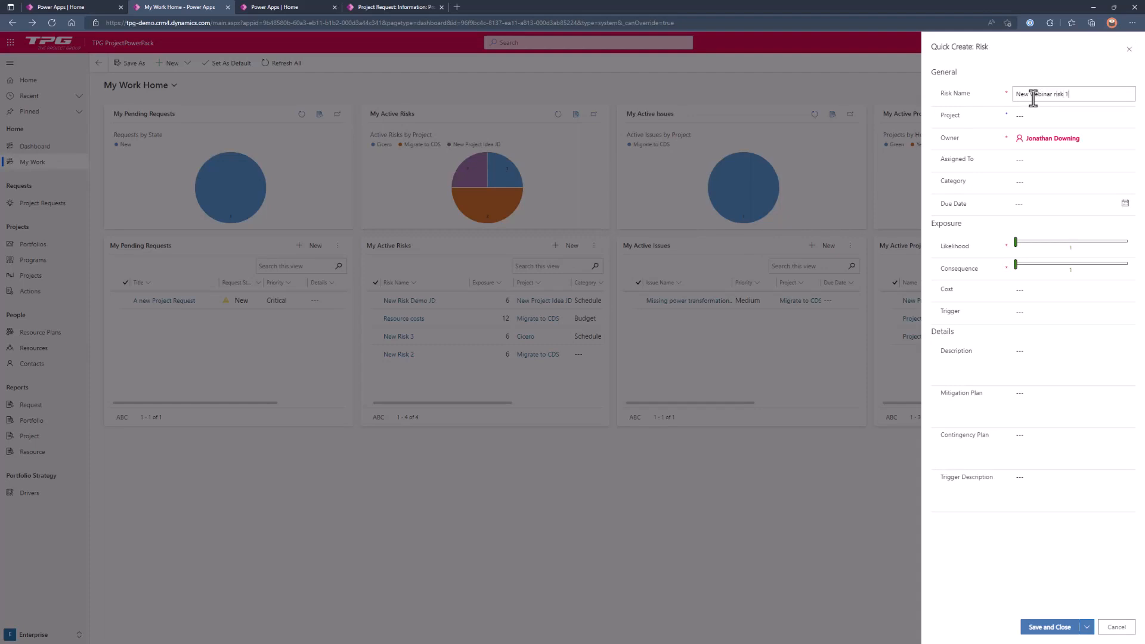
left_click(1038, 118)
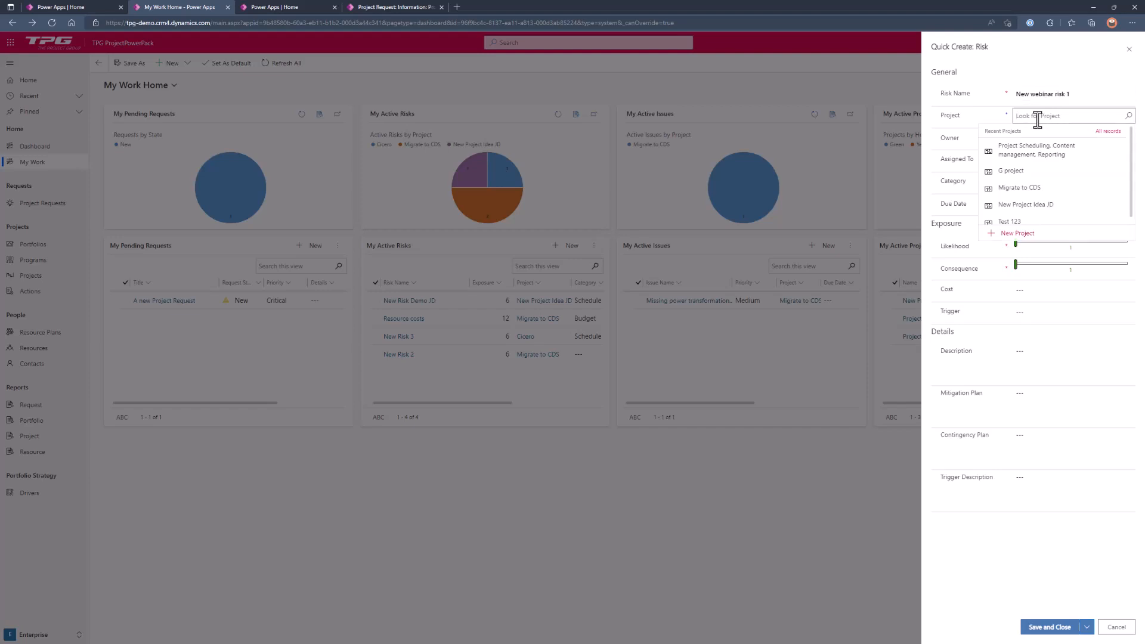
left_click(1061, 157)
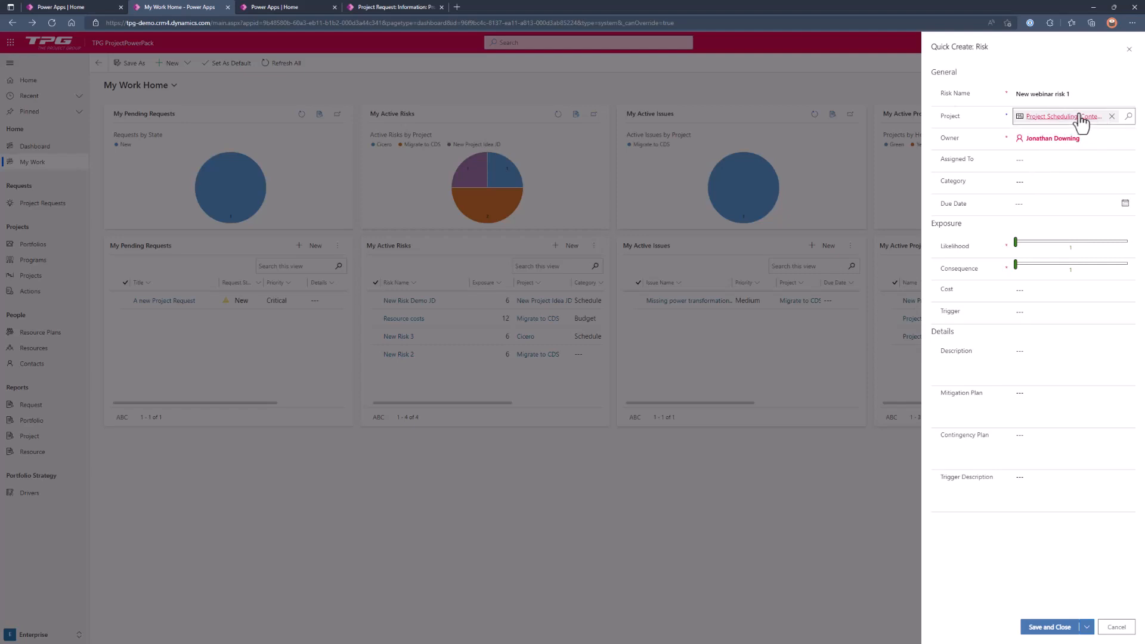
Step: Assign the new risk to the same person as its owner and set its category to Budget
left_click(1061, 160)
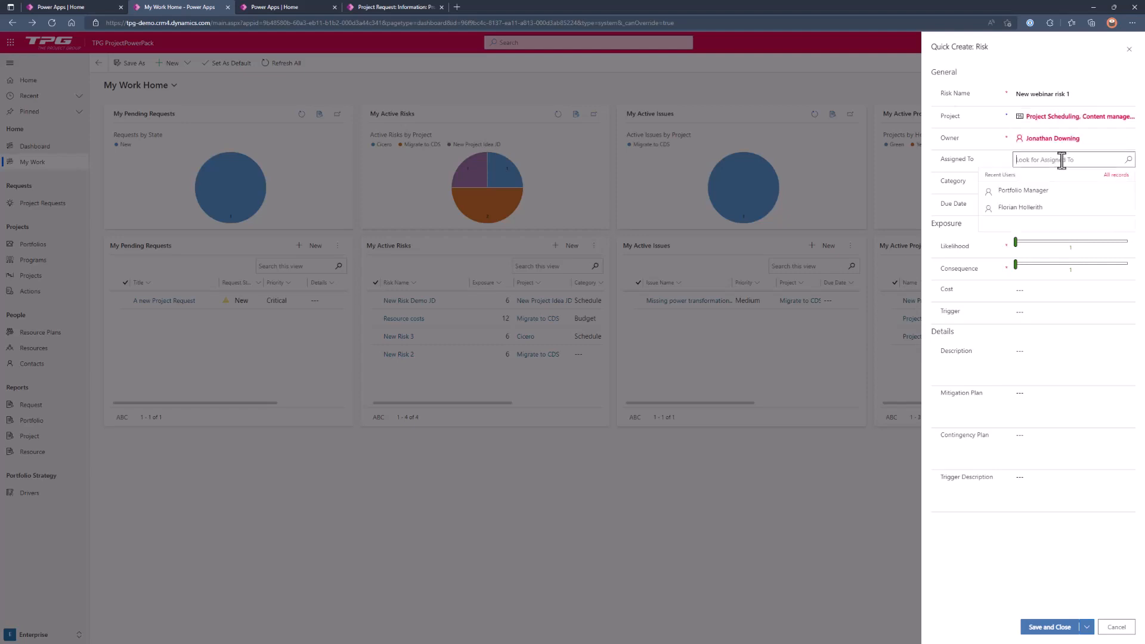
type("jond")
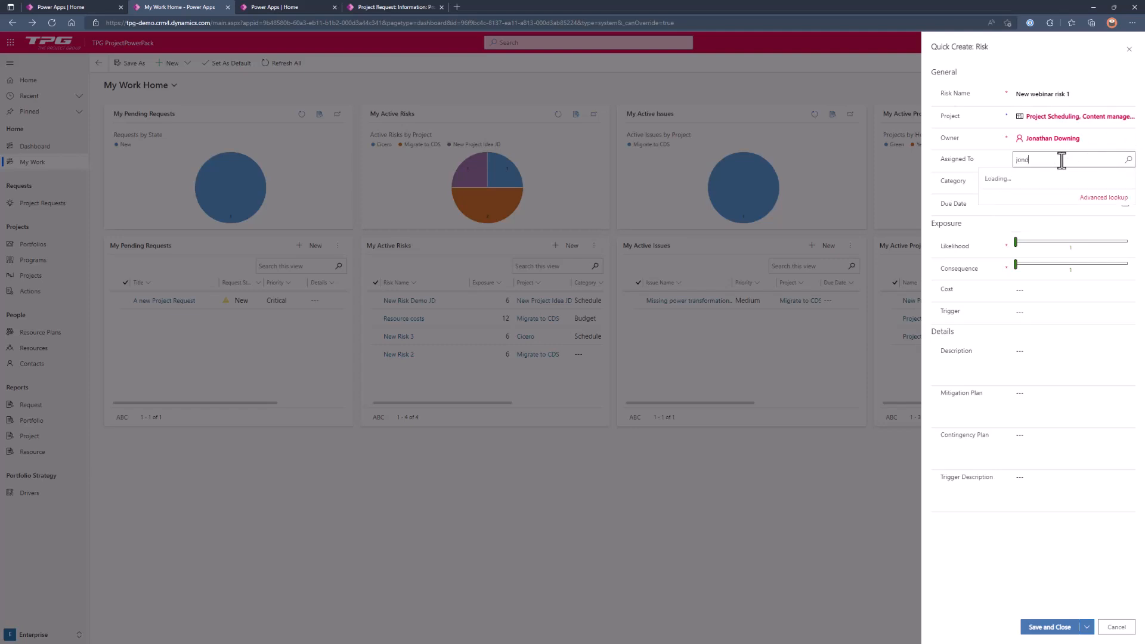
key("BackSpace")
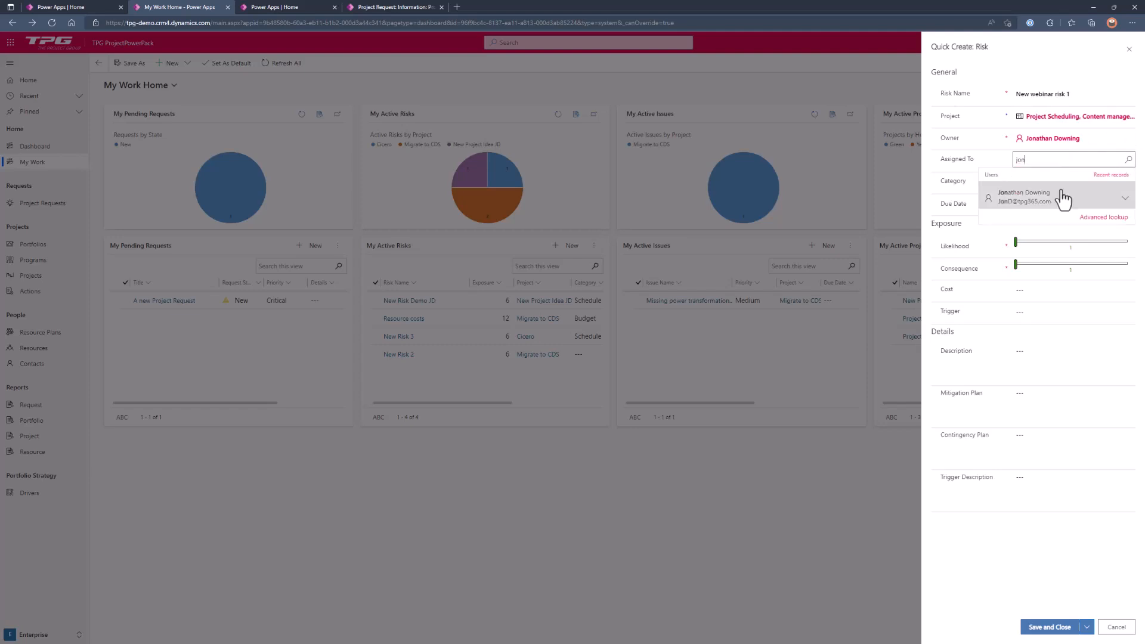
left_click(1055, 195)
left_click(1050, 182)
left_click(1053, 222)
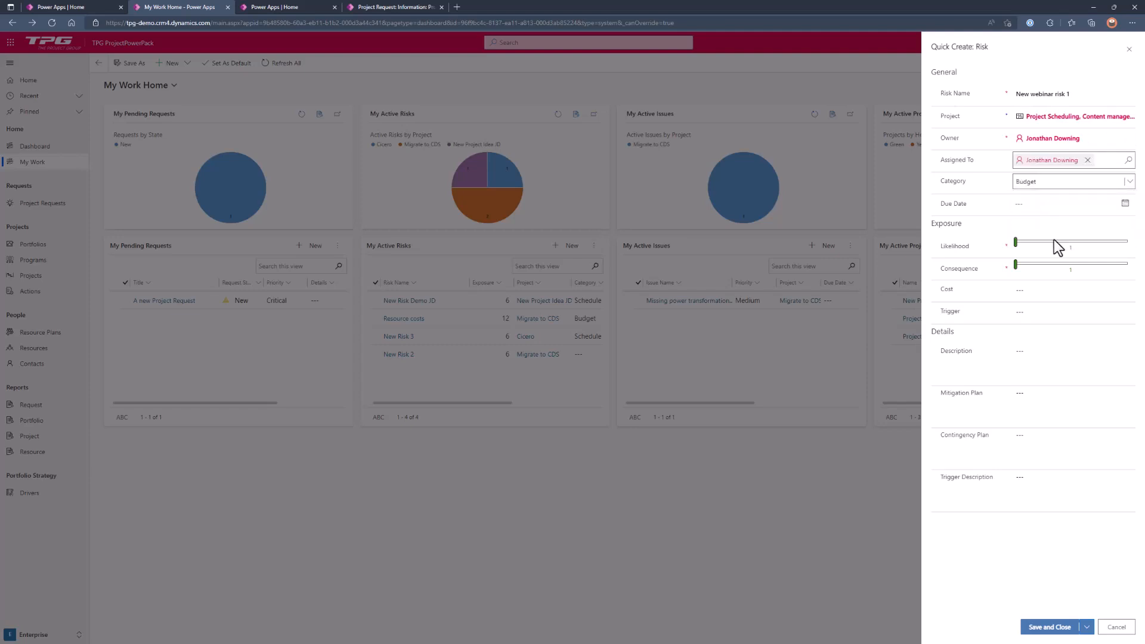
Step: Set both the likelihood and the consequence of the risk to 5, and save it
left_click_drag(1016, 243, 1128, 242)
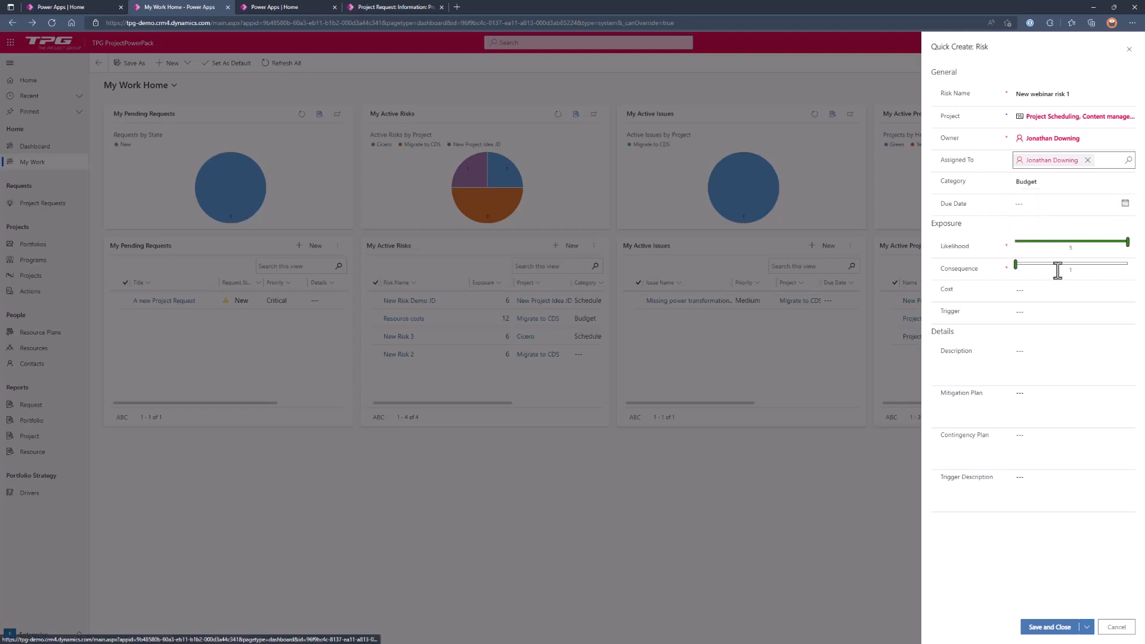
left_click_drag(1016, 268, 1127, 266)
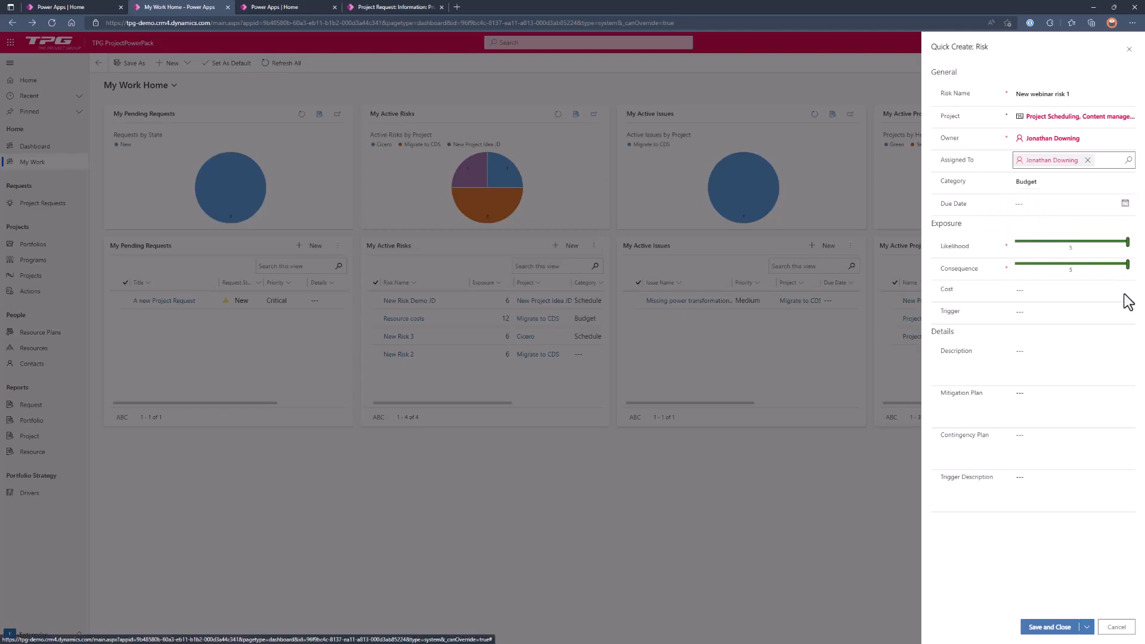
left_click(1034, 630)
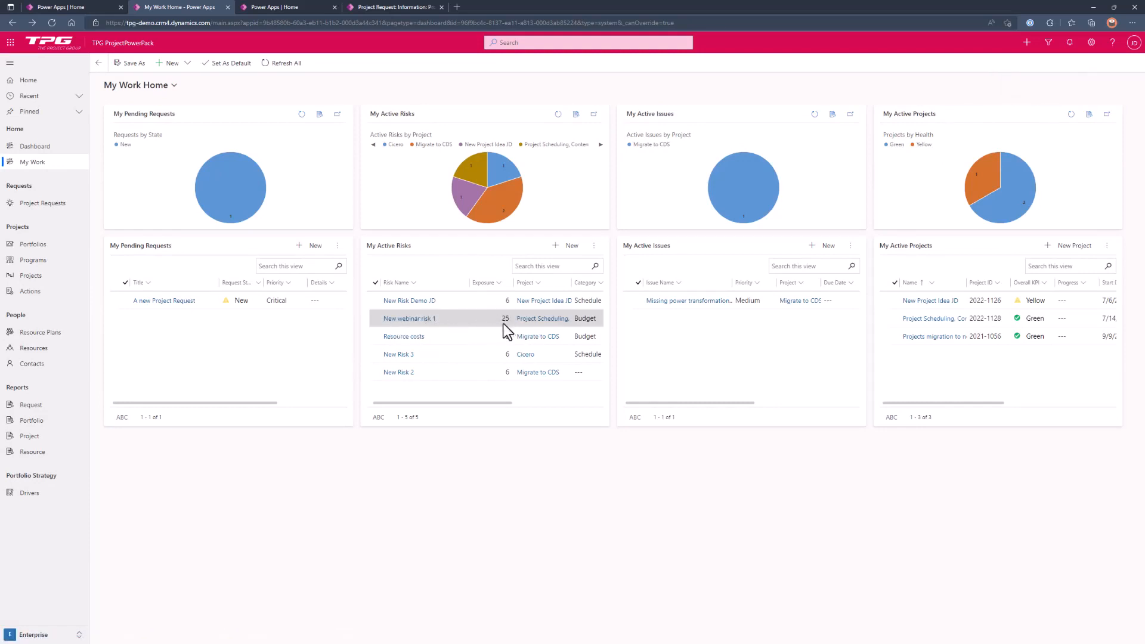
Step: Open the project linked to "New webinar risk 1" and show its risk matrix and active risks
left_click_drag(489, 404, 456, 401)
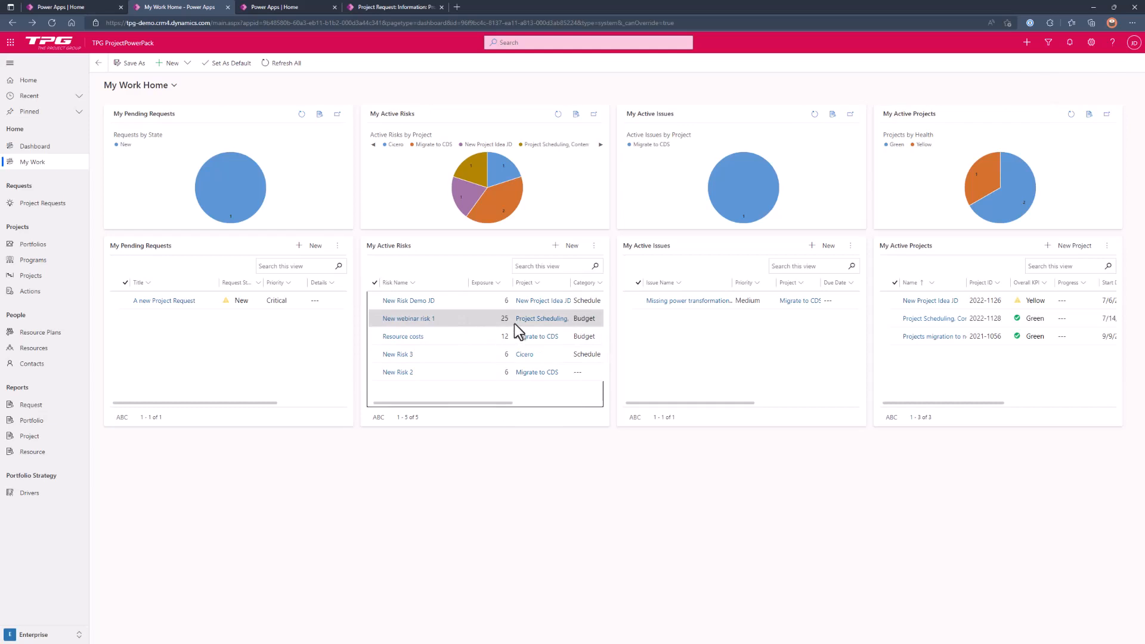
left_click(533, 325)
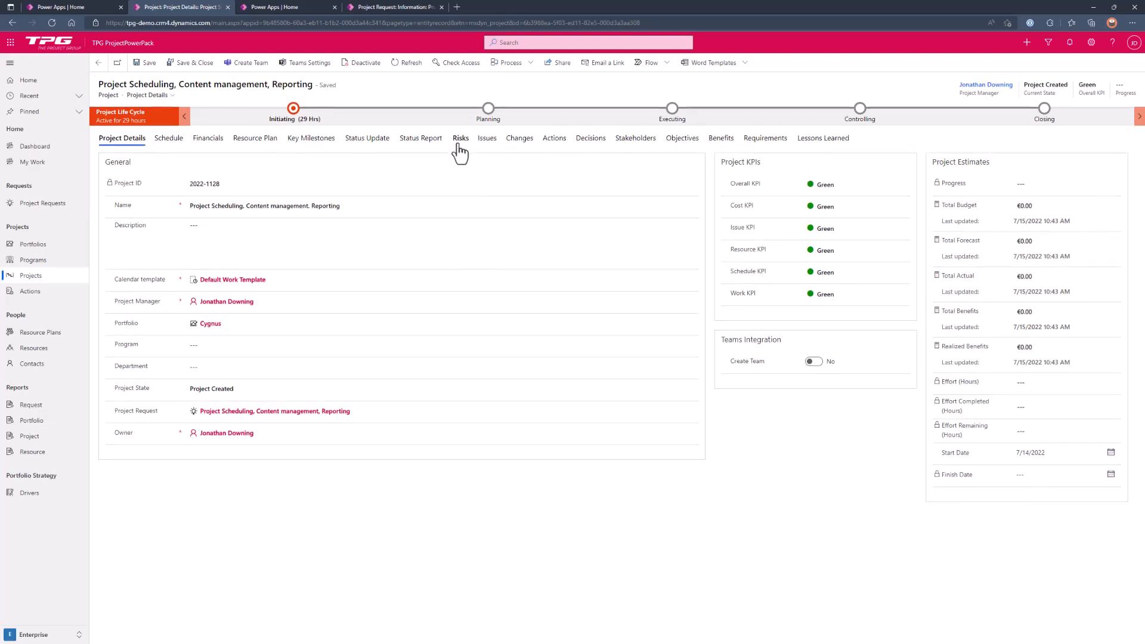
left_click(460, 145)
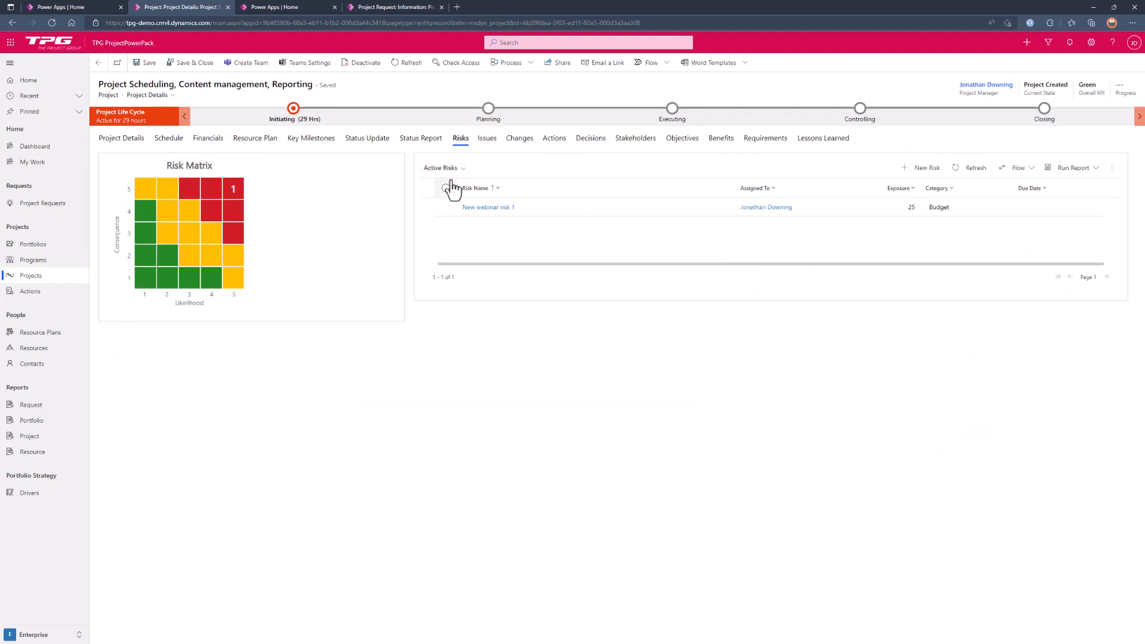
Step: Start a second risk in this project named "Risk from the bottom up" and assign it to the risk's owner
left_click(904, 176)
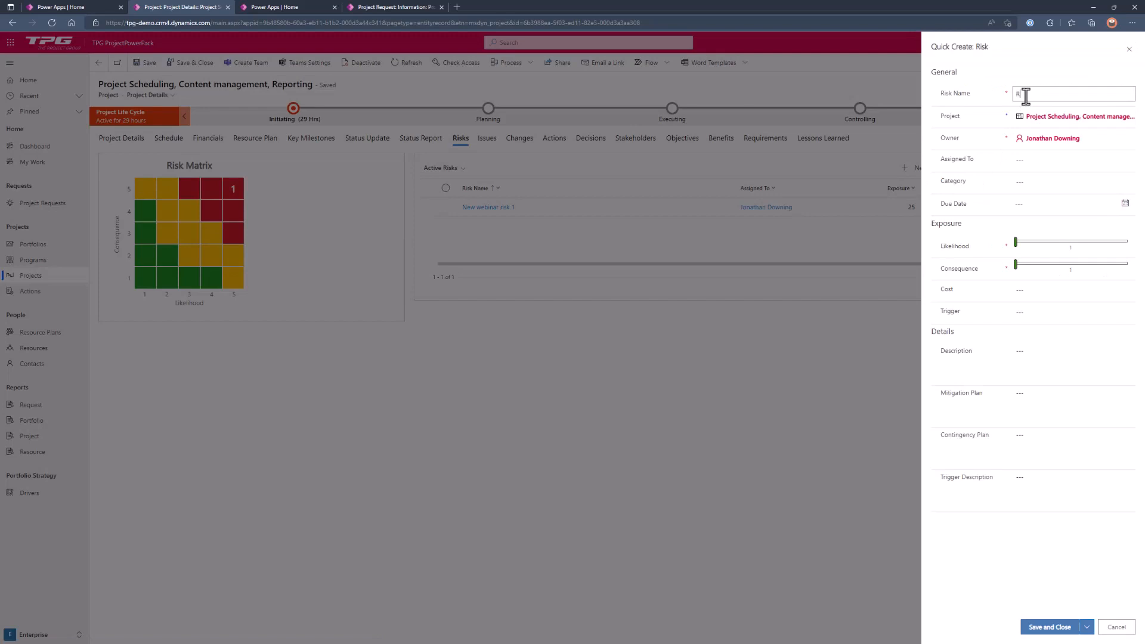
type("Risk from the bottom up")
left_click(1040, 160)
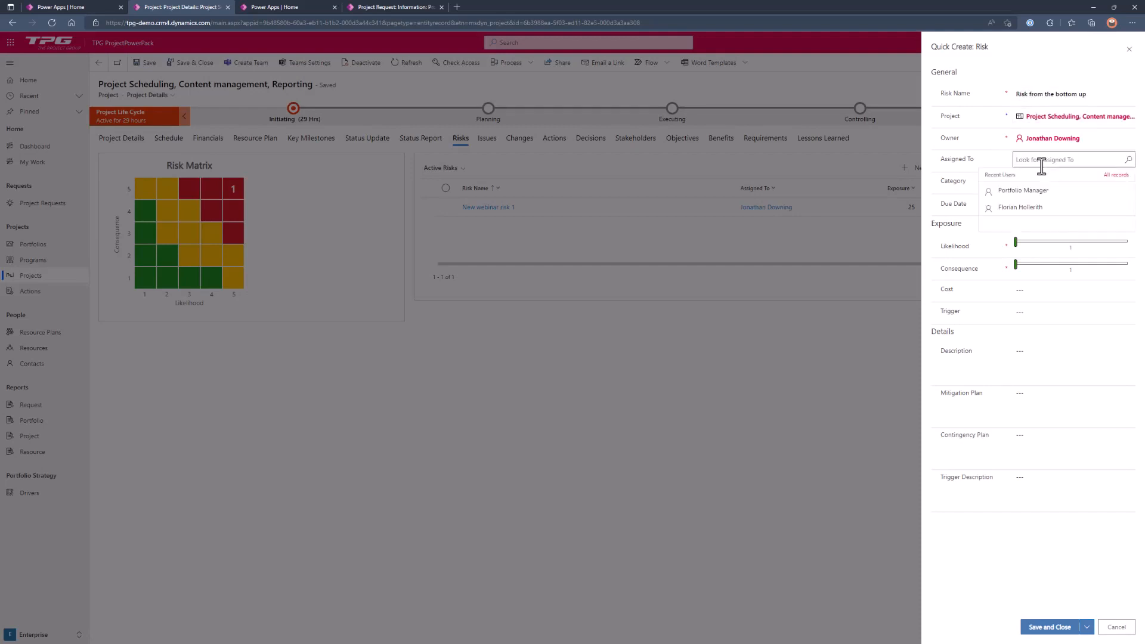
type("jon")
left_click(1053, 198)
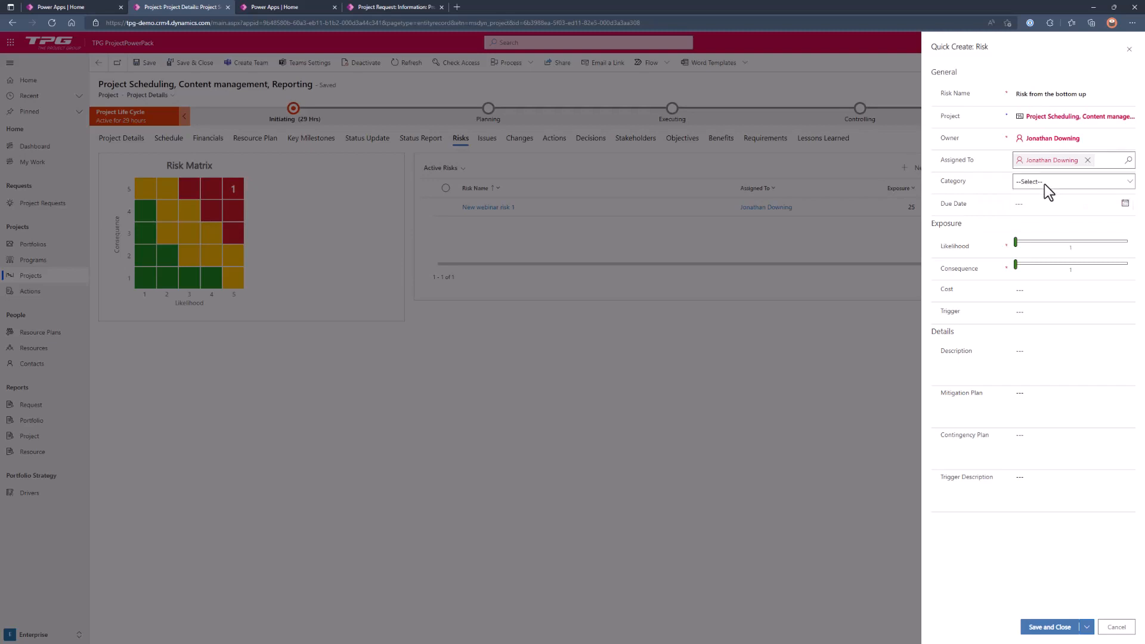
Step: Categorise the risk as Schedule, raise its likelihood and consequence for an exposure of 12, and save it
left_click(1044, 183)
left_click(1054, 213)
left_click_drag(1015, 244, 1099, 266)
left_click(1055, 626)
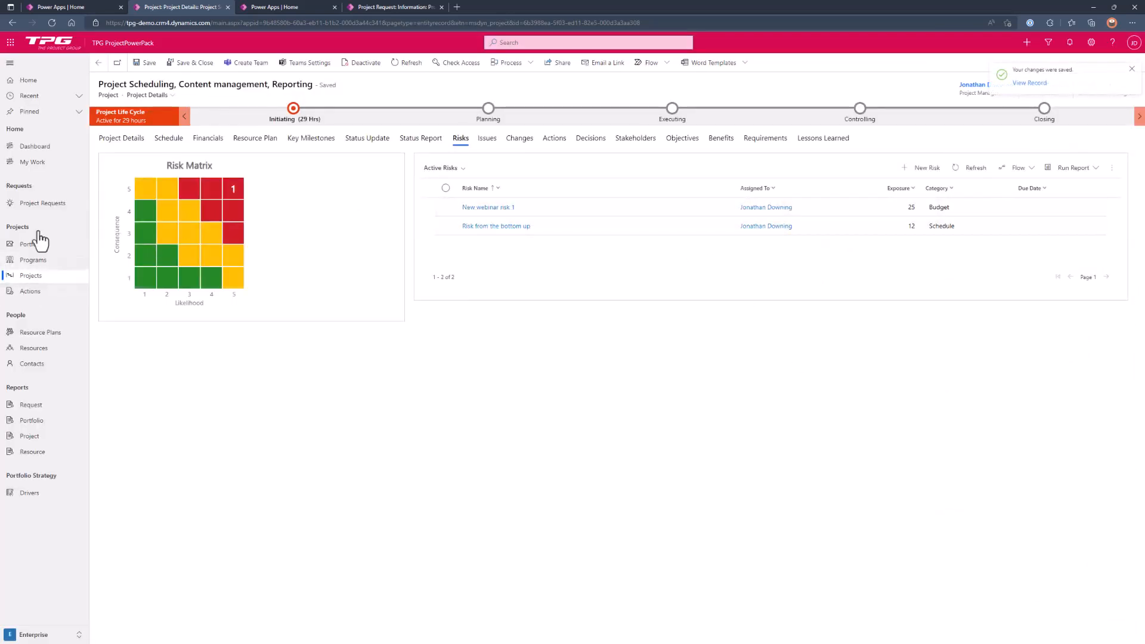
Step: Return to My Work and open the My Active Risks records as a full list with its chart
left_click(69, 167)
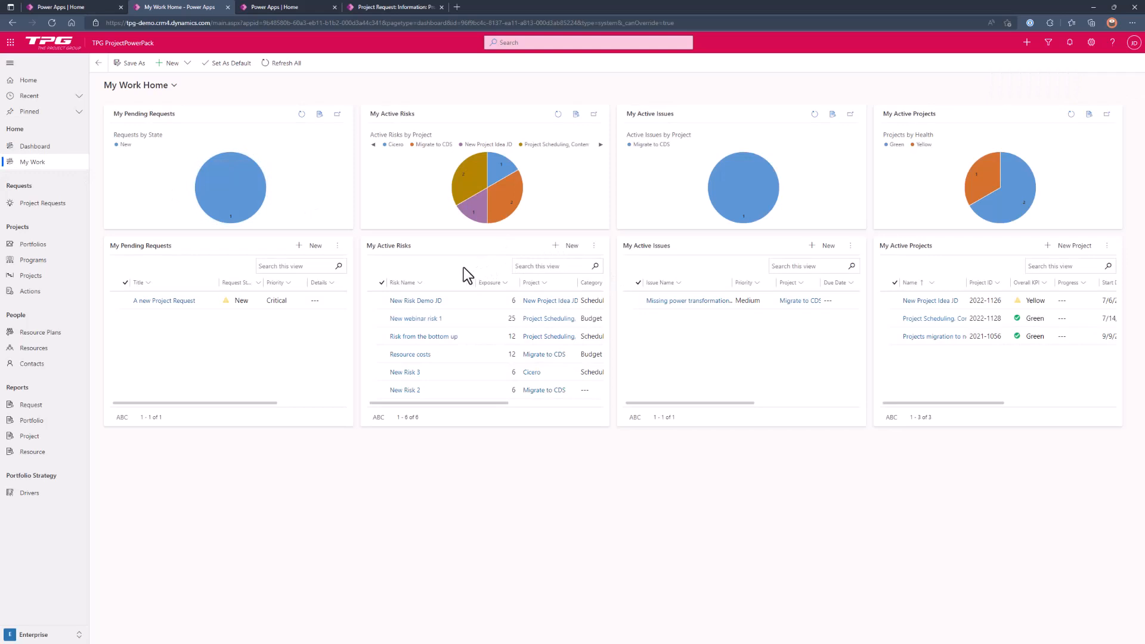
mouse_move(501, 209)
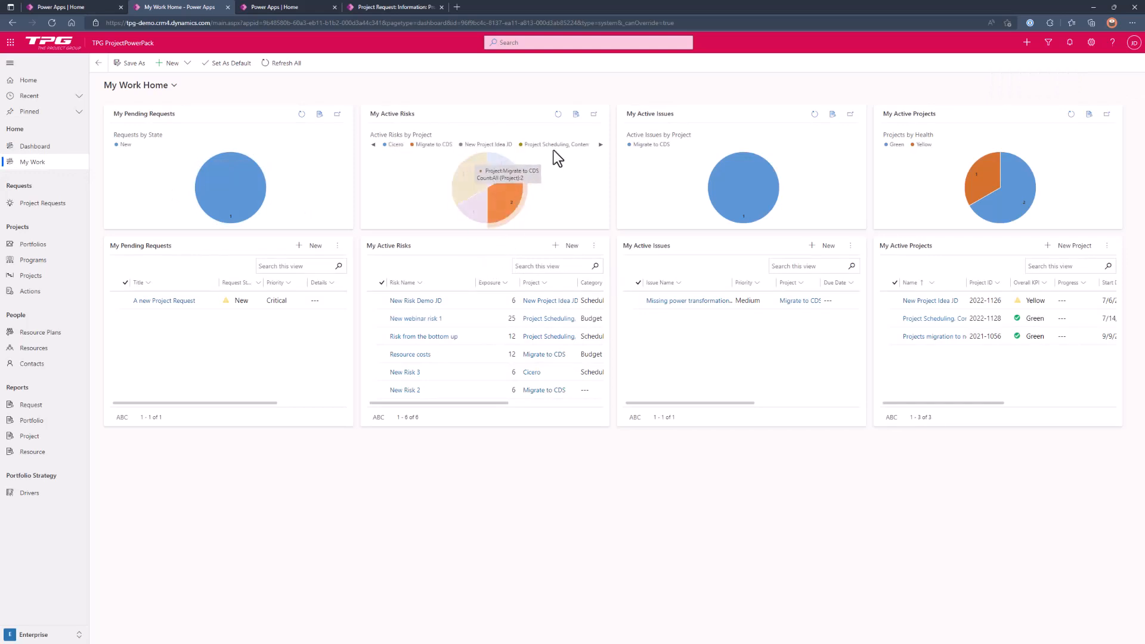
left_click(576, 116)
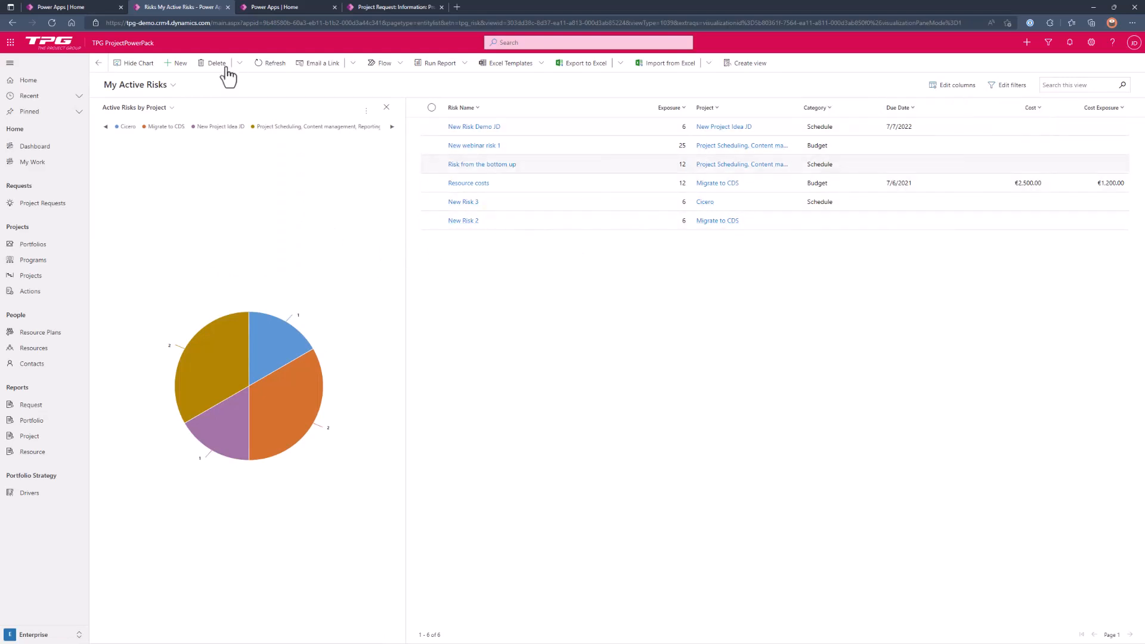
Step: Switch the risk list to the Active Risks view and return it to My Active Risks
left_click(141, 87)
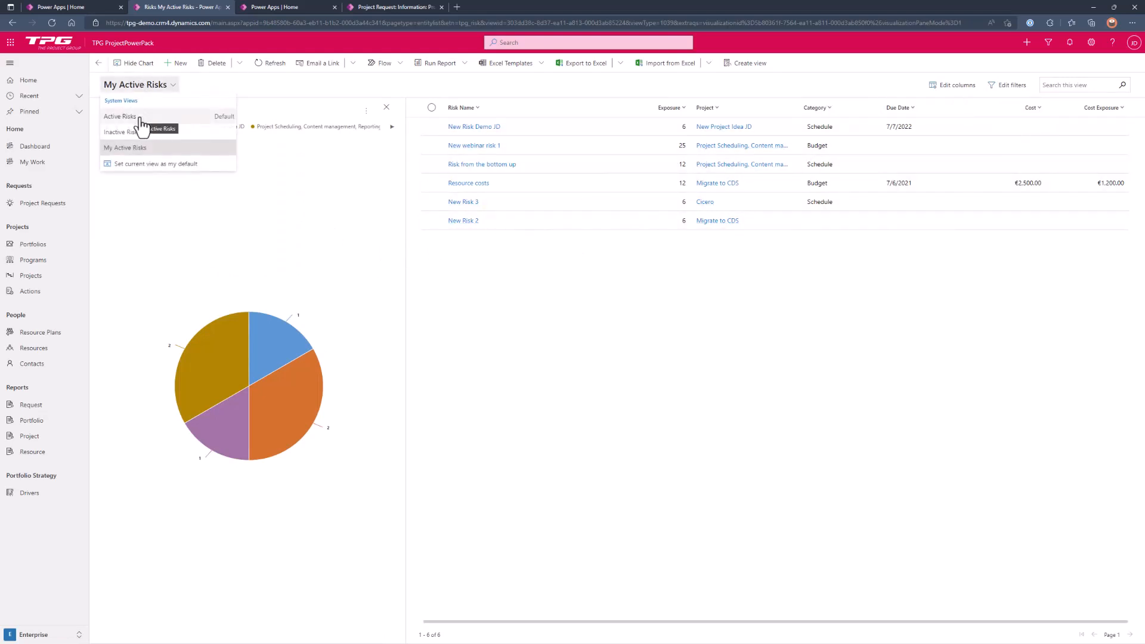
left_click(140, 118)
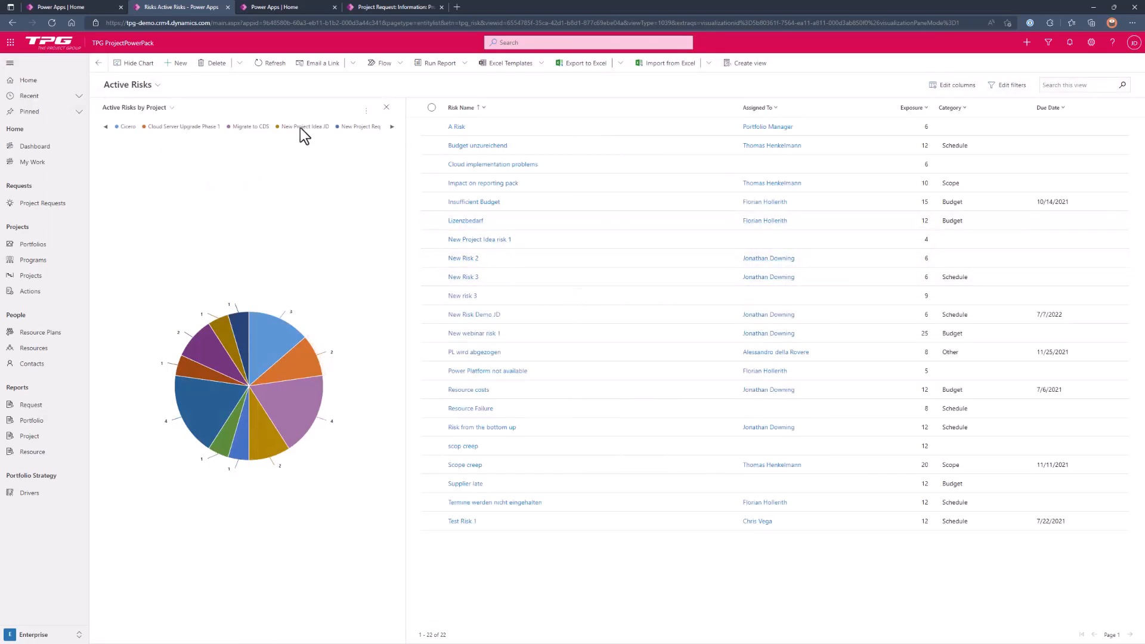
left_click(153, 87)
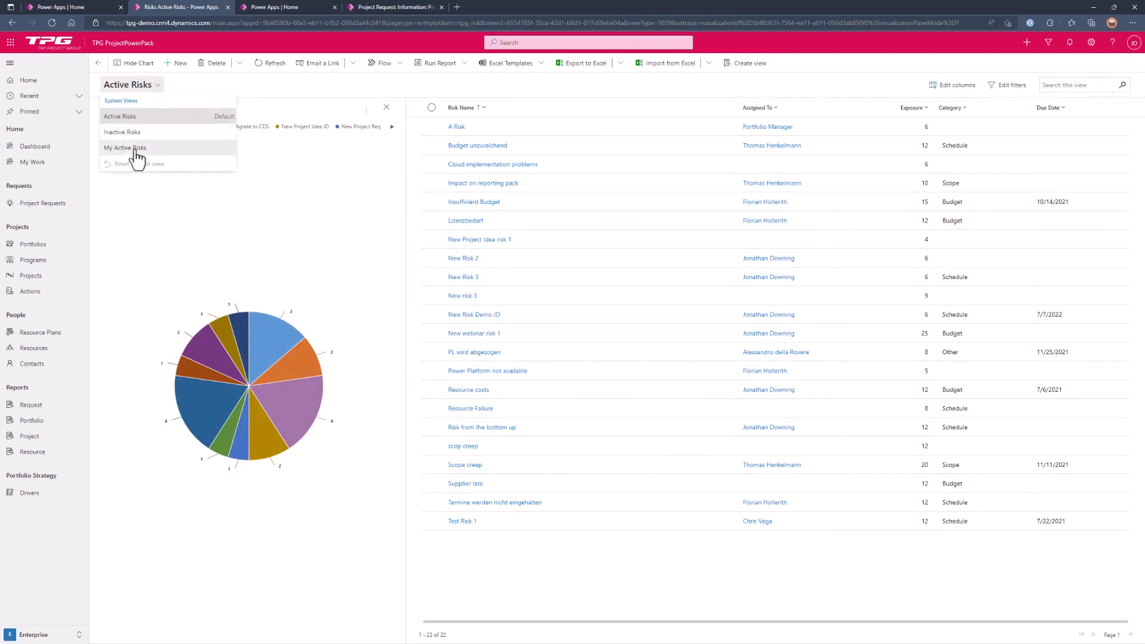
left_click(135, 149)
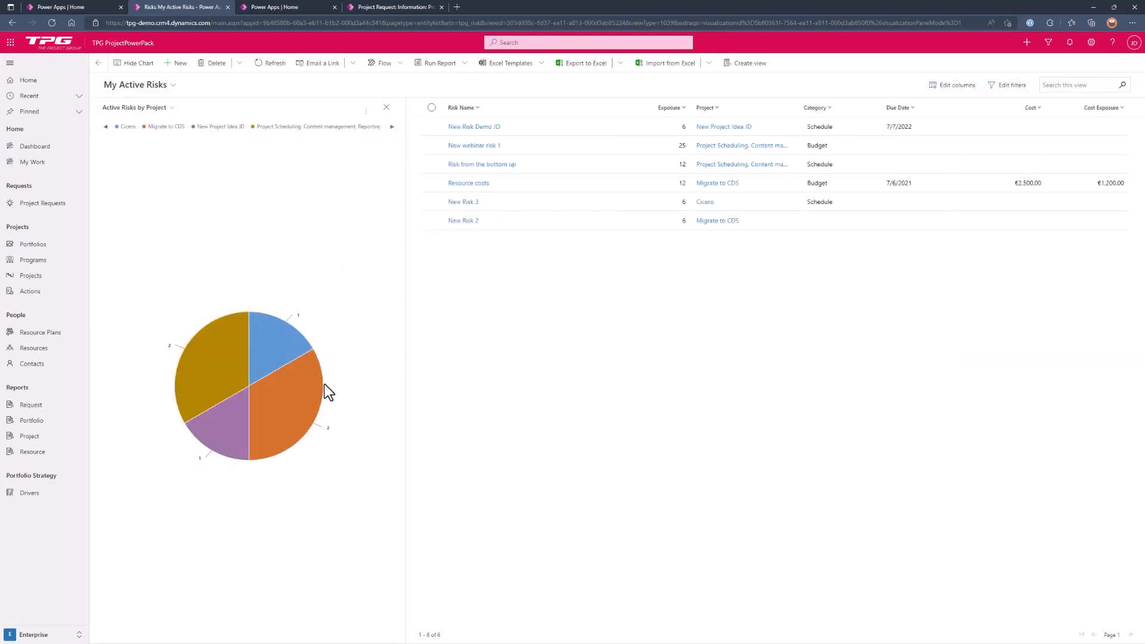
Step: Drill down the chart's Migrate to CDS slice by Owner as a bar chart and filter the list to the lower owner's bar
mouse_move(296, 440)
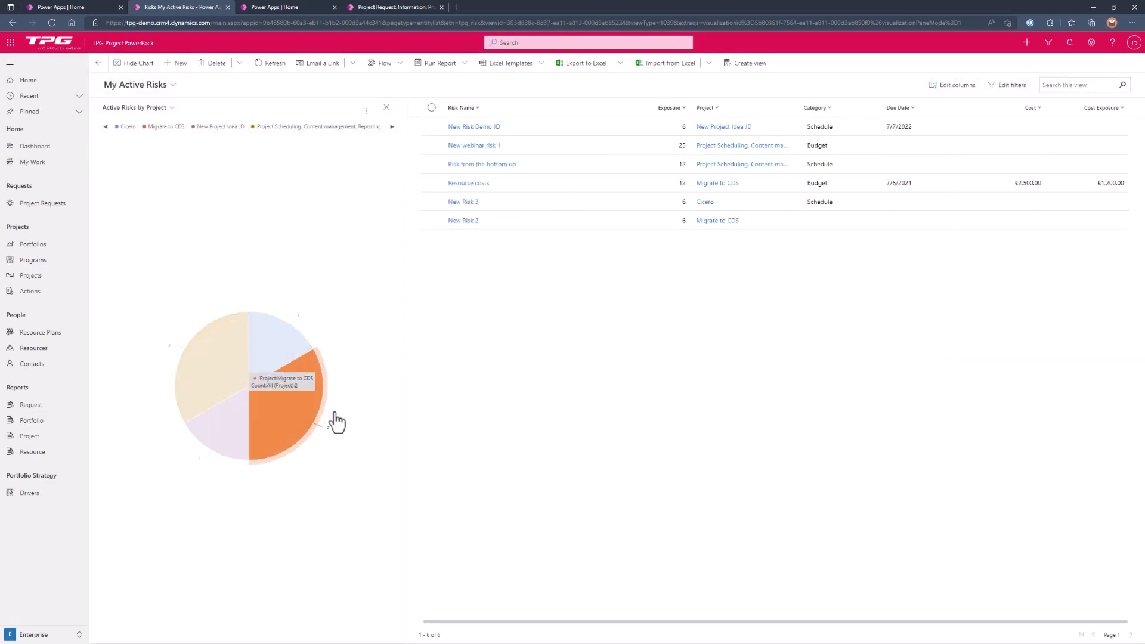
left_click(287, 413)
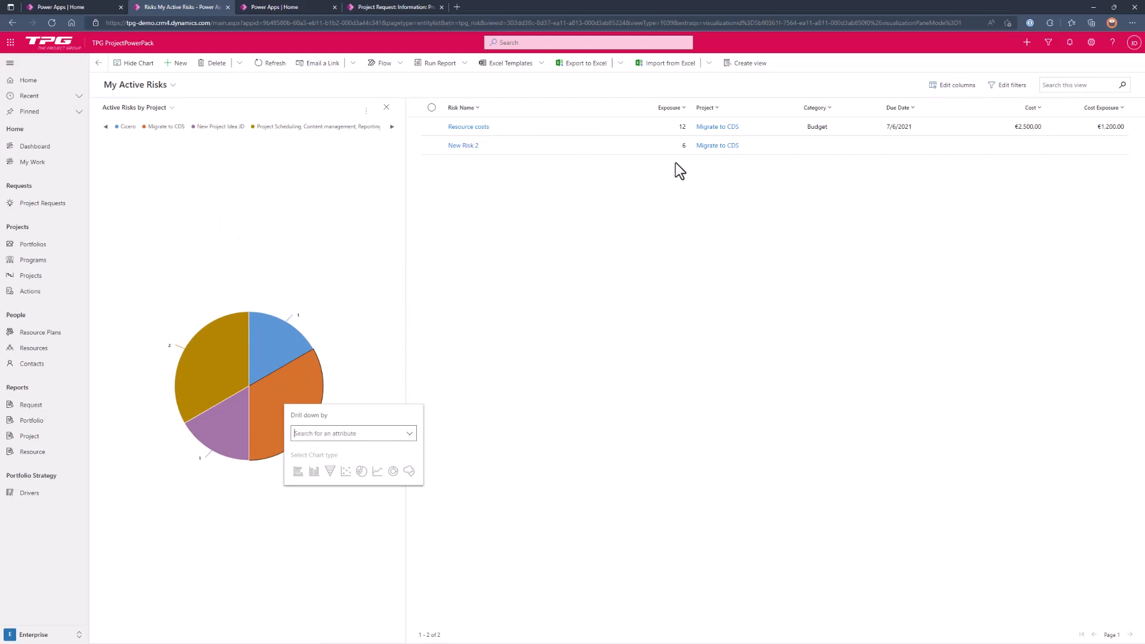
left_click(408, 440)
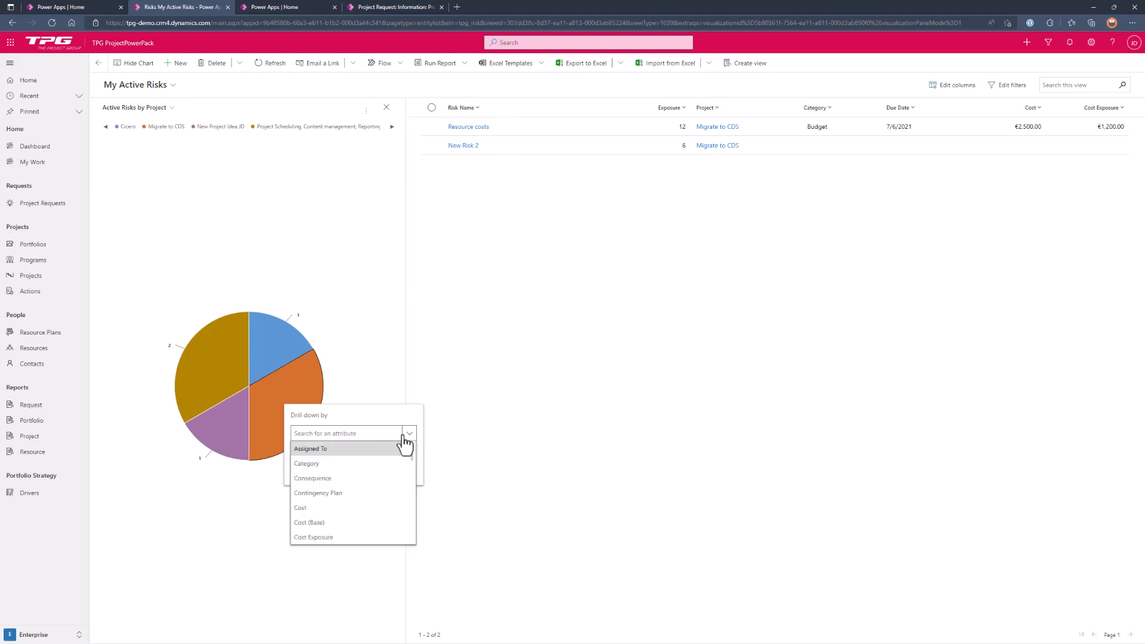
scroll(384, 499, "down", 5)
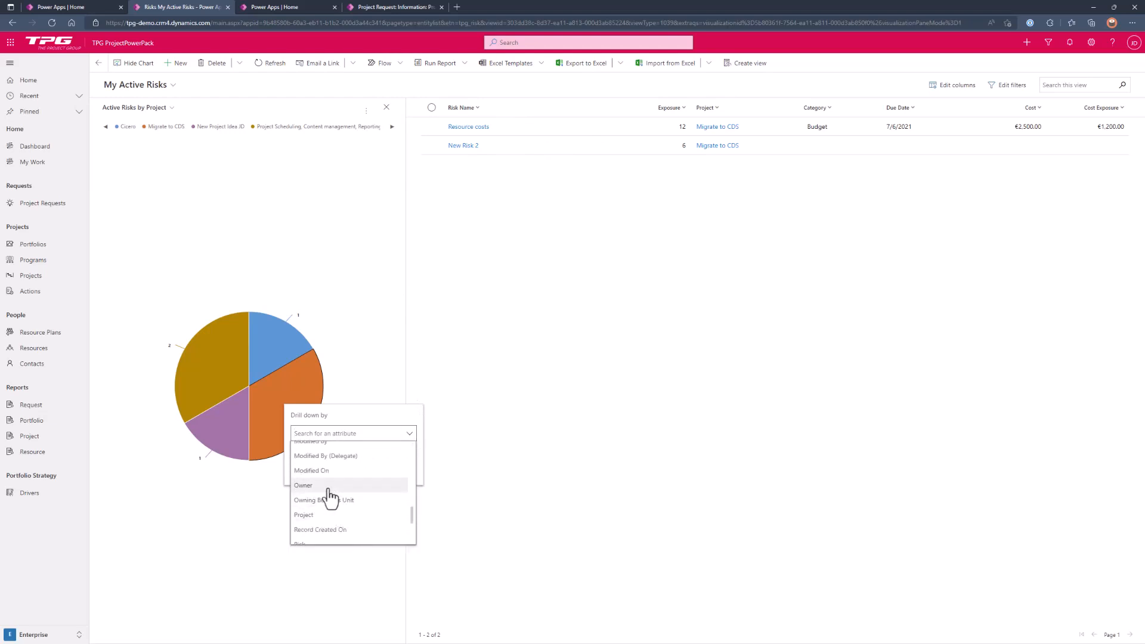
left_click(325, 485)
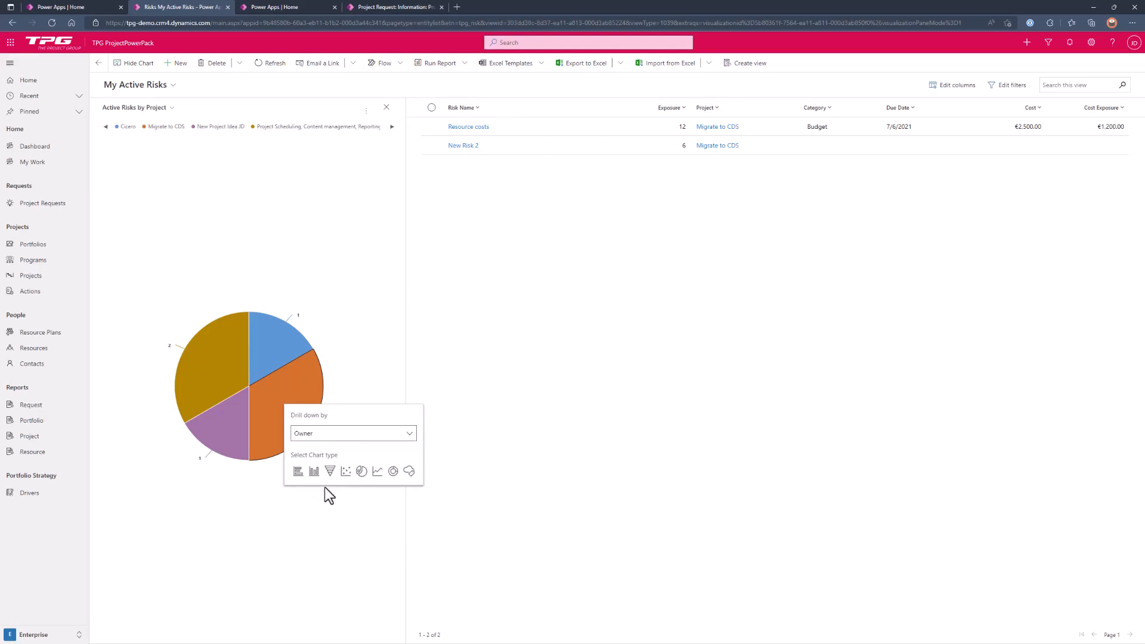
left_click(298, 471)
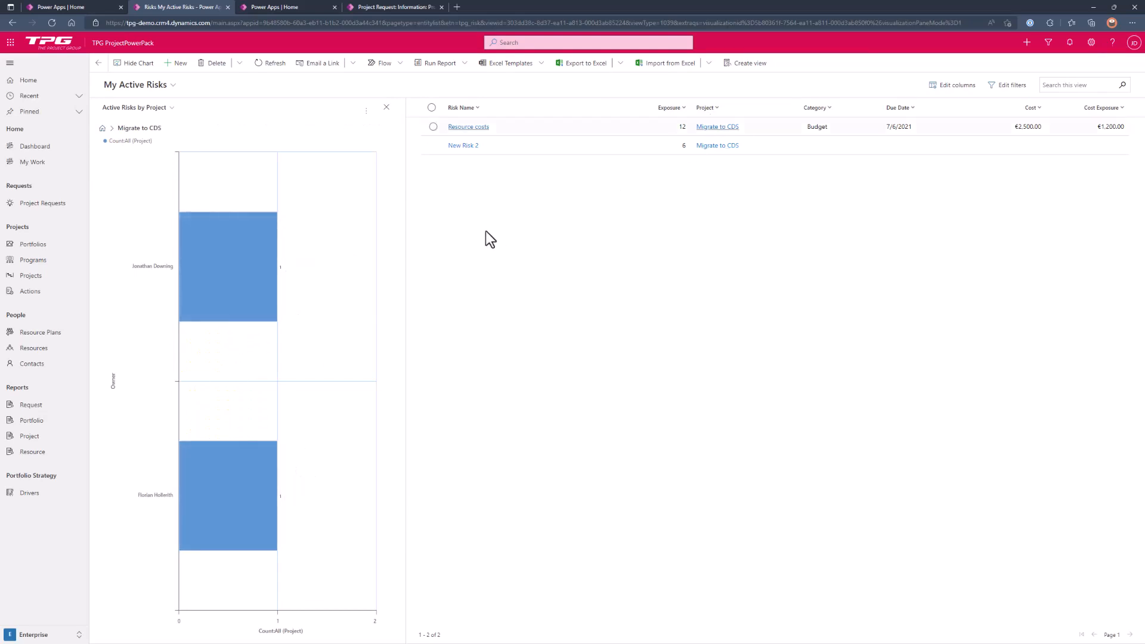
mouse_move(217, 298)
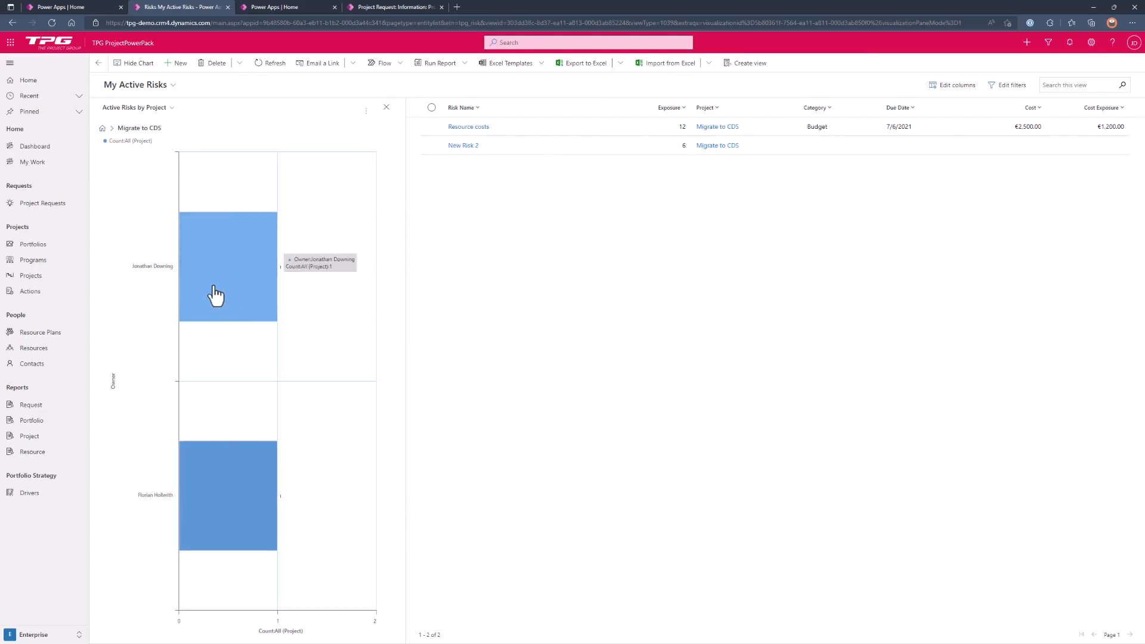
left_click(226, 510)
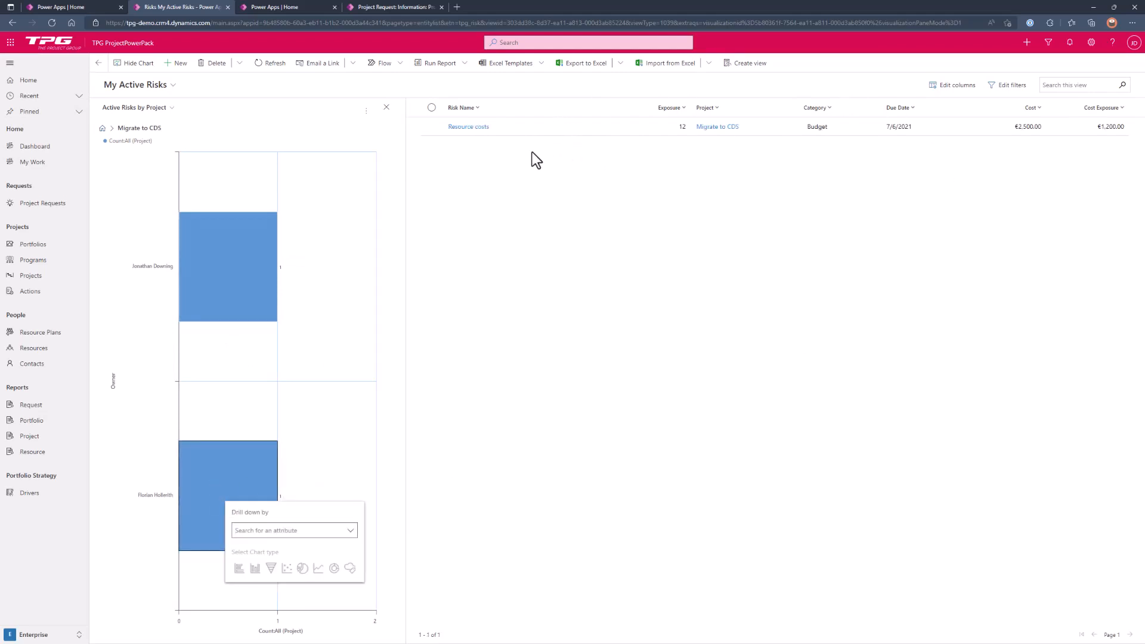
Step: Return to My Work and open the risks of the project "Project Scheduling, Content management, Reporting"
left_click(99, 63)
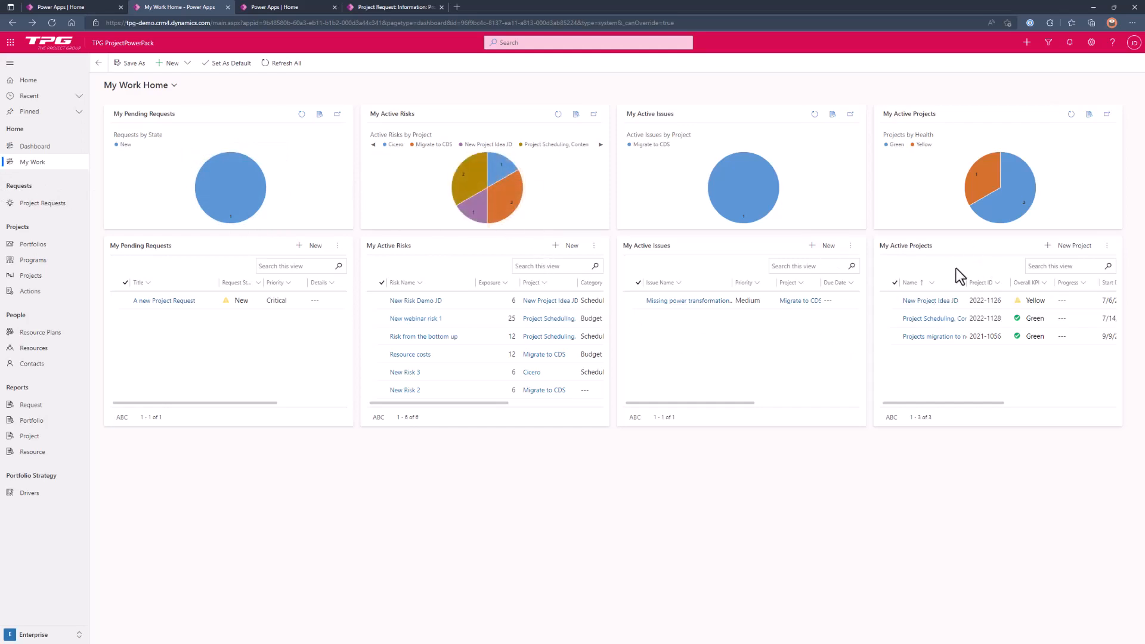
left_click(924, 320)
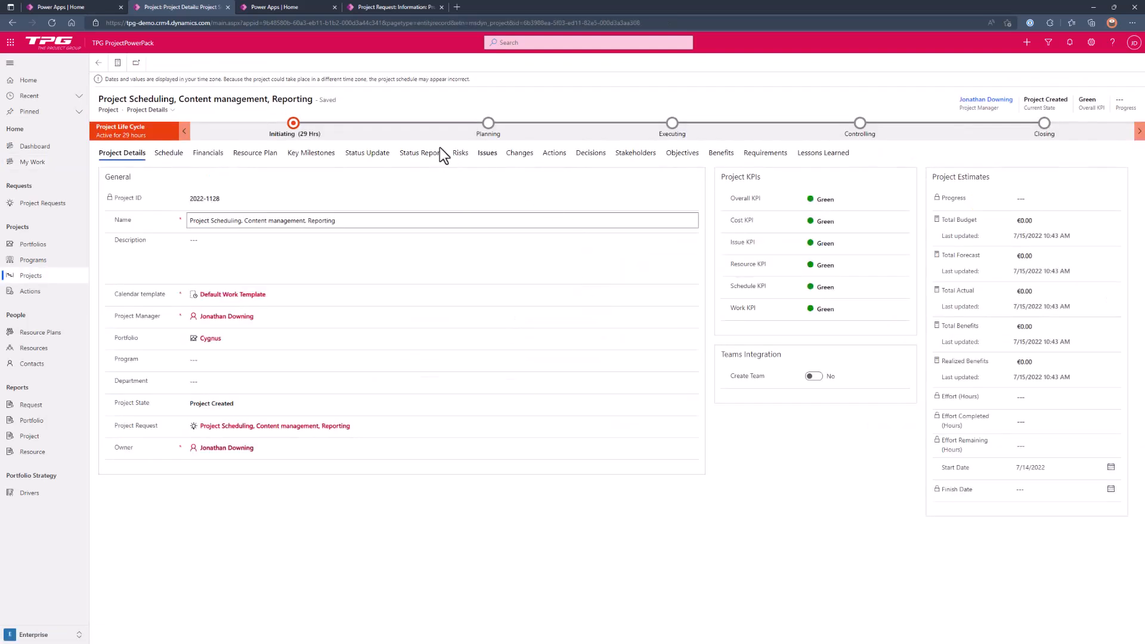
left_click(460, 157)
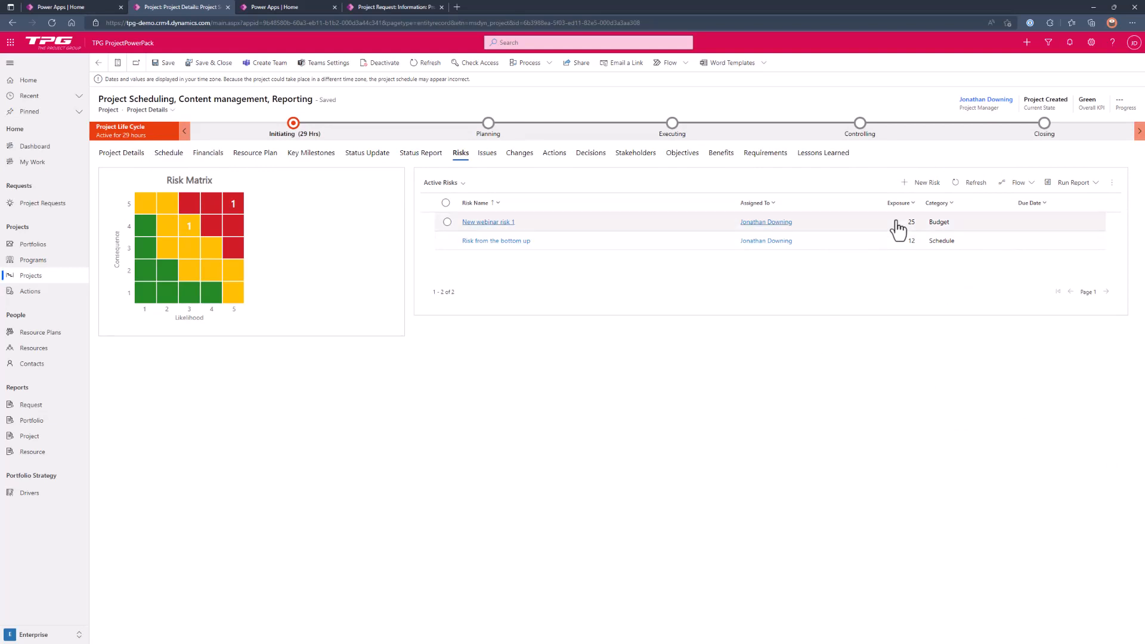
Step: Start a new risk in this project named "Big risk number 2" and assign it to the risk's owner
left_click(922, 185)
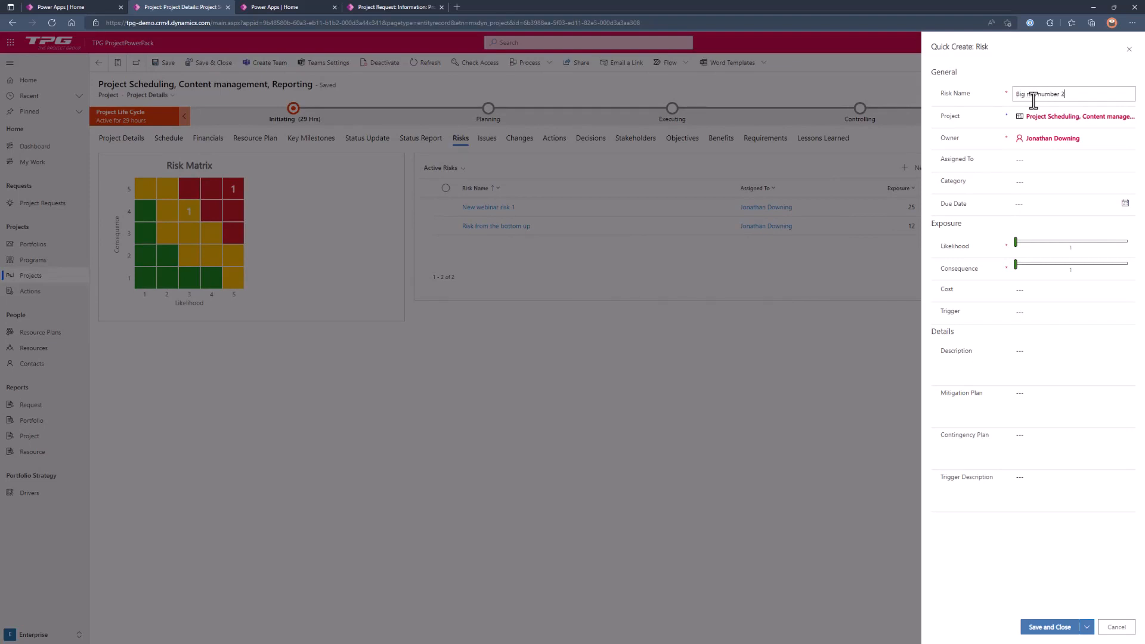
type("Big risk number 2")
left_click(1055, 162)
type("jon")
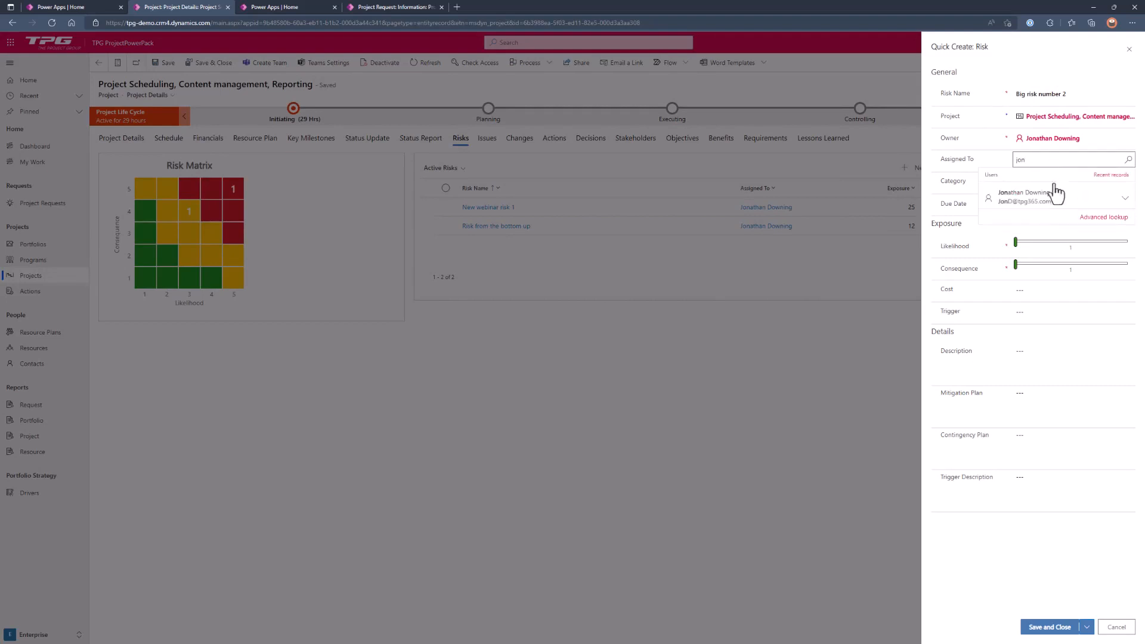
left_click(1053, 191)
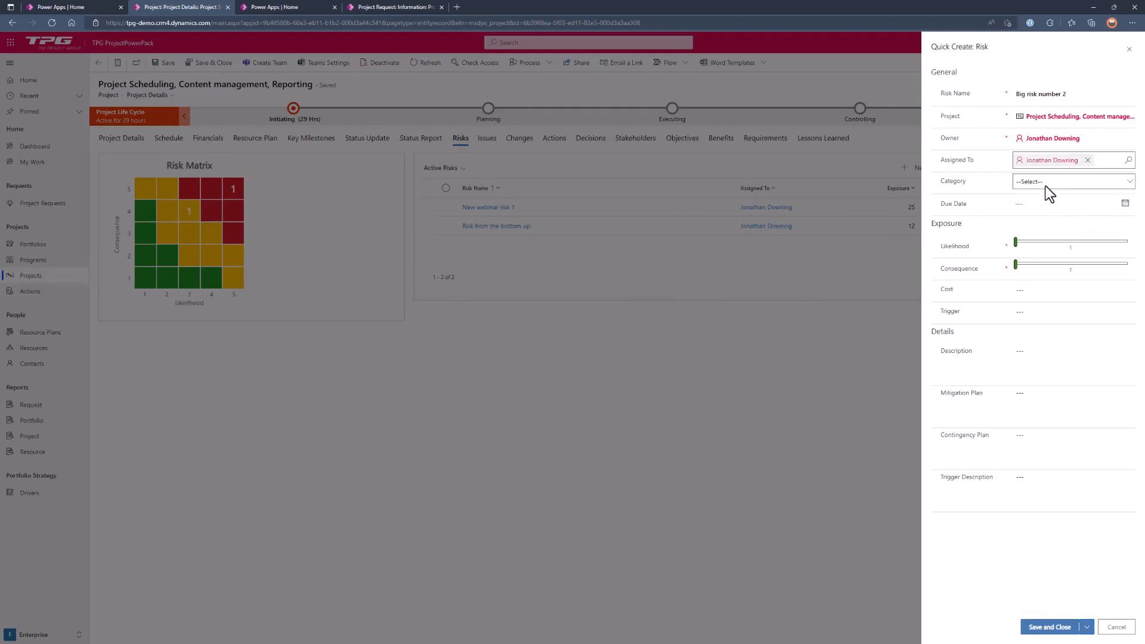
Step: Categorise the risk as Schedule, set its likelihood and consequence to 5, and save it
left_click(1047, 184)
left_click(1057, 214)
left_click_drag(1016, 243, 1136, 265)
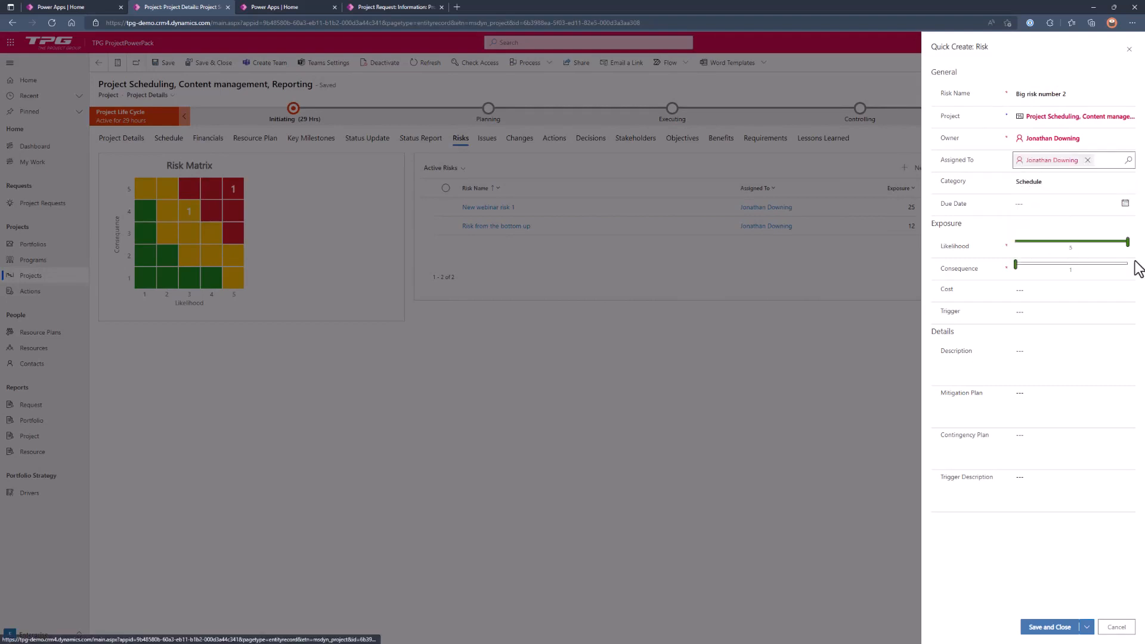
left_click_drag(1020, 270, 1128, 273)
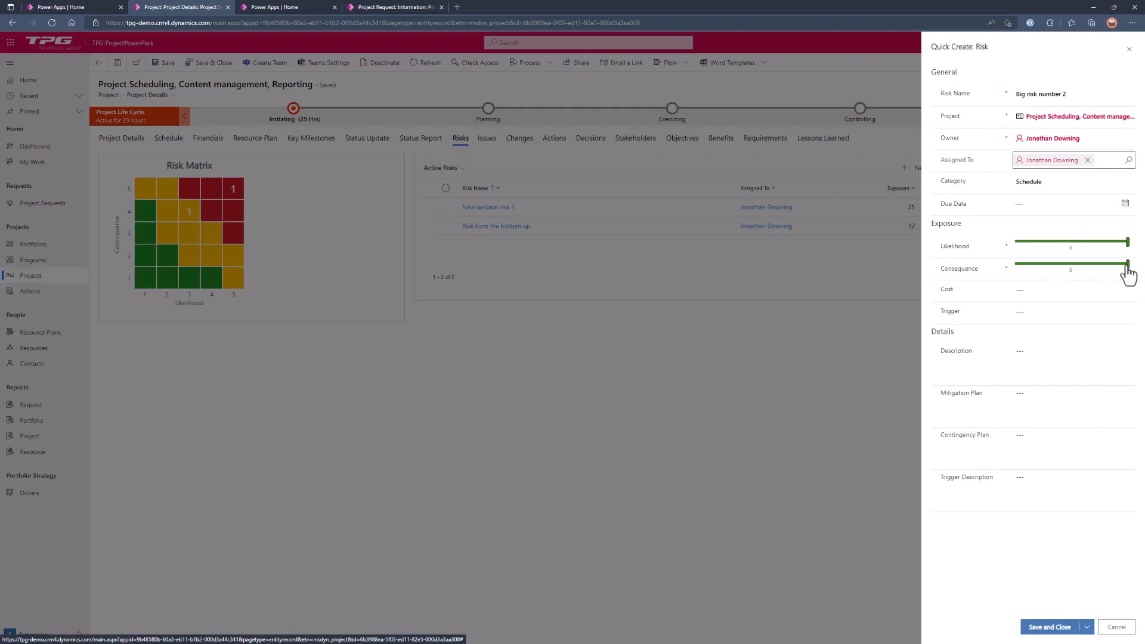
left_click(1048, 627)
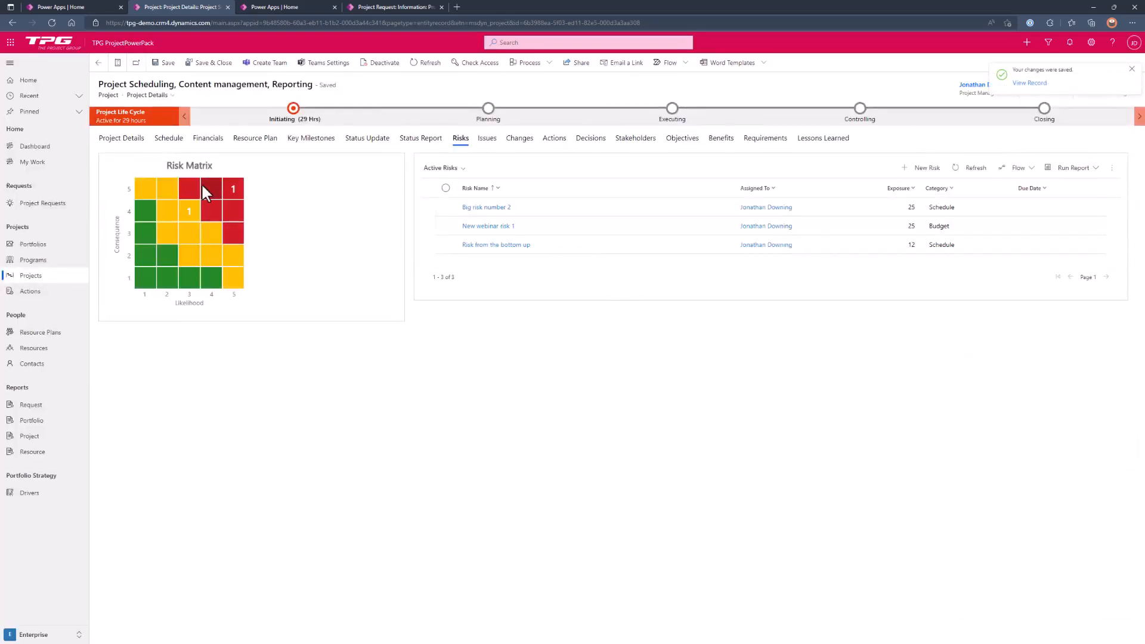
Step: Filter the active risks by the matrix cell at likelihood 3, consequence 4, and by the one at likelihood 5, consequence 5
left_click(196, 211)
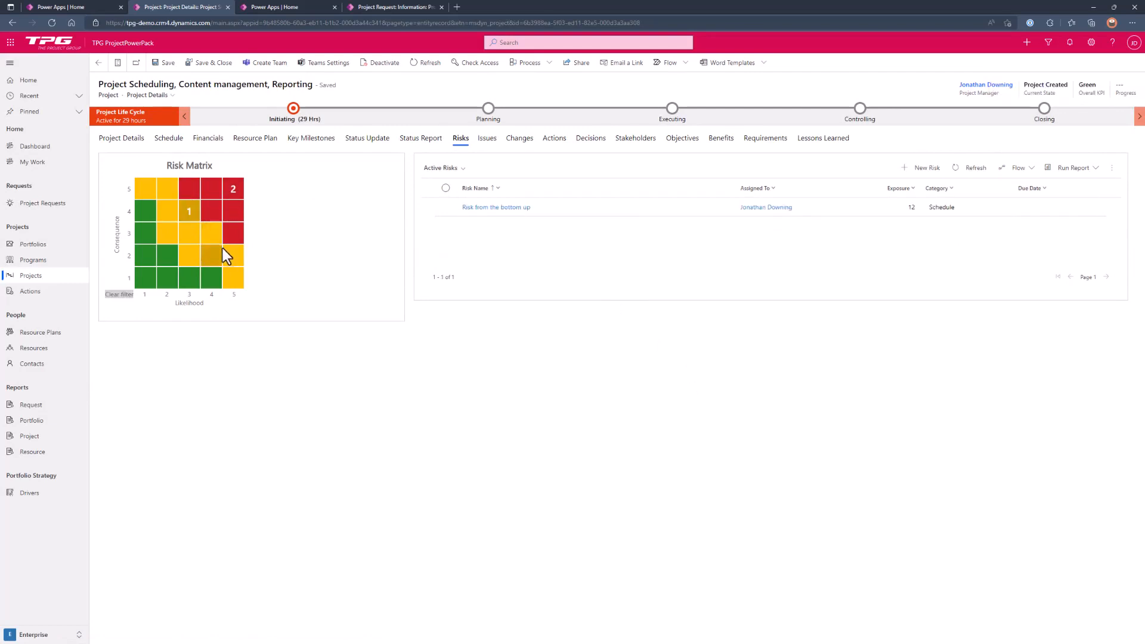
left_click(242, 195)
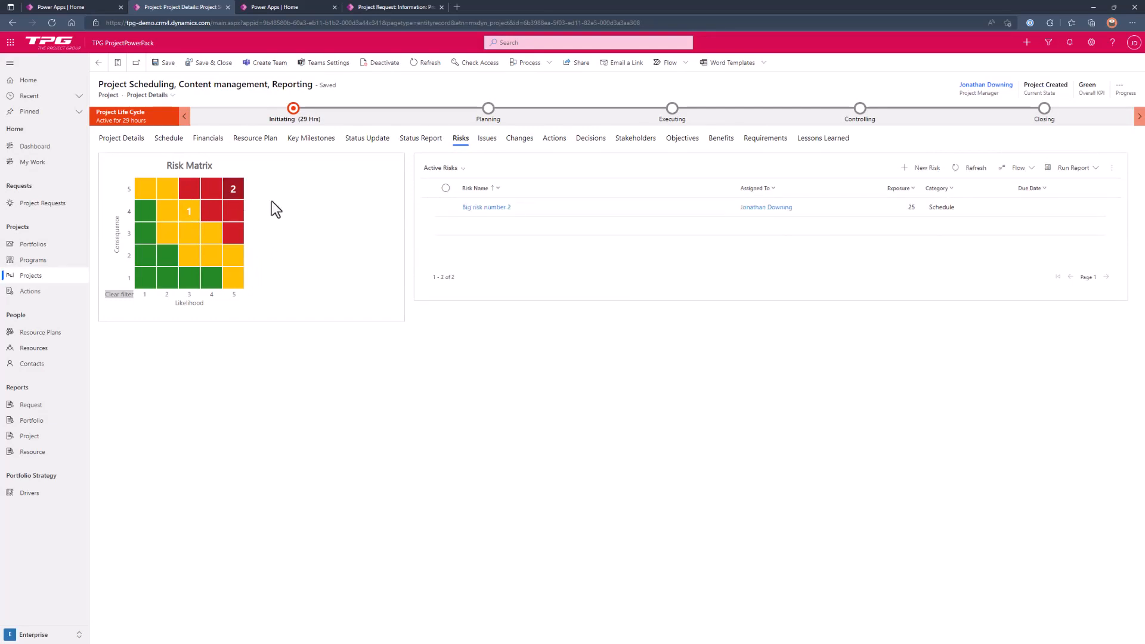
Step: Start a new issue from the project's issues, name it "Issue number 1", and link it to the Migrate to CDS project
left_click(492, 140)
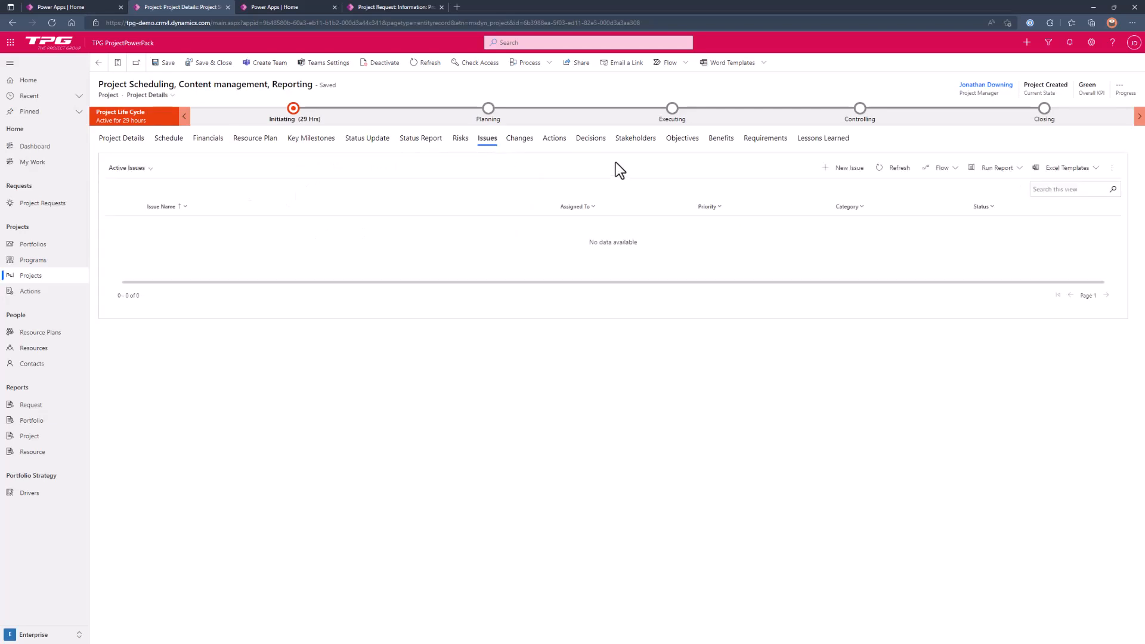
left_click(837, 170)
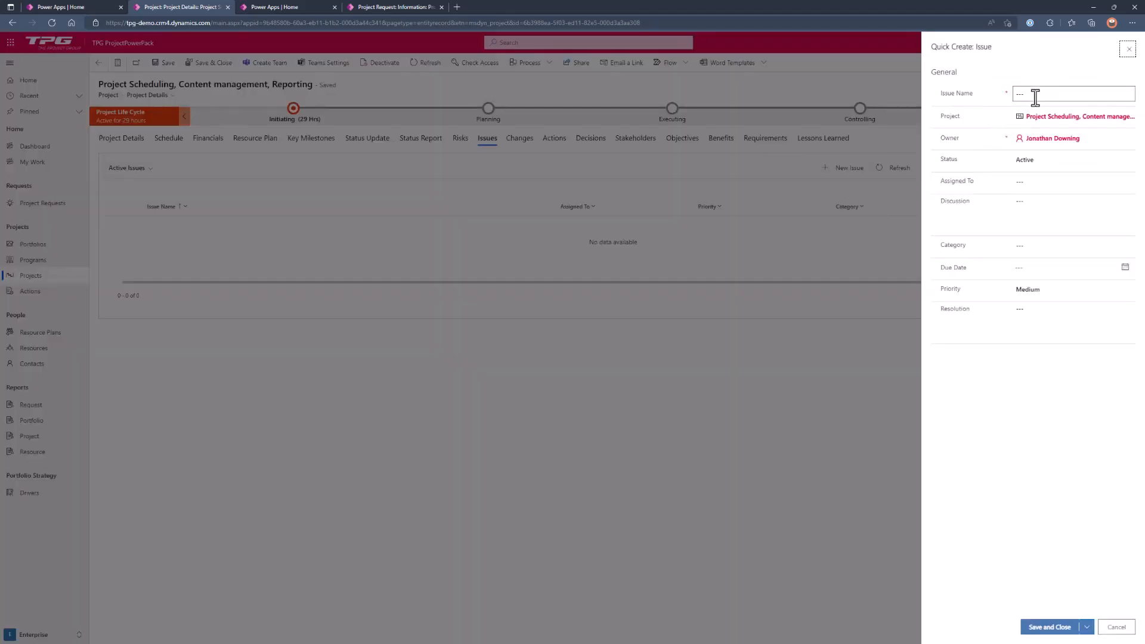
left_click(1035, 96)
left_click(1112, 116)
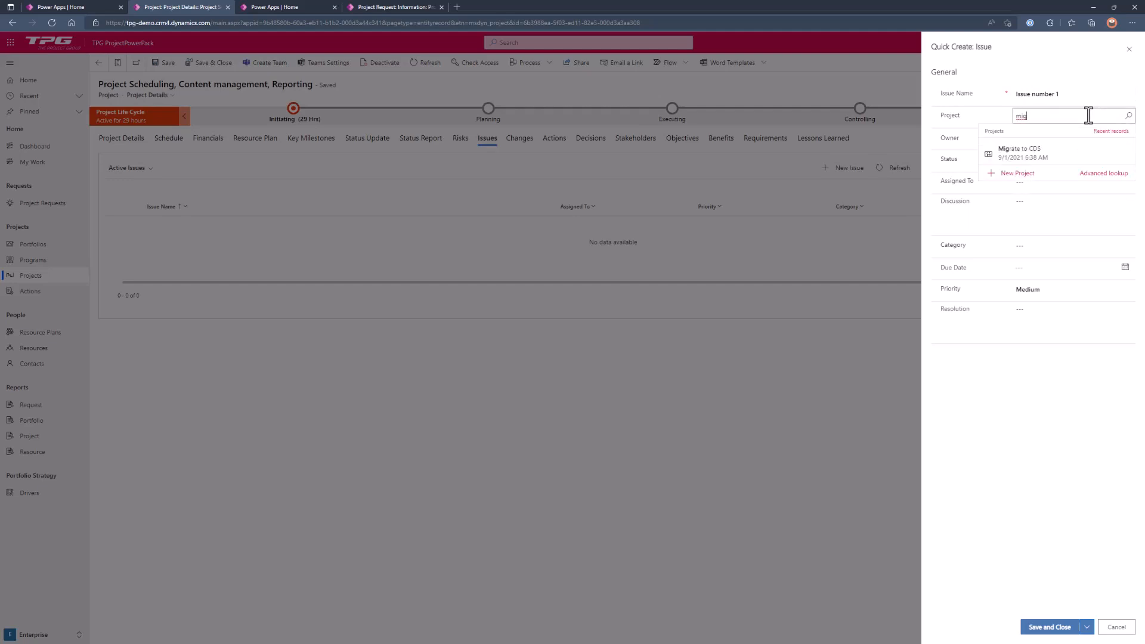
left_click(1042, 153)
Step: Assign the issue to its owner and save it
left_click(1037, 180)
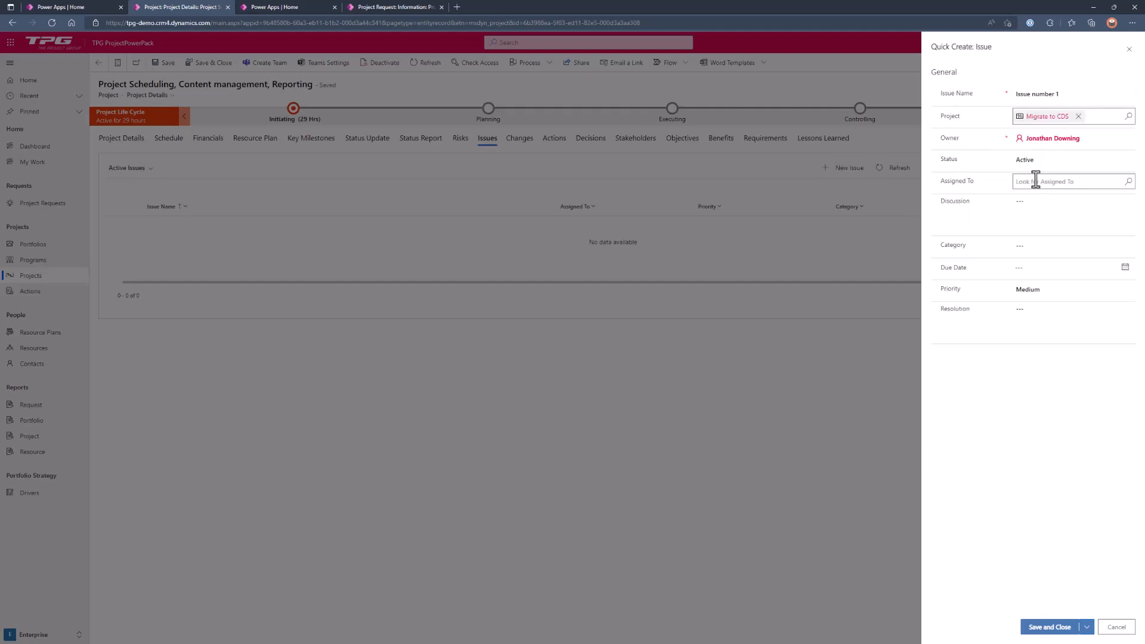
type("jon")
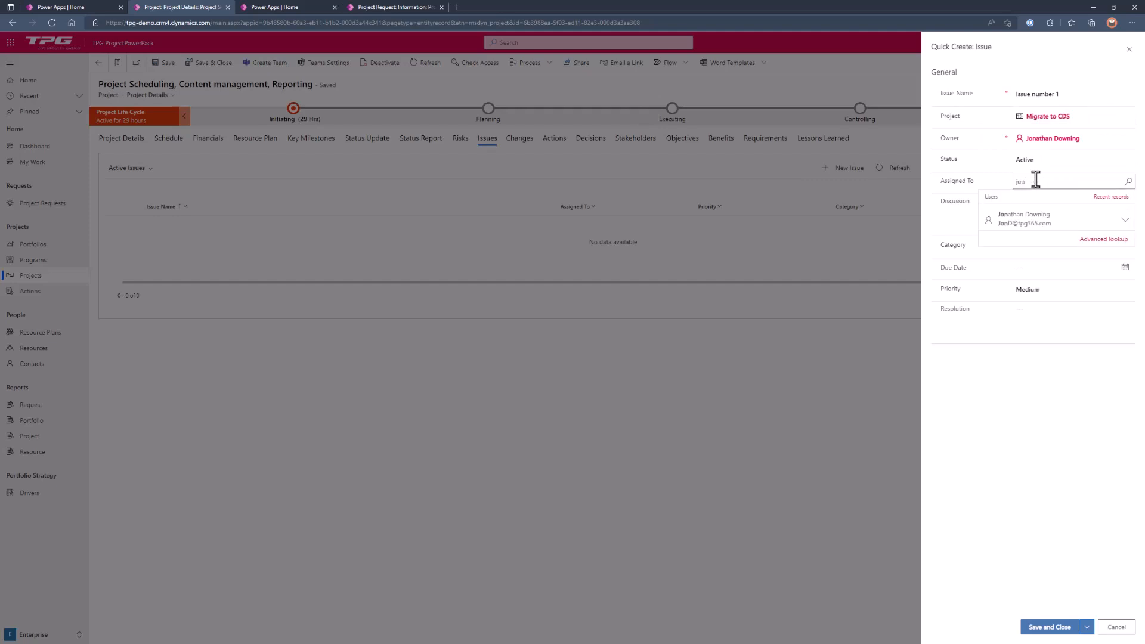
left_click(1039, 222)
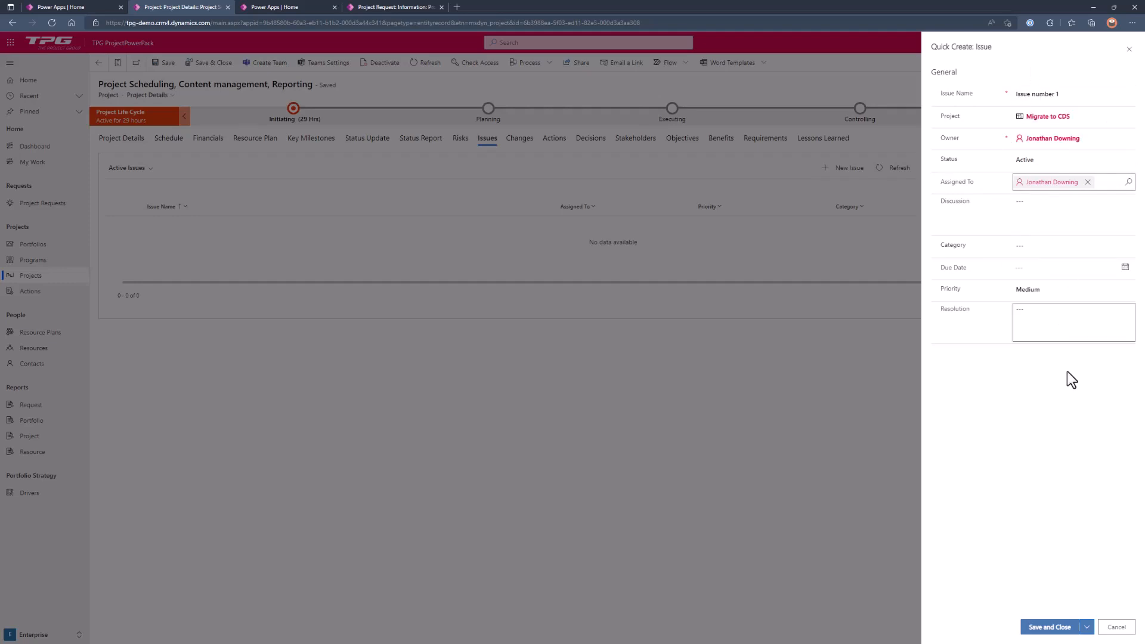
left_click(1049, 626)
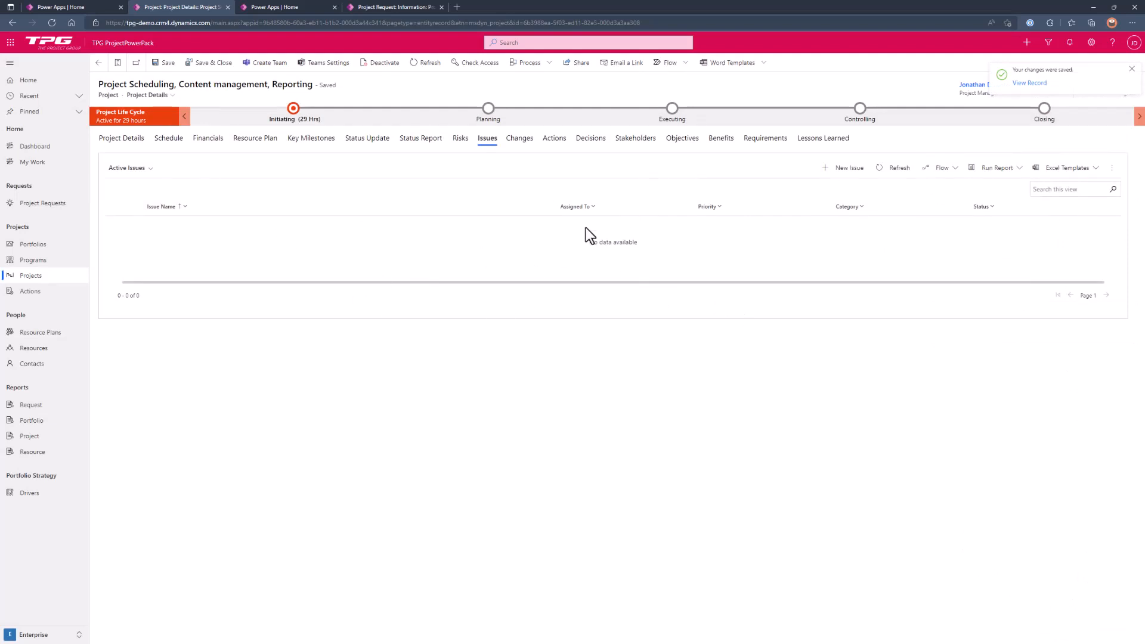
Step: Open "Issue number 1" from My Work, set its status to Postponed, and save and close it
left_click(31, 163)
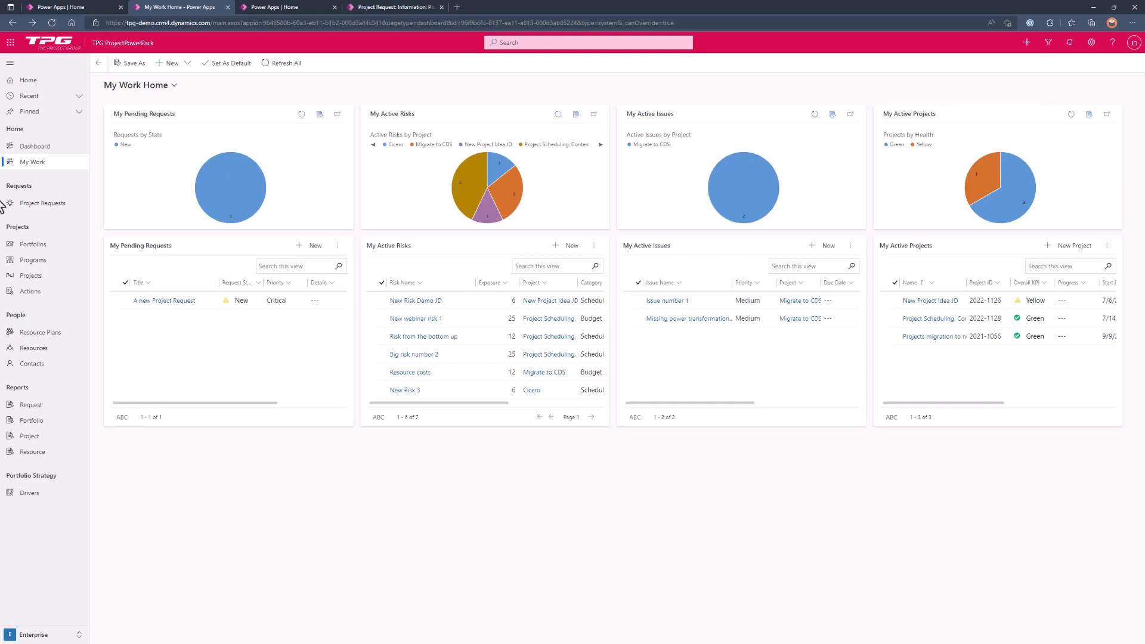
left_click(668, 301)
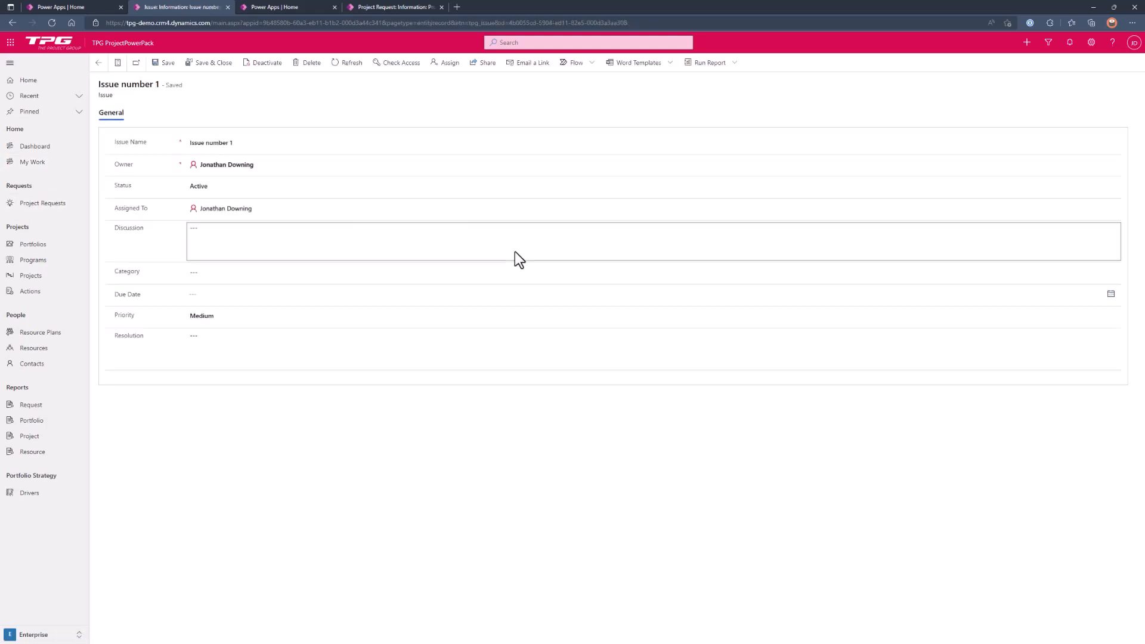
left_click(251, 187)
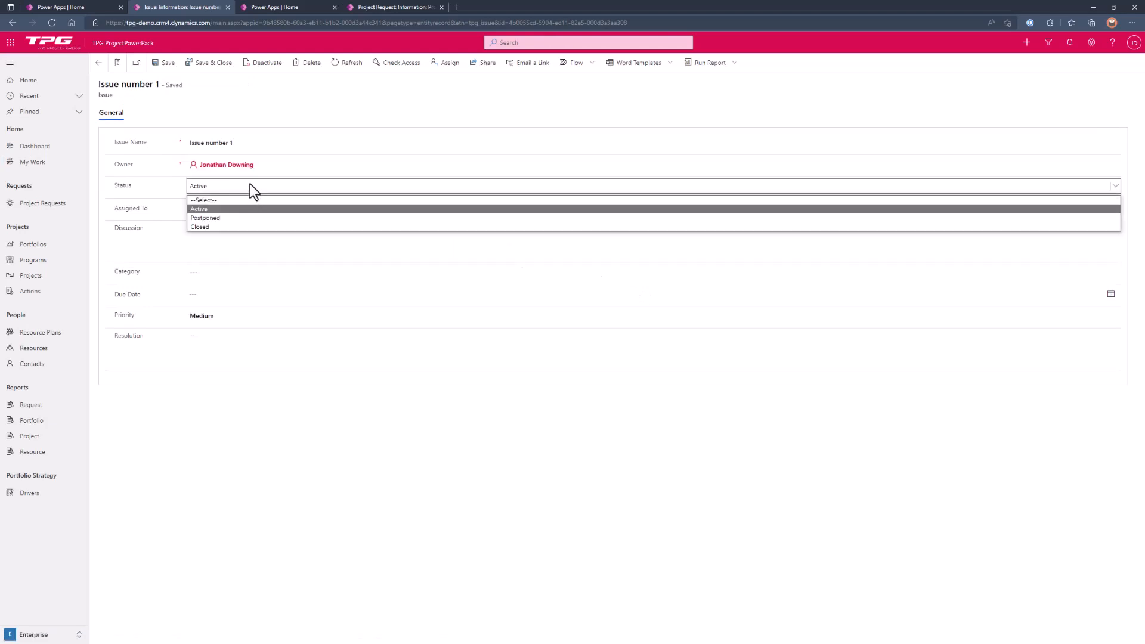
left_click(249, 215)
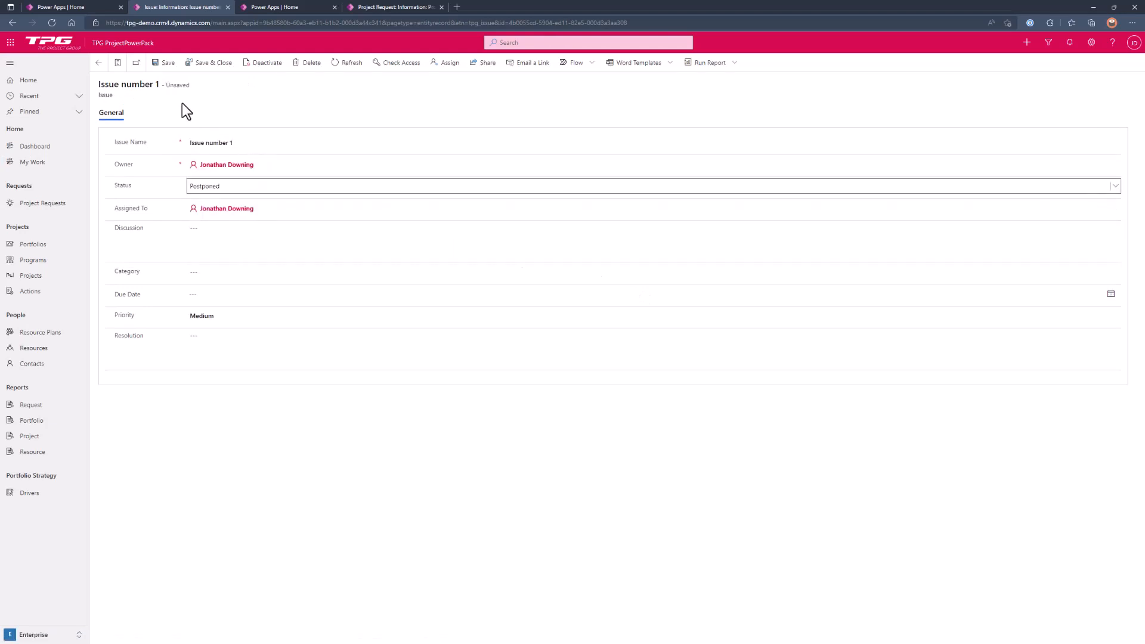
left_click(202, 69)
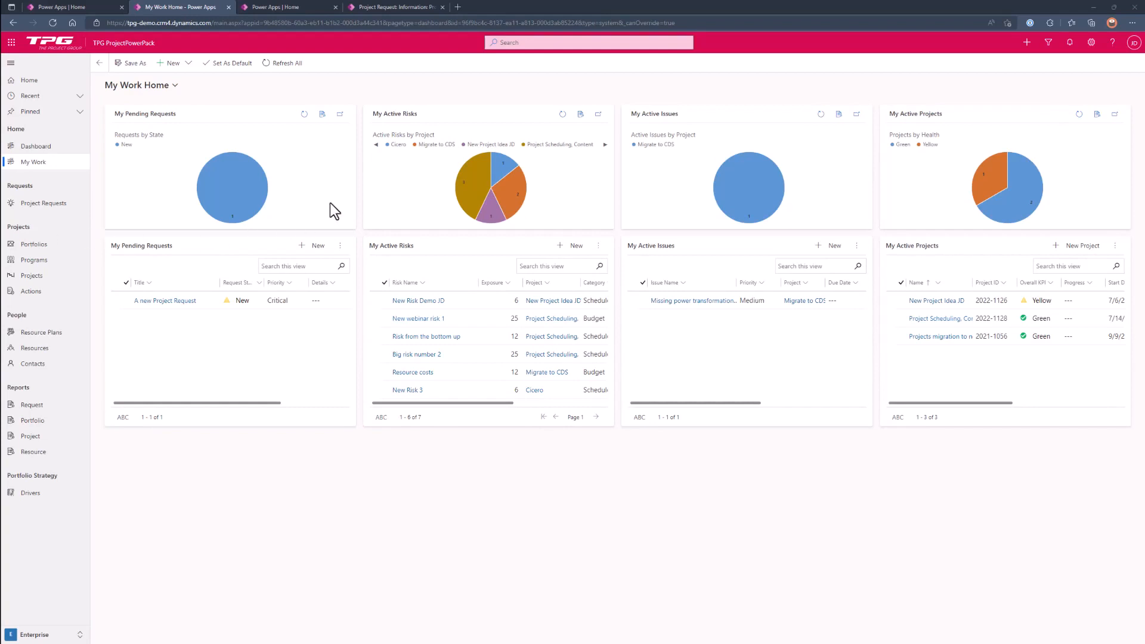
Step: Open the Project Scheduling, Content management, Reporting project and add a new task to the Not Started column of its actions board
left_click(921, 321)
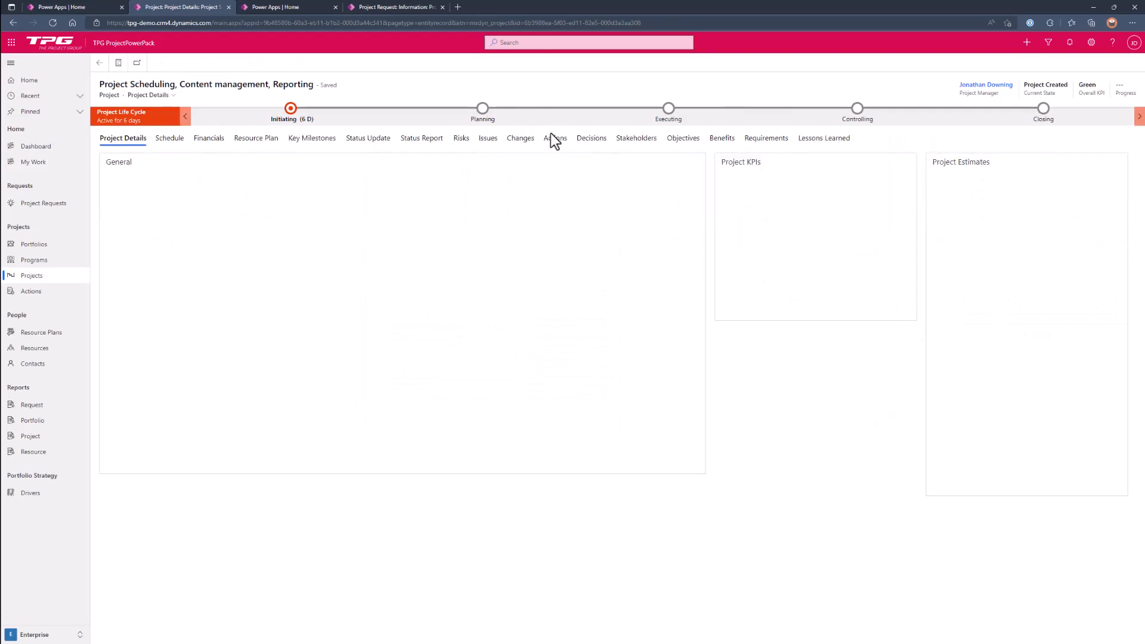
left_click(557, 154)
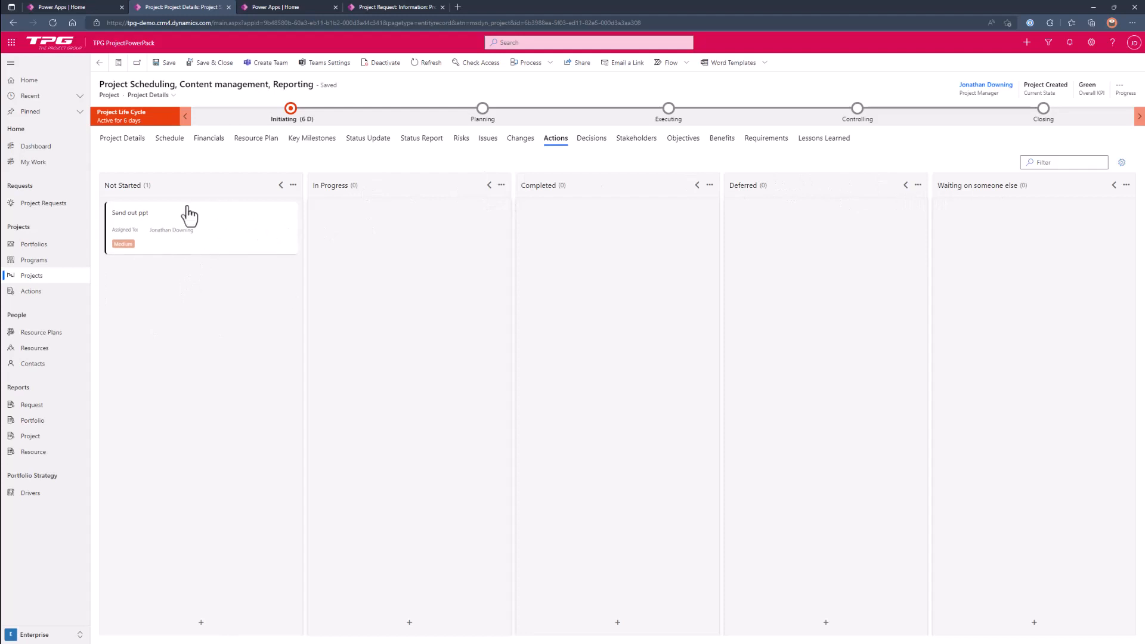
left_click_drag(200, 248, 252, 286)
left_click(293, 186)
left_click(289, 207)
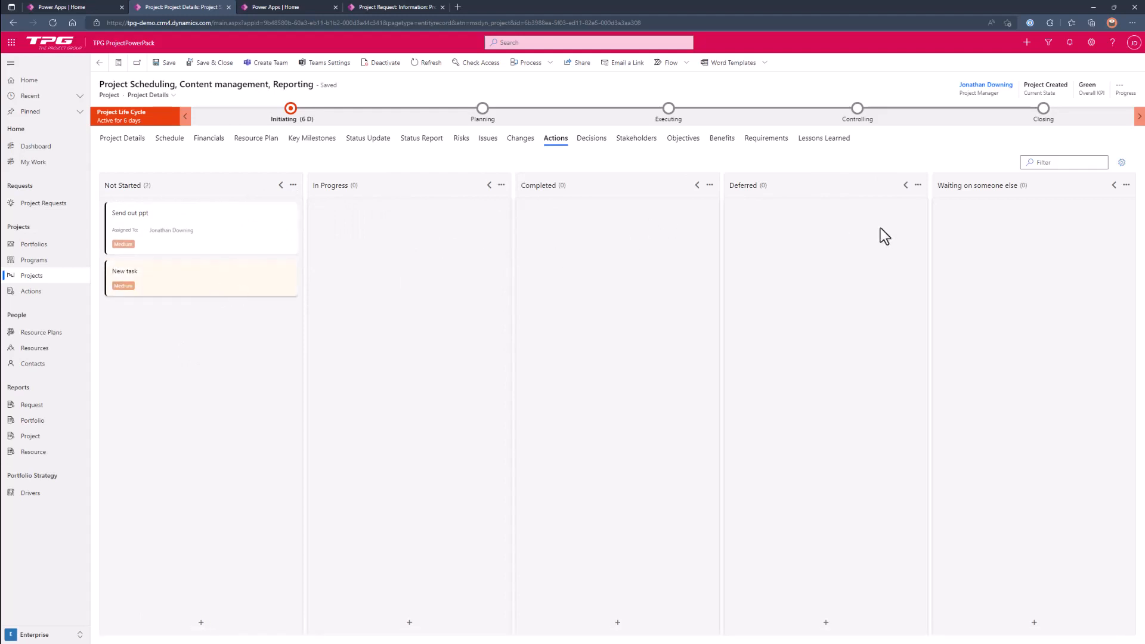
Step: Open the new task in the Not Started column and title it "Schedule next meeting"
right_click(267, 273)
left_click(291, 276)
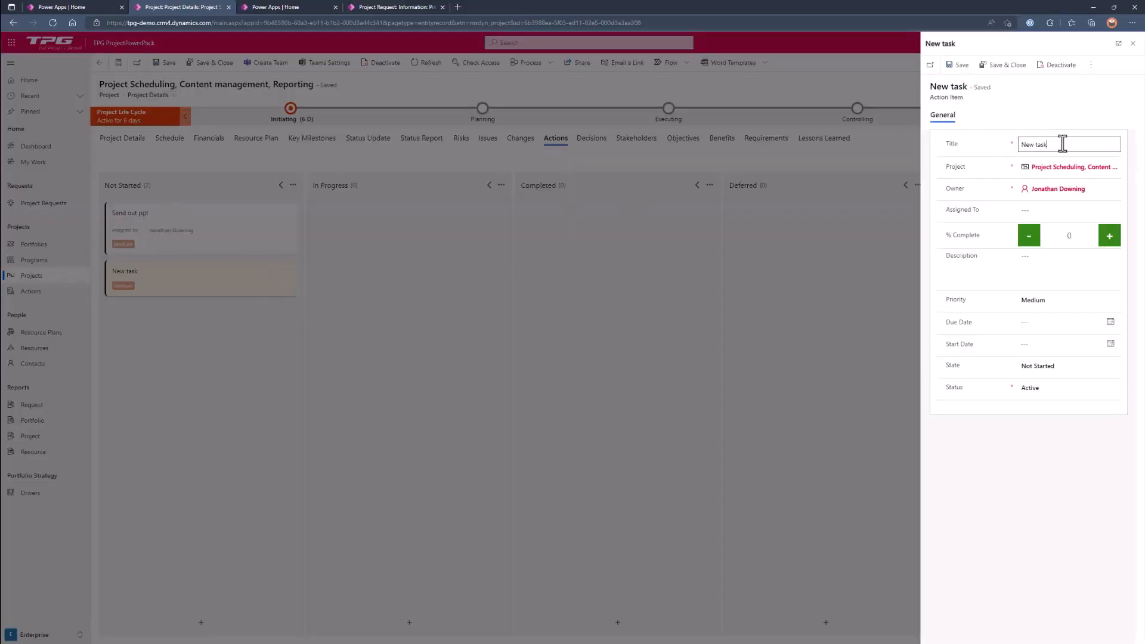
left_click_drag(1062, 144, 1007, 146)
type("Schedule next meeting")
Step: Assign the "Schedule next meeting" task to its owner, set its priority to High, and save and close it
left_click(1071, 209)
type("jond")
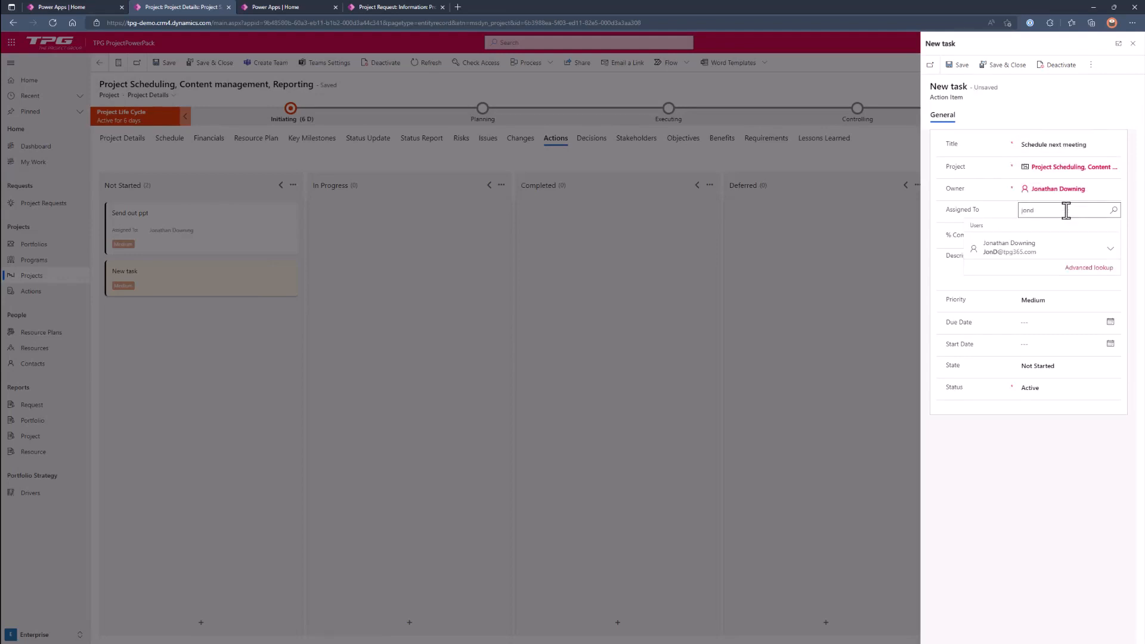
left_click(1043, 251)
left_click(1063, 301)
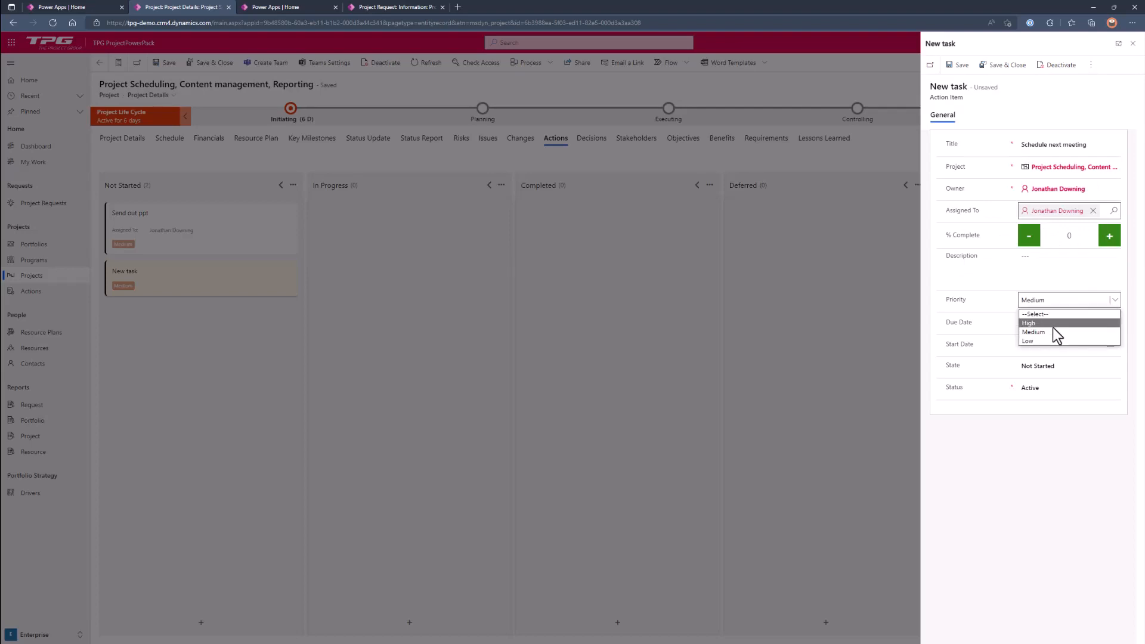
left_click(1051, 323)
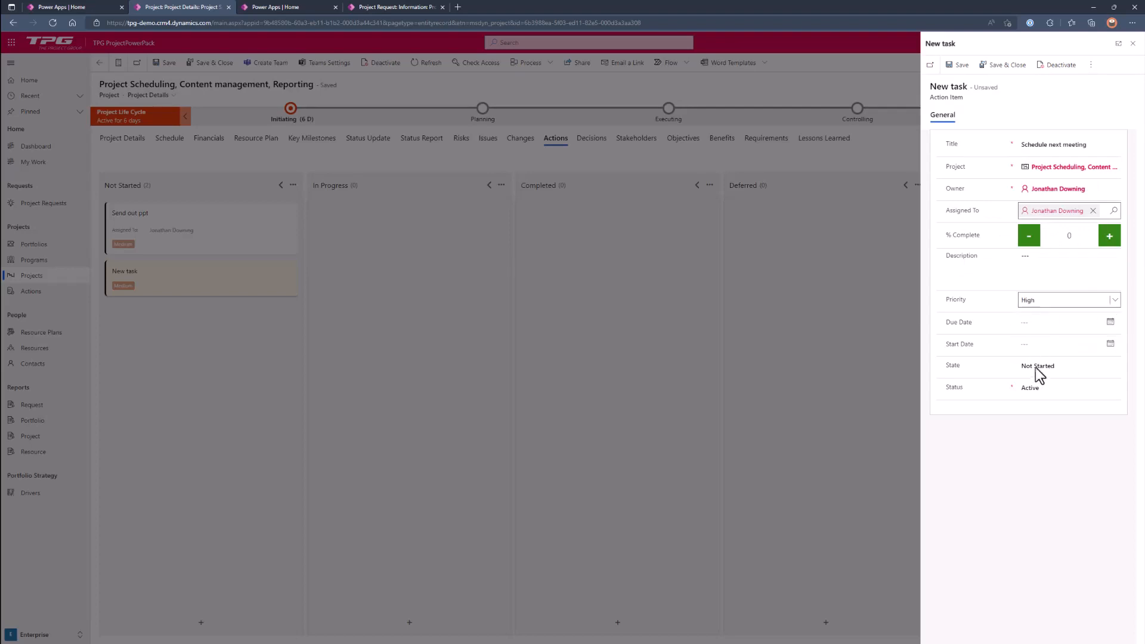
left_click(998, 62)
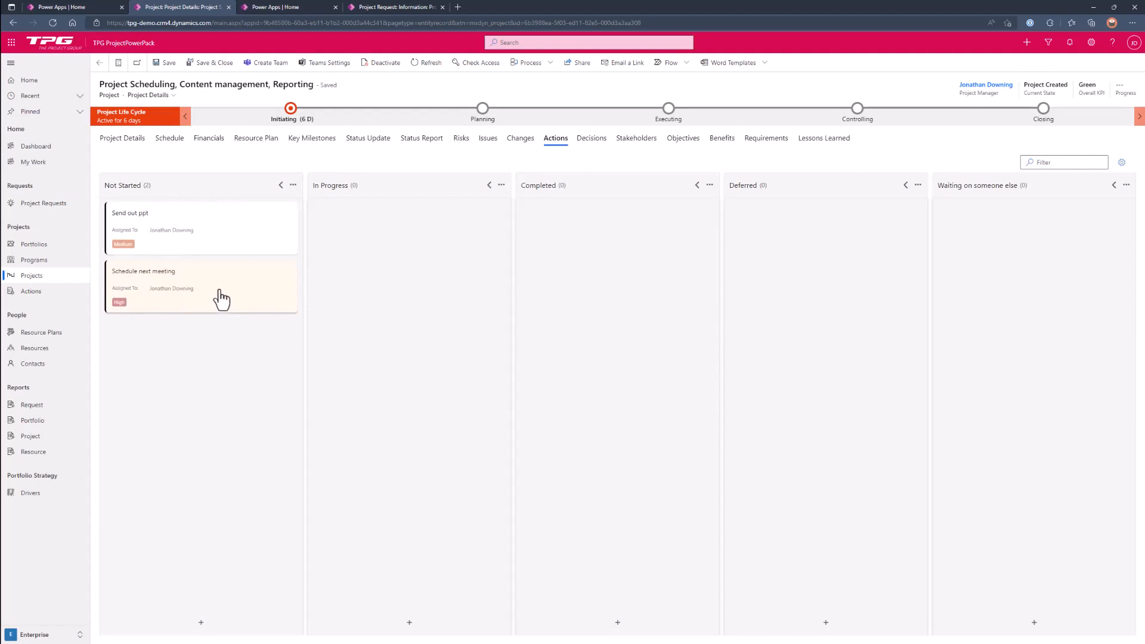
Step: Collapse the In Progress column of the project's actions board and expand it again
left_click_drag(218, 296, 192, 284)
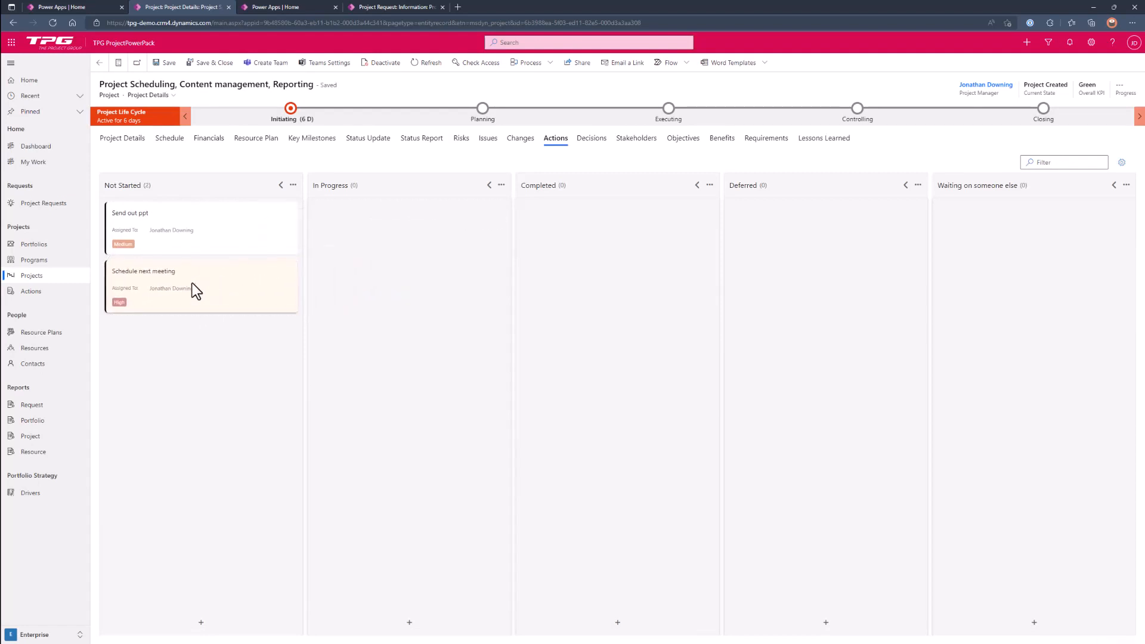
left_click(490, 185)
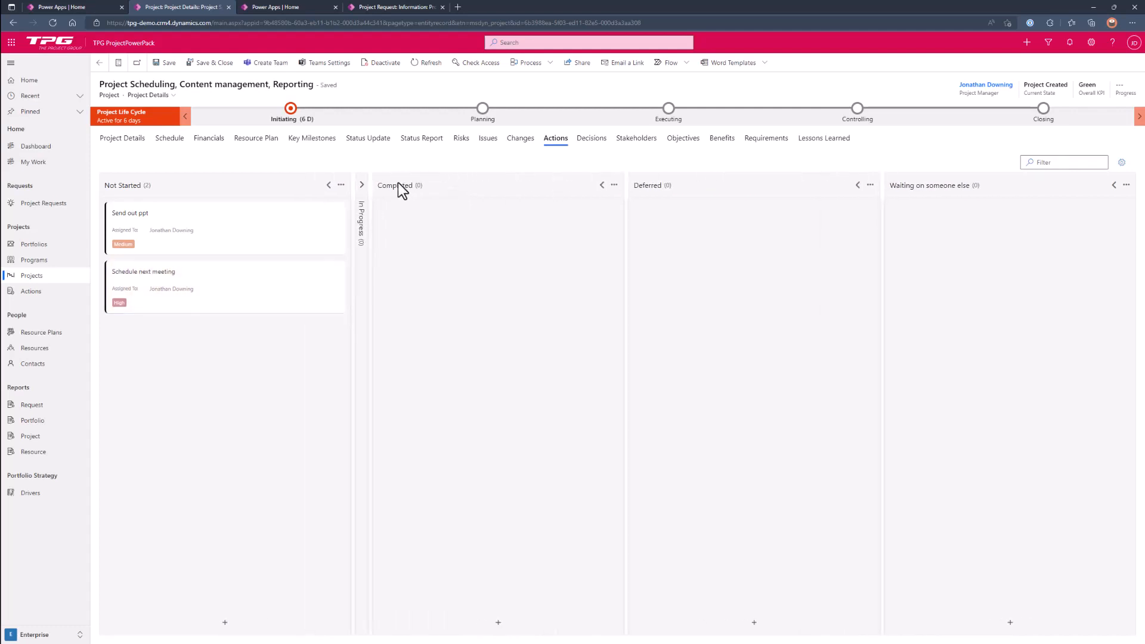
left_click(361, 187)
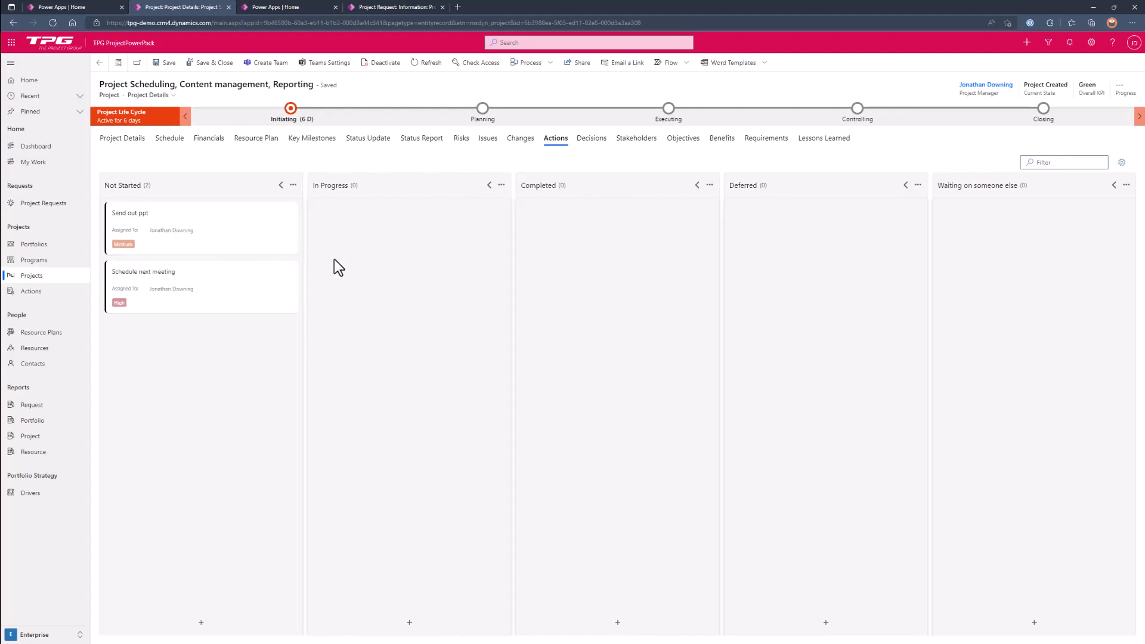
Step: In the My Action Items view of all actions, move "Send out ppt" to Completed and "Schedule next meeting" to In Progress
left_click(60, 293)
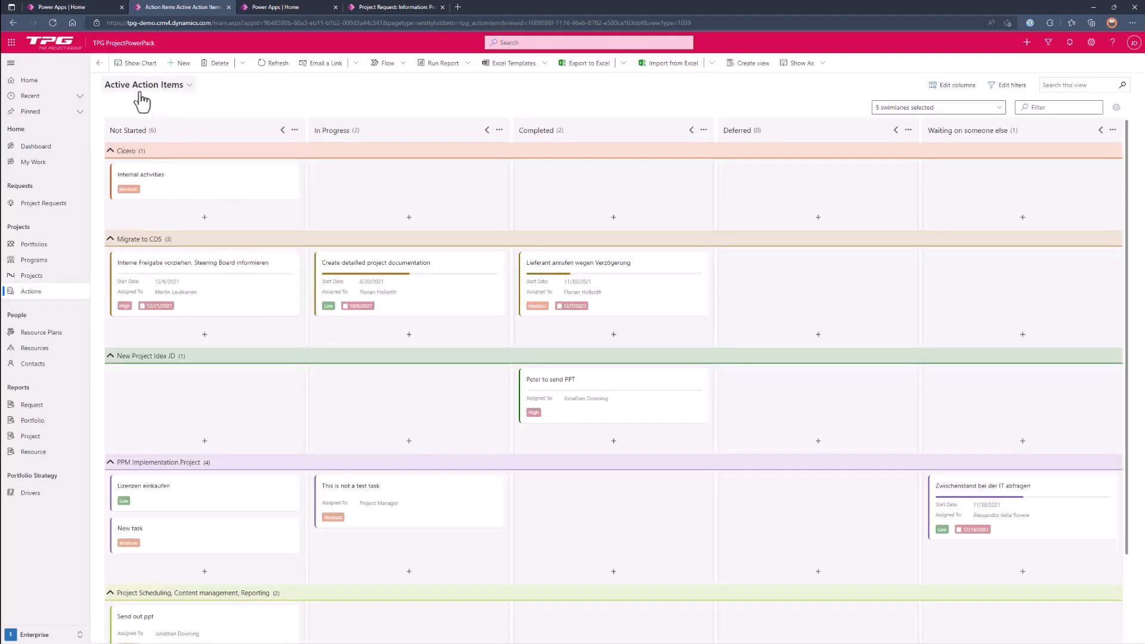
left_click(185, 87)
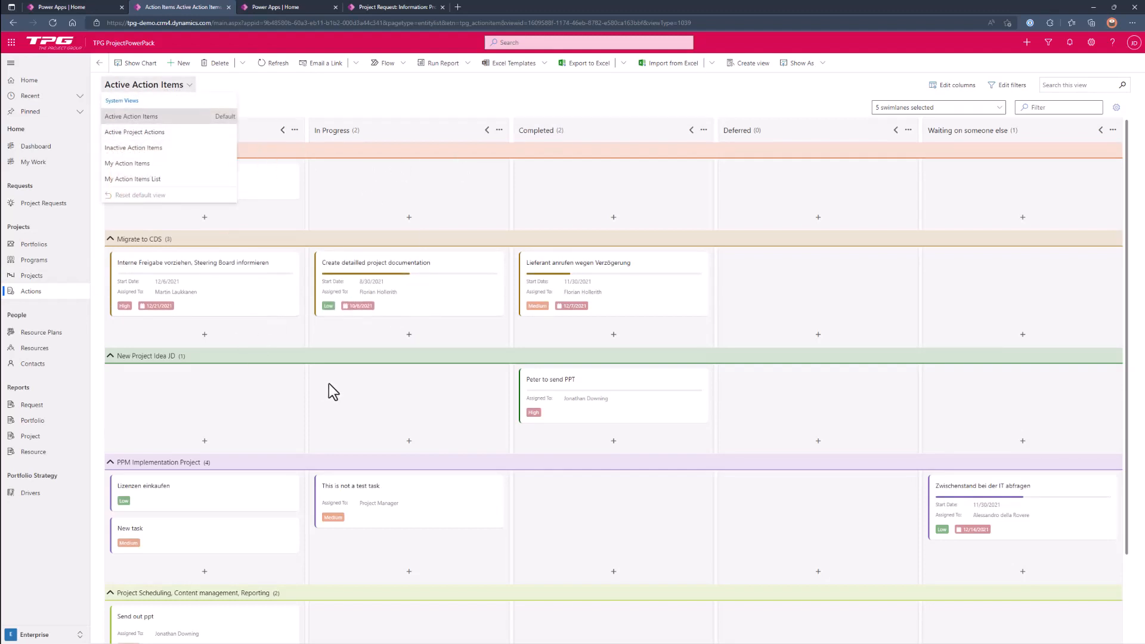
left_click(152, 163)
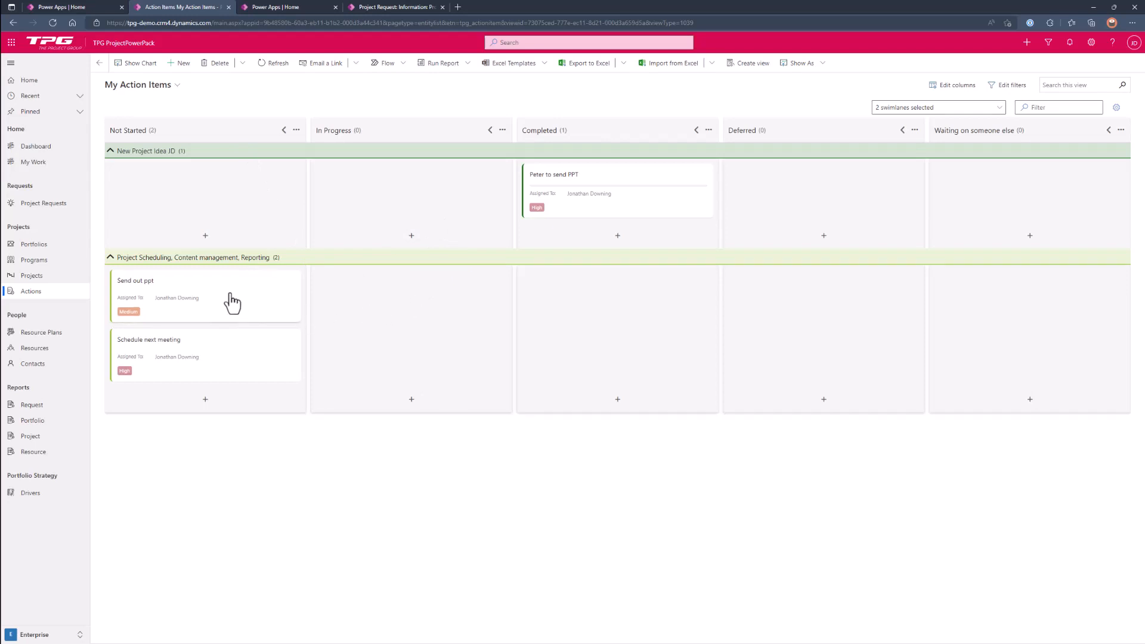
left_click_drag(225, 298, 585, 289)
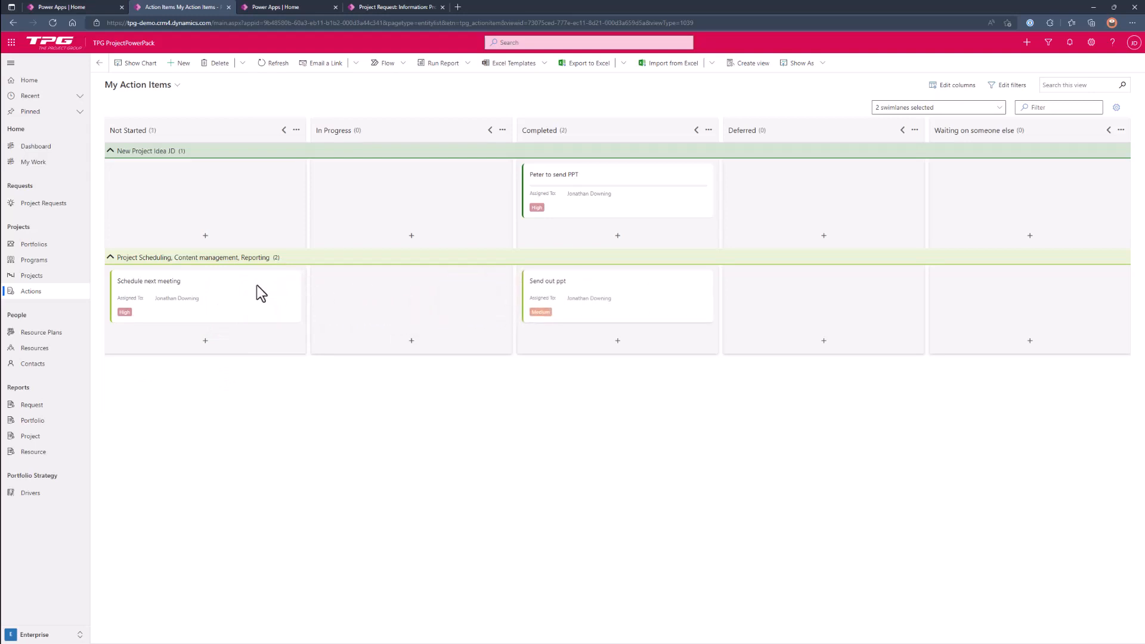
left_click_drag(255, 292, 418, 304)
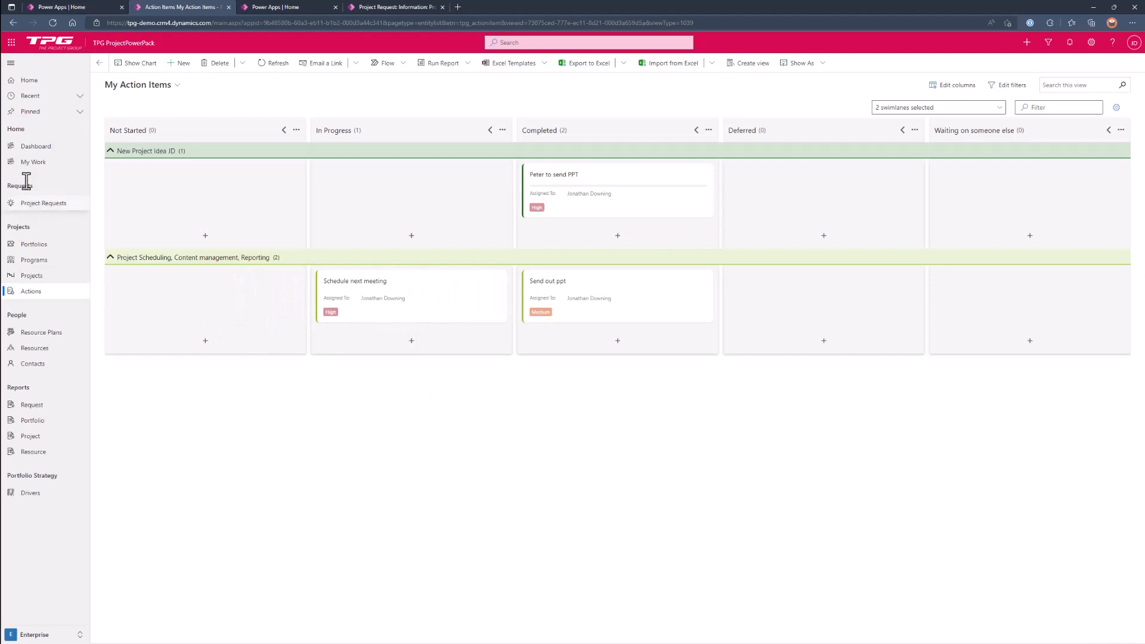
Step: Reopen the Project Scheduling, Content management, Reporting project from My Work and check the task states on its actions board
left_click(47, 169)
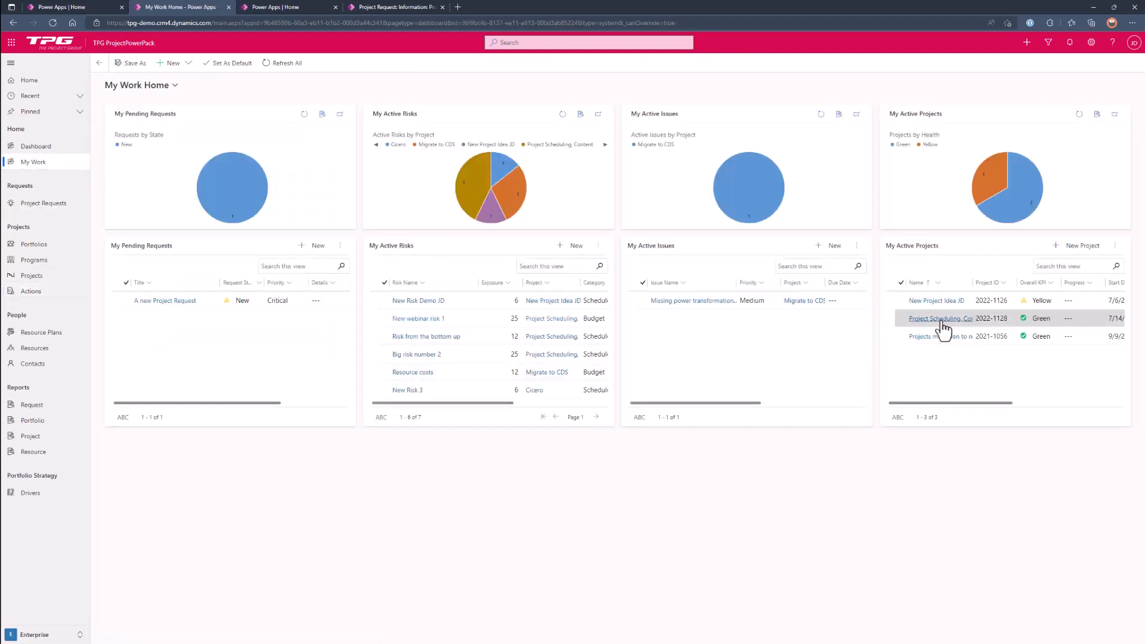
left_click(942, 322)
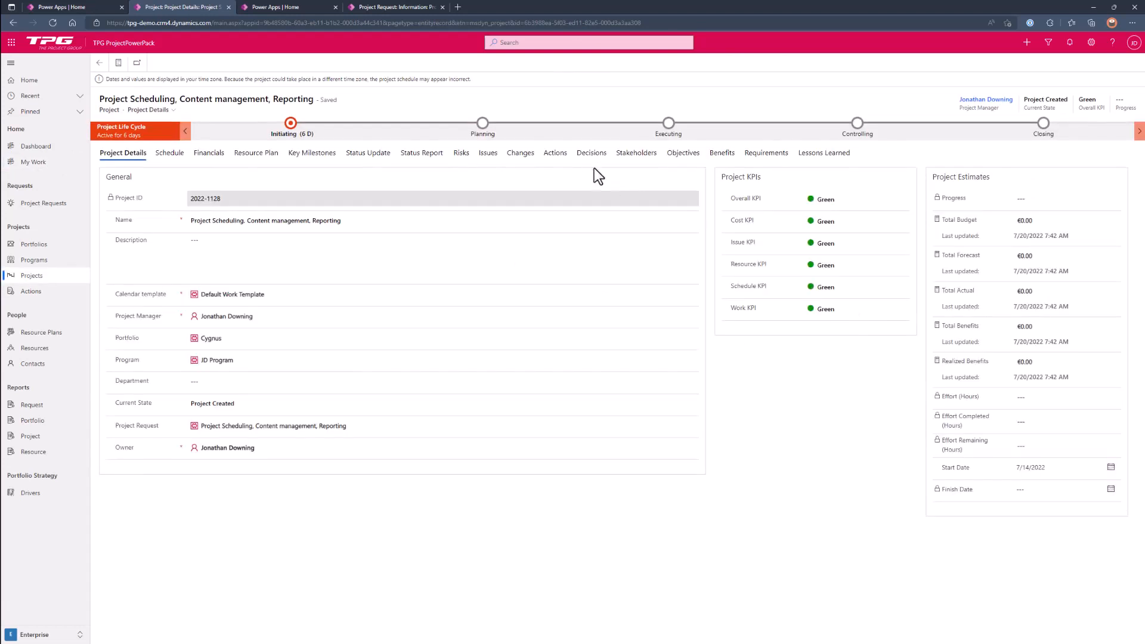
left_click(561, 158)
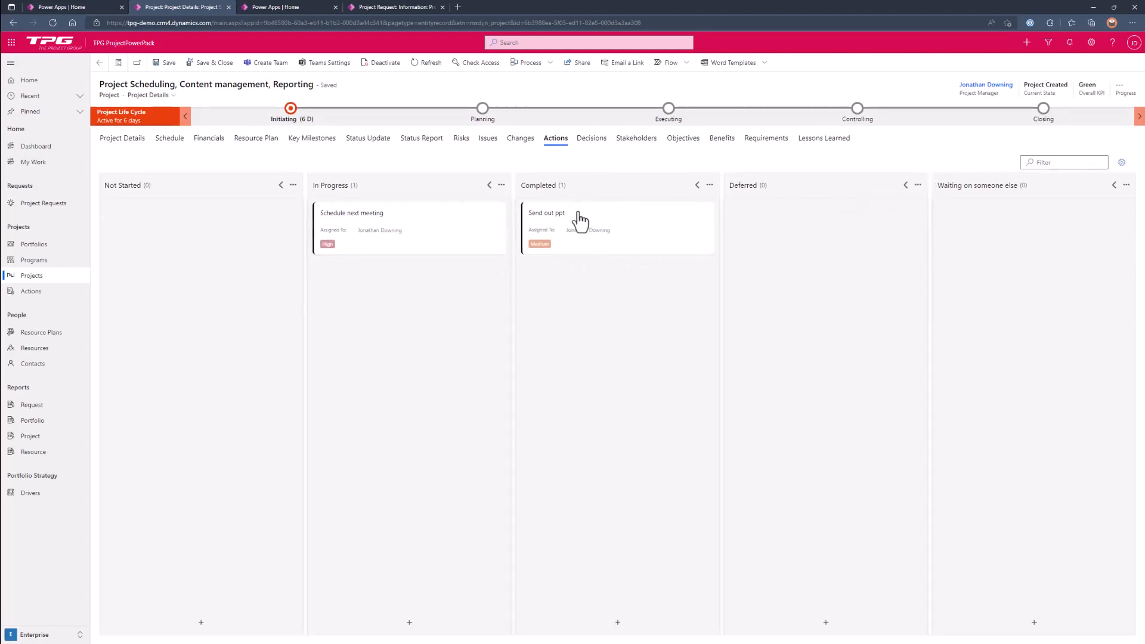
Step: Filter the project's actions board by "meet" and by "ppt", and clear the filter
left_click(1048, 163)
type("meet")
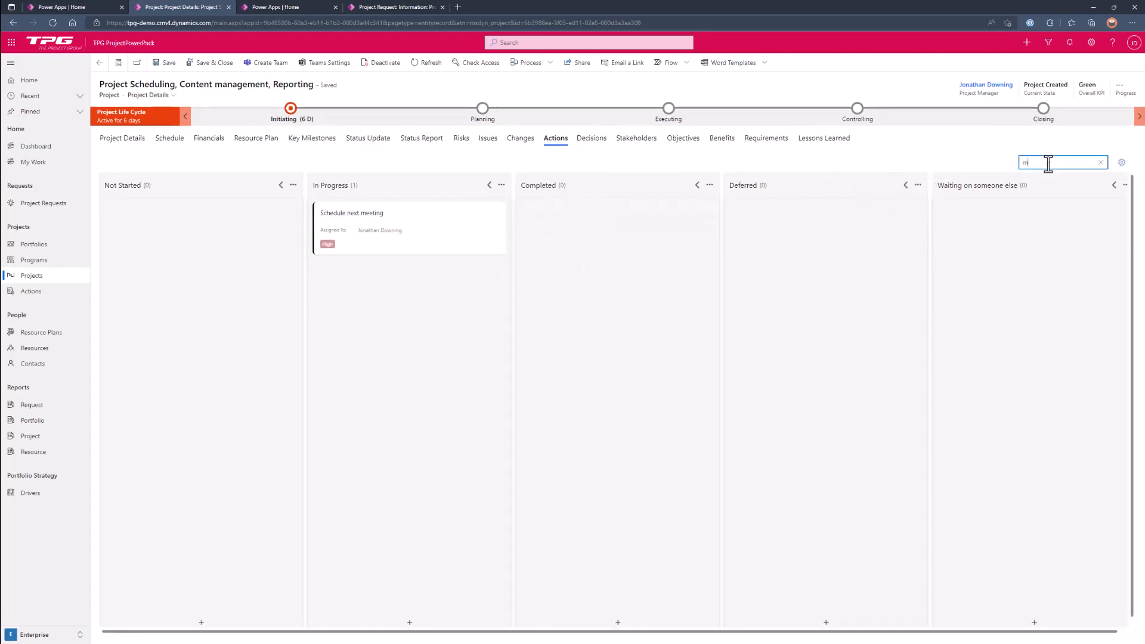
key("BackSpace")
key("BackSpace")
key("BackSpace")
key("BackSpace")
type("ppt")
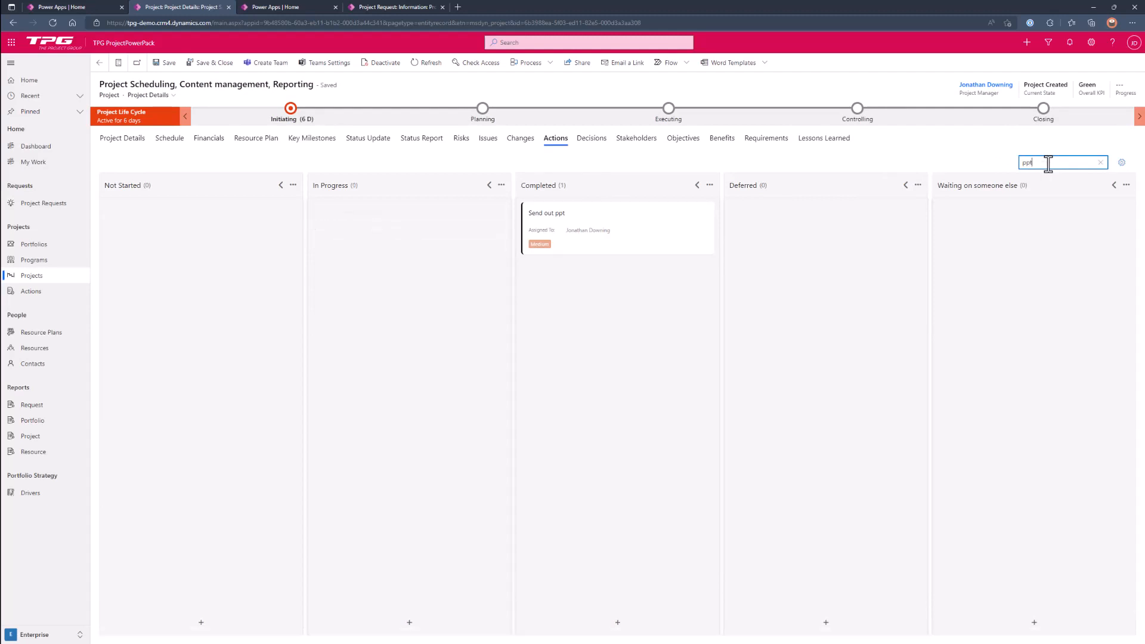
key("BackSpace")
key("BackSpace")
key("BackSpace")
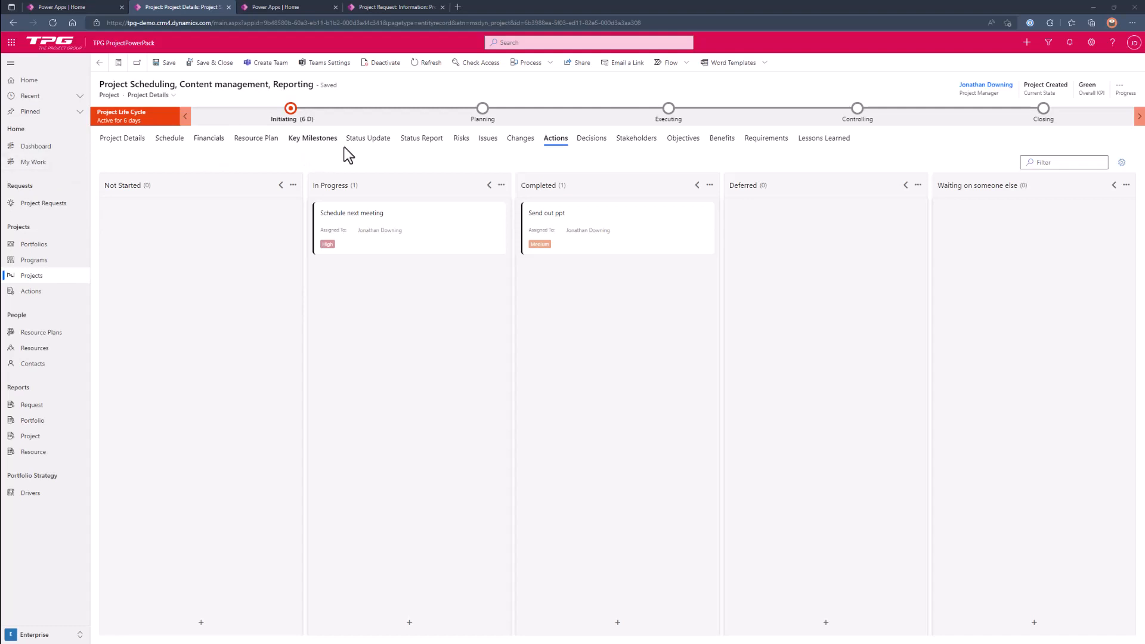
Step: Start a new status update for the project with report date 7/27/2022 and the summary "All going well here"
left_click(373, 142)
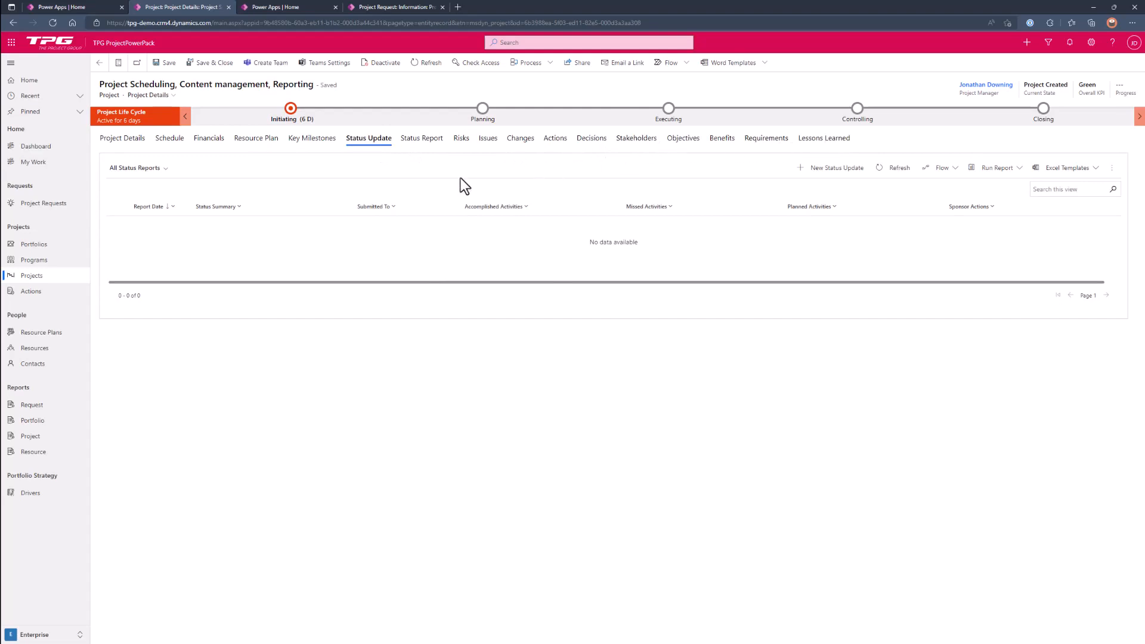
left_click(826, 169)
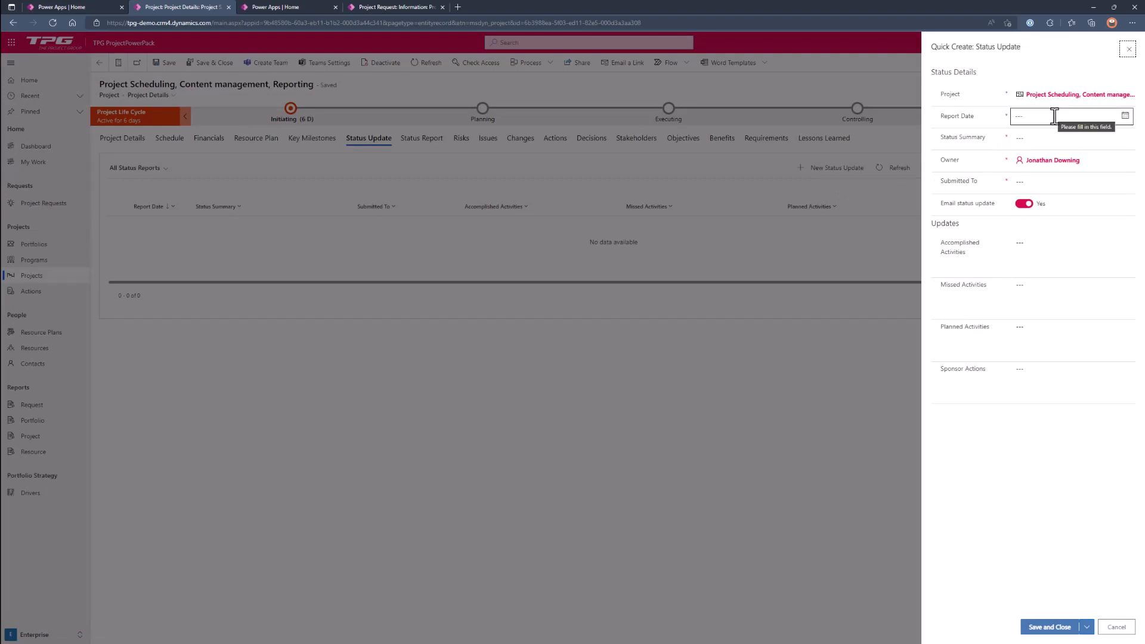
left_click(1122, 117)
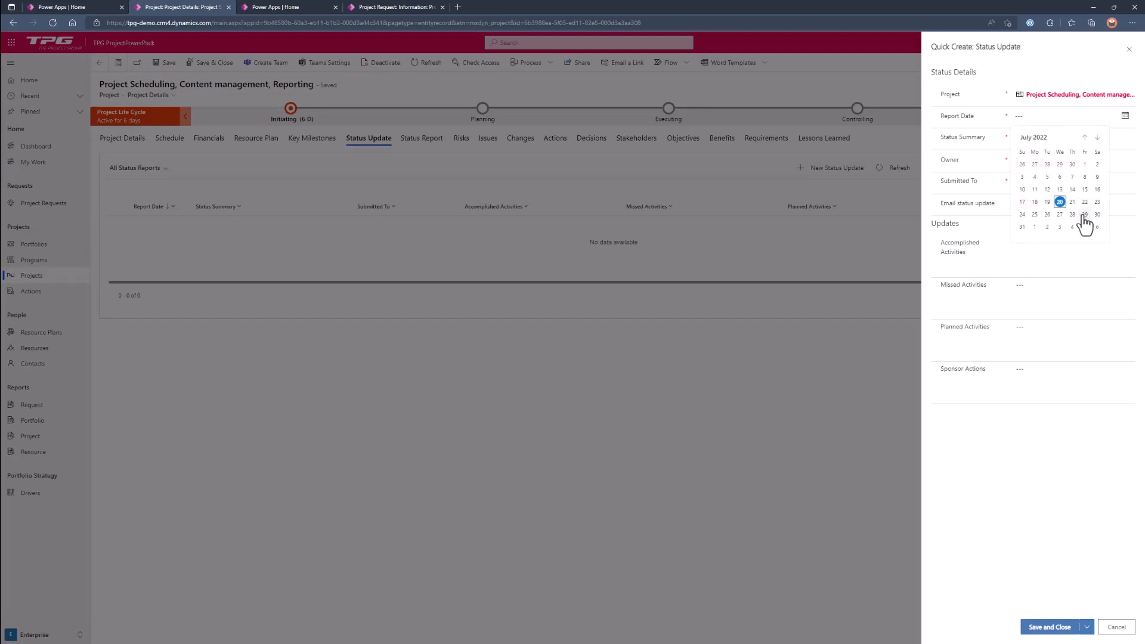
left_click(1062, 226)
left_click(1038, 137)
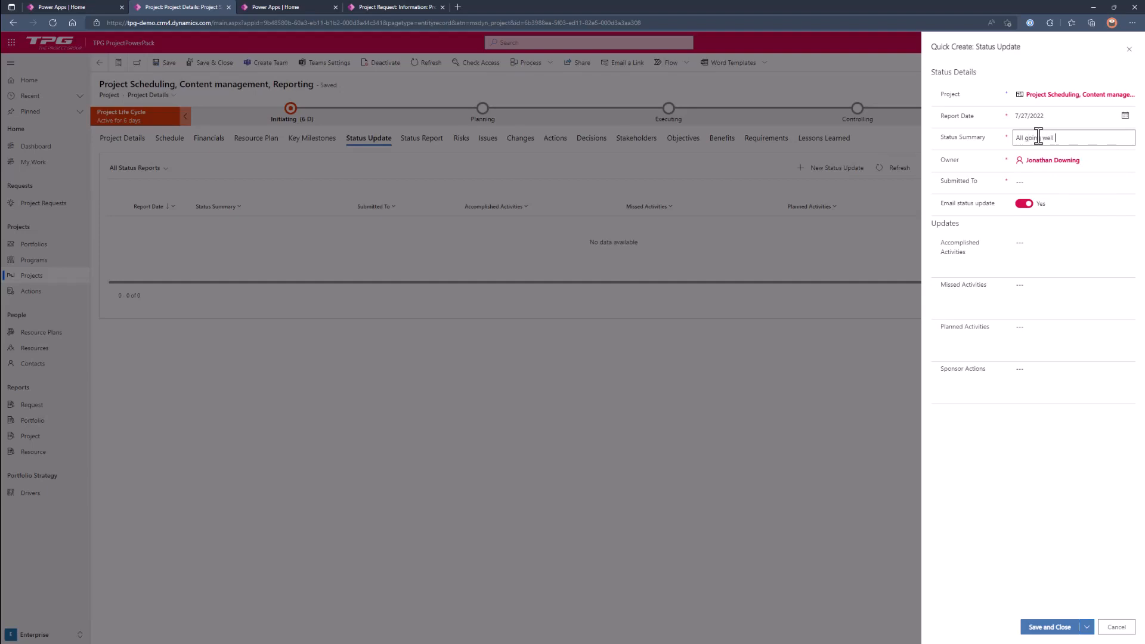
Step: Enter "All of them" as accomplished activities, submit the status update to the project manager, and save and close it
left_click(1036, 253)
type("All of them")
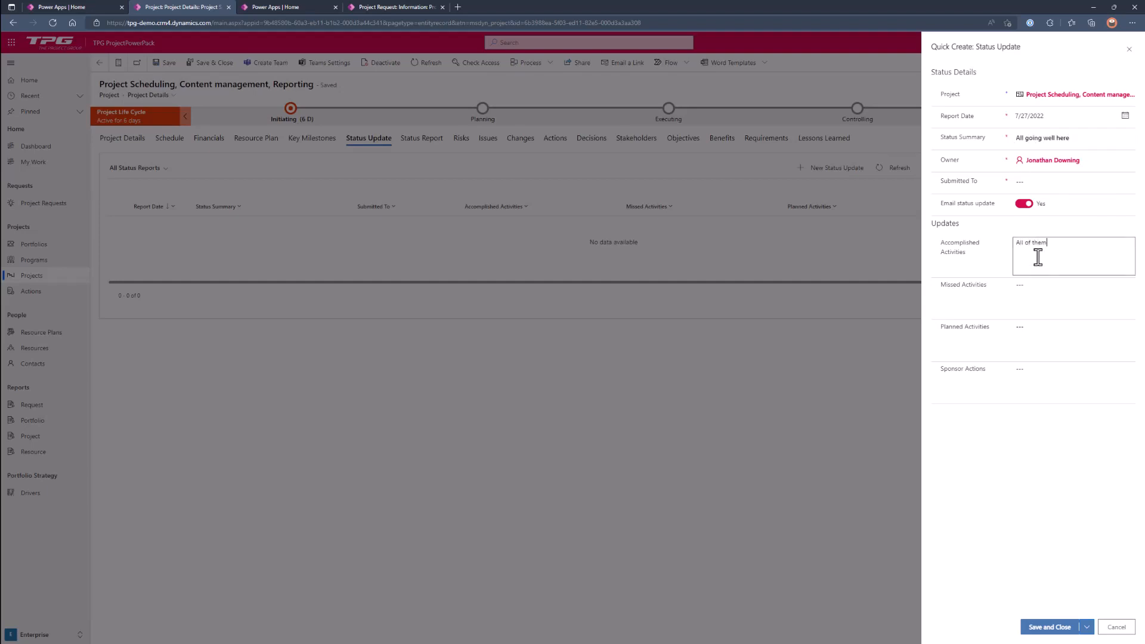
left_click(1021, 182)
type("jond")
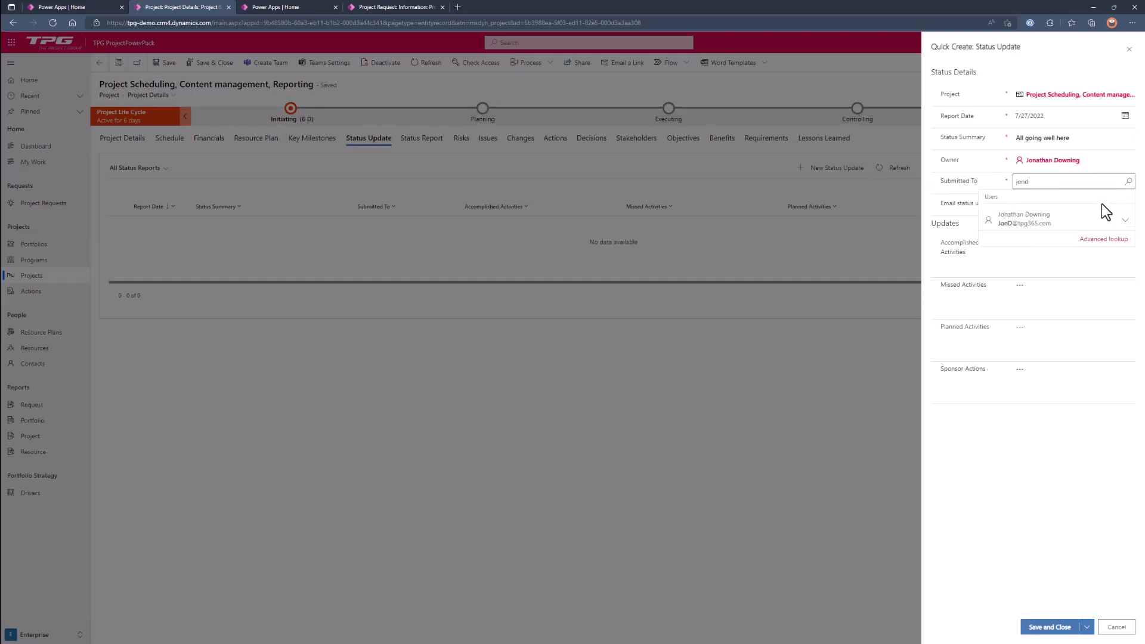
left_click(1063, 225)
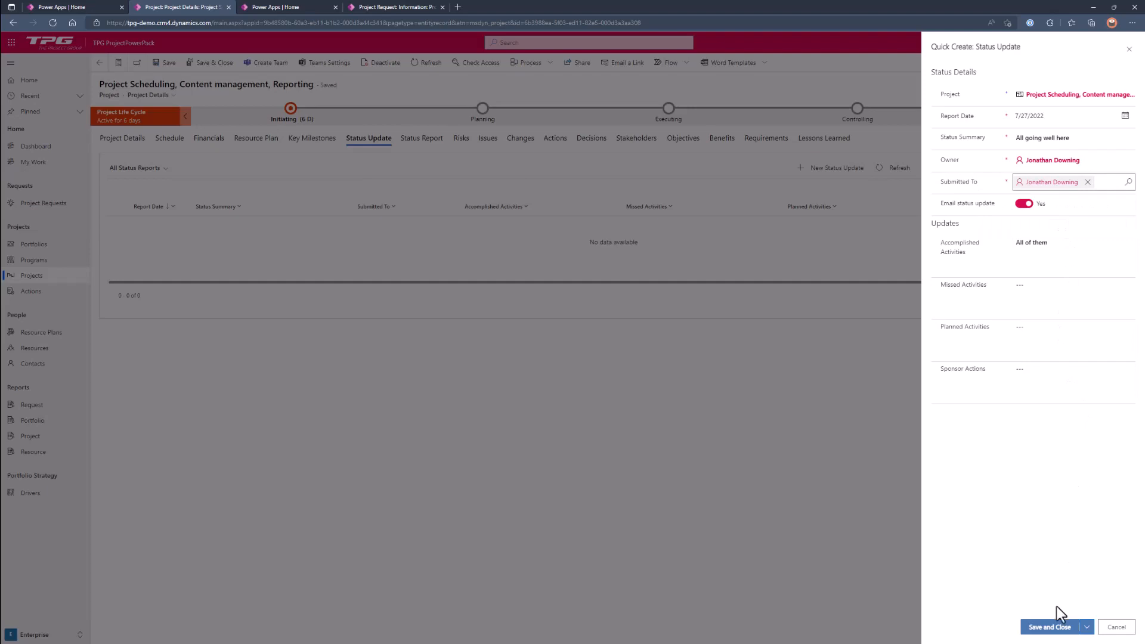
left_click(1052, 627)
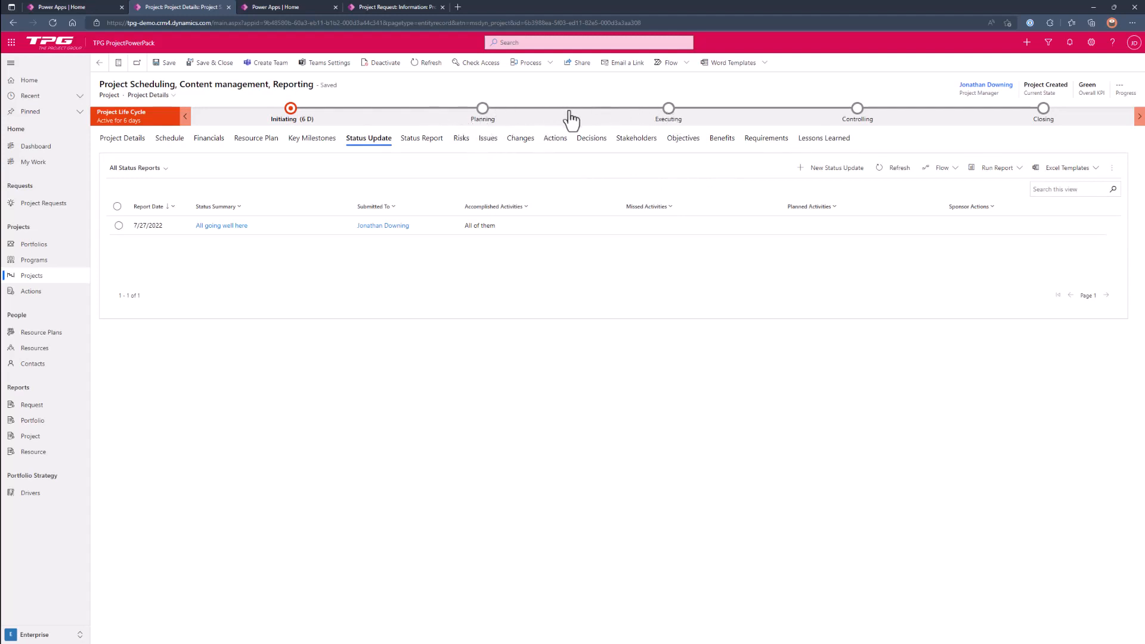
Step: Look through the project's changes, including the blank form for a new change, and its decisions and stakeholders
left_click(519, 142)
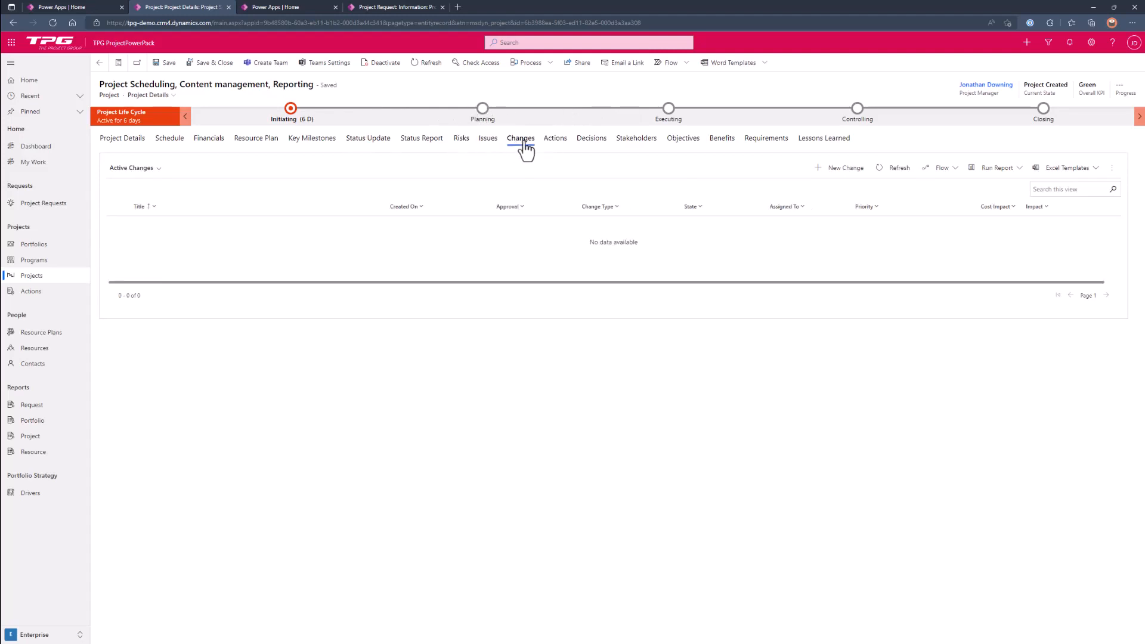
left_click(827, 172)
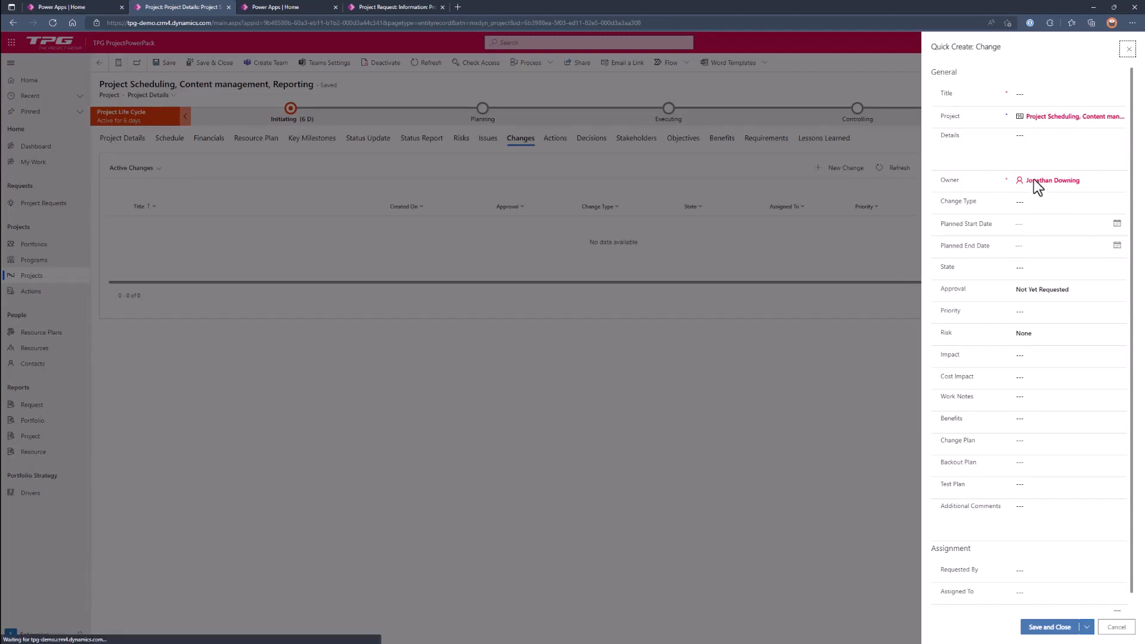
left_click(1116, 627)
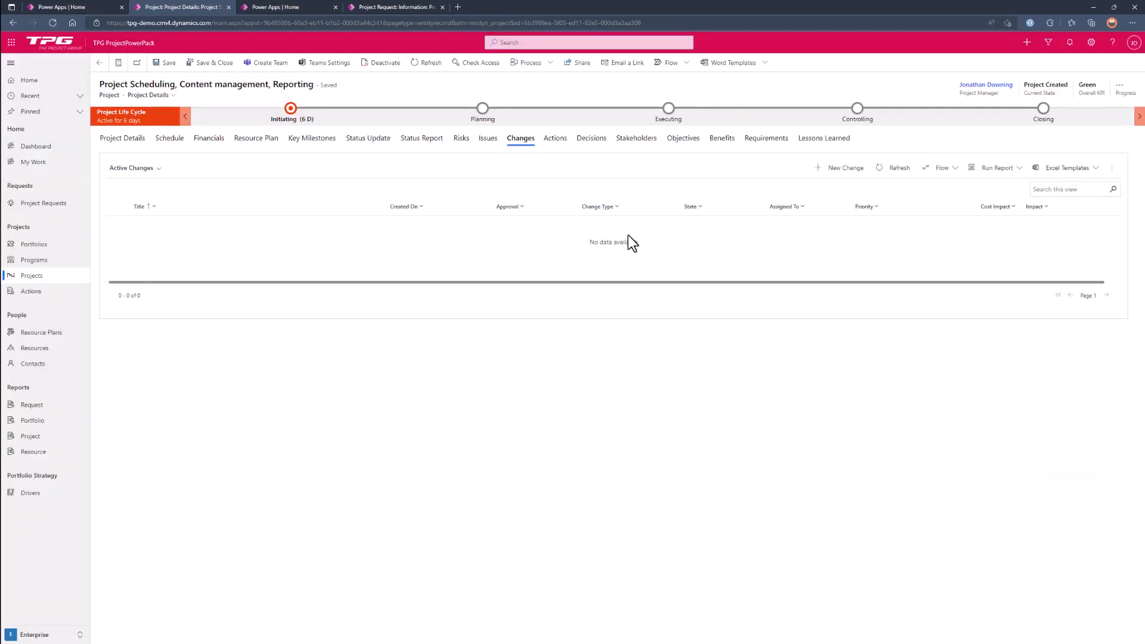
left_click(594, 149)
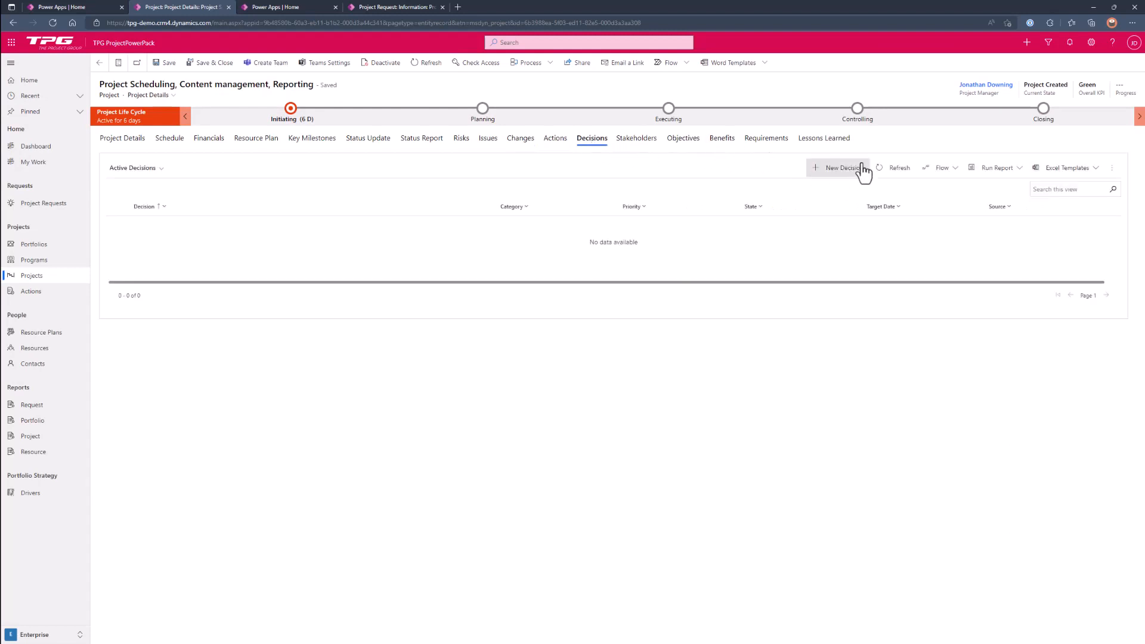
left_click(636, 149)
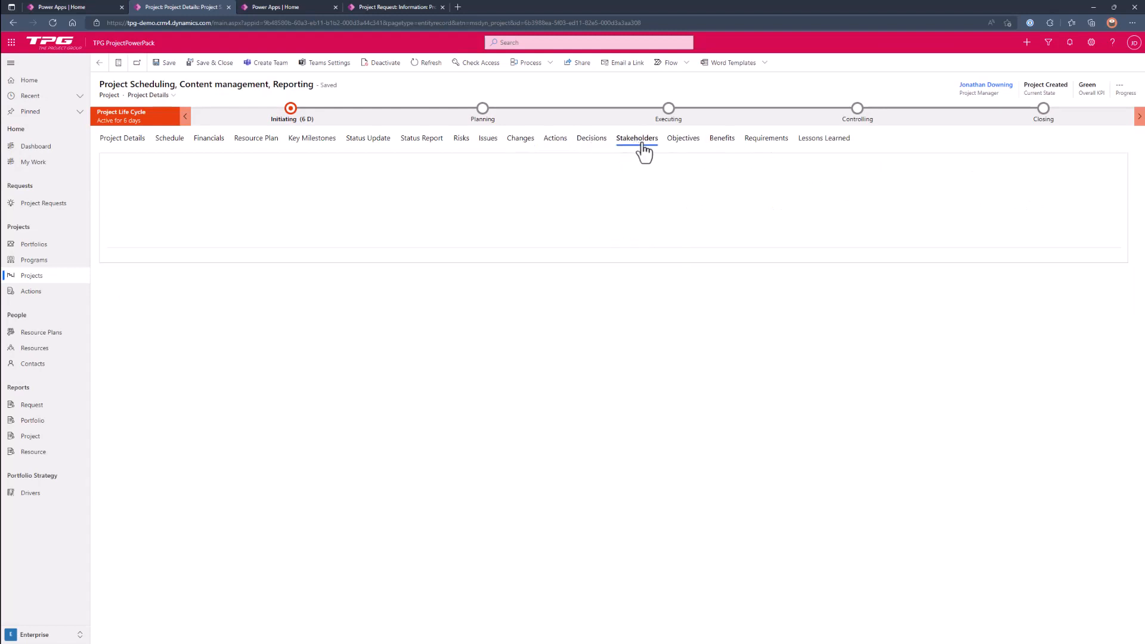
Step: Look through the project's objectives, benefits and requirements, including the blank form for a new requirement
left_click(680, 146)
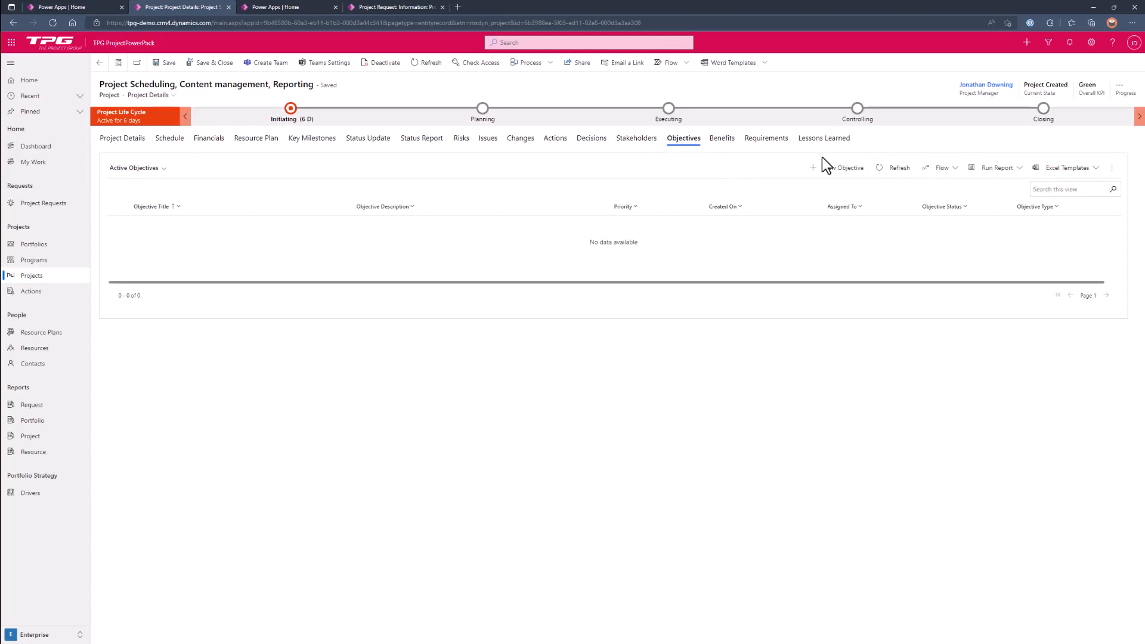
left_click(724, 141)
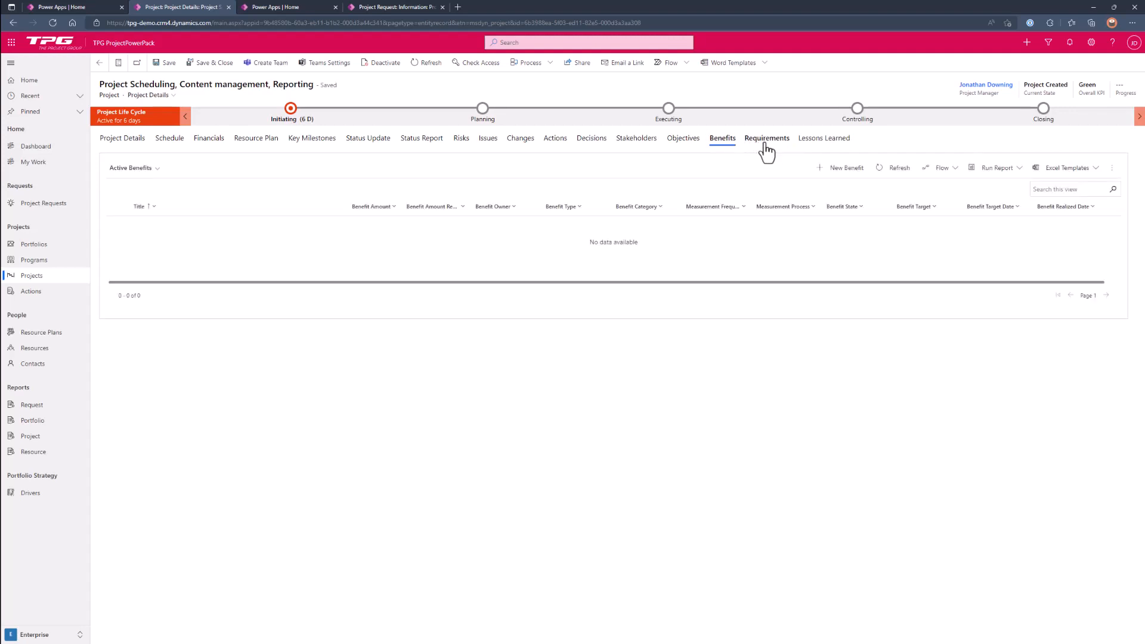
left_click(767, 141)
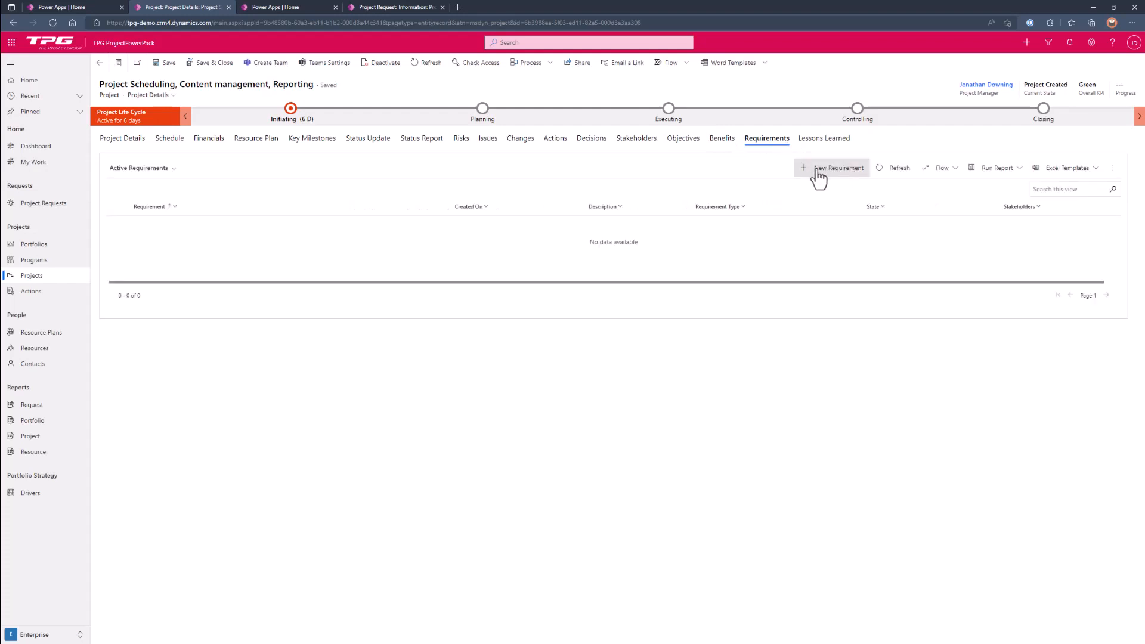
left_click(818, 170)
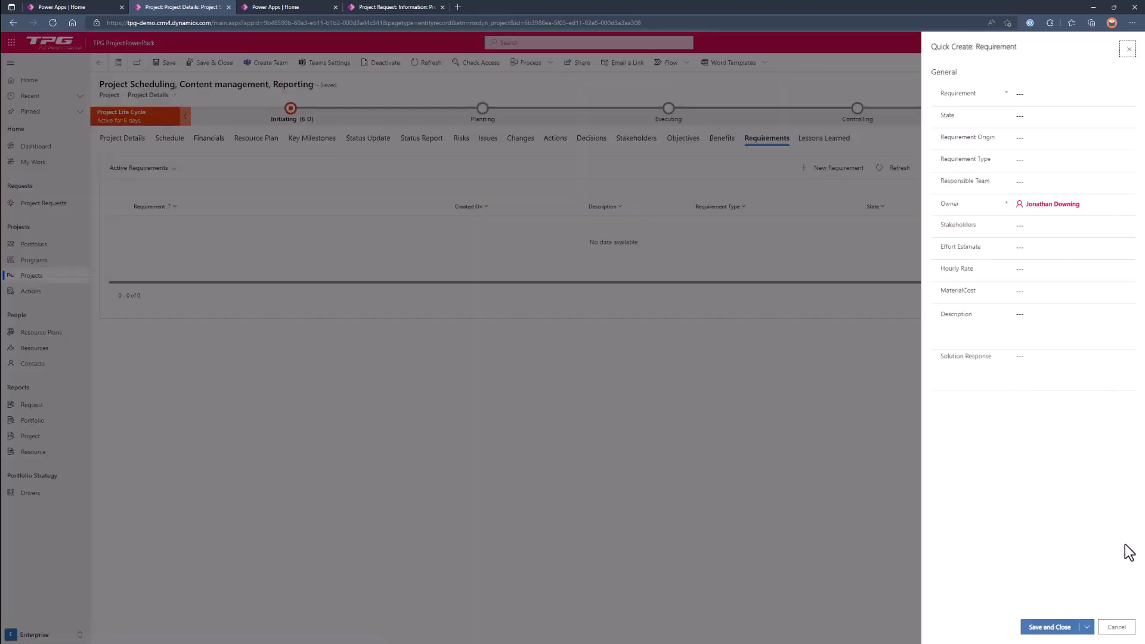
left_click(1113, 628)
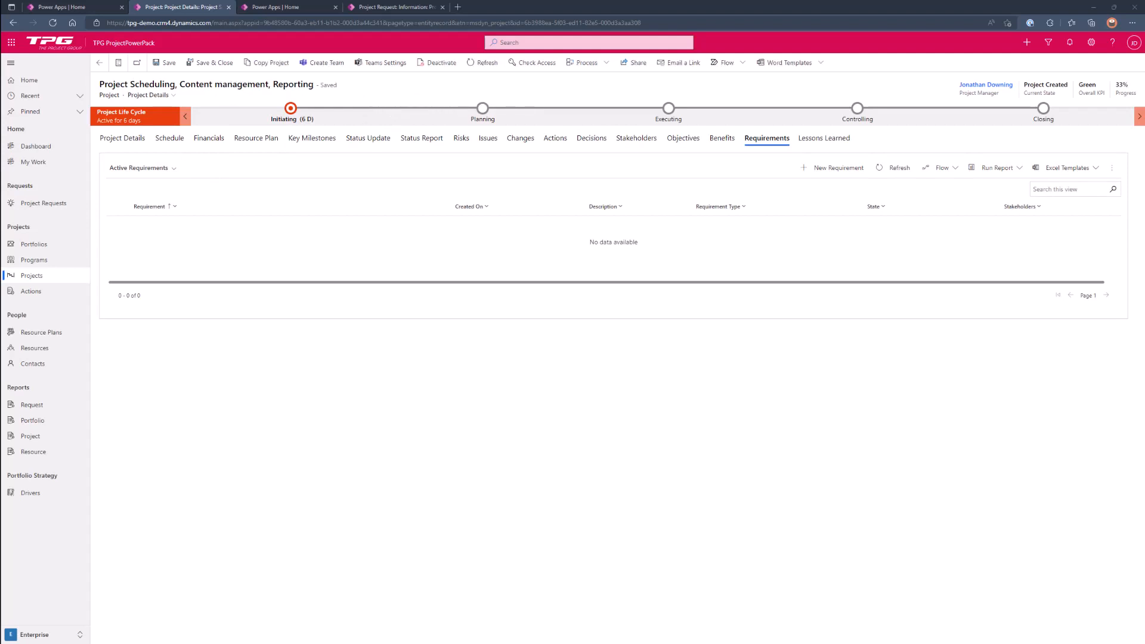
Step: Add Phase 1, Task 1, Task 2, Task 3 and Milestone 1 as entries in the project's schedule grid
left_click(171, 143)
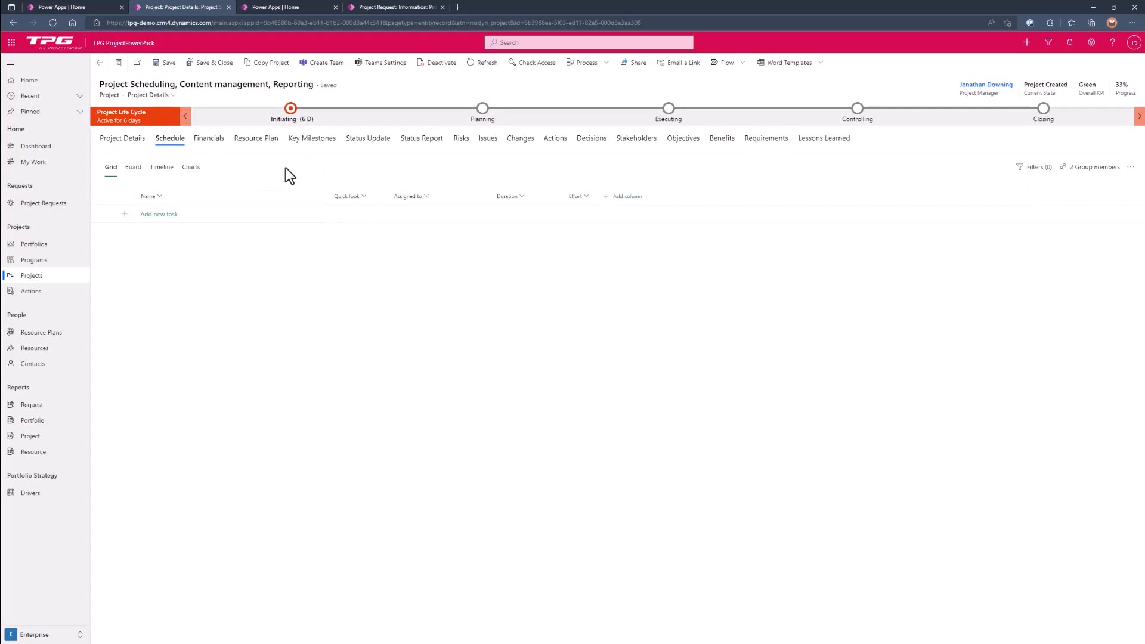
left_click(165, 217)
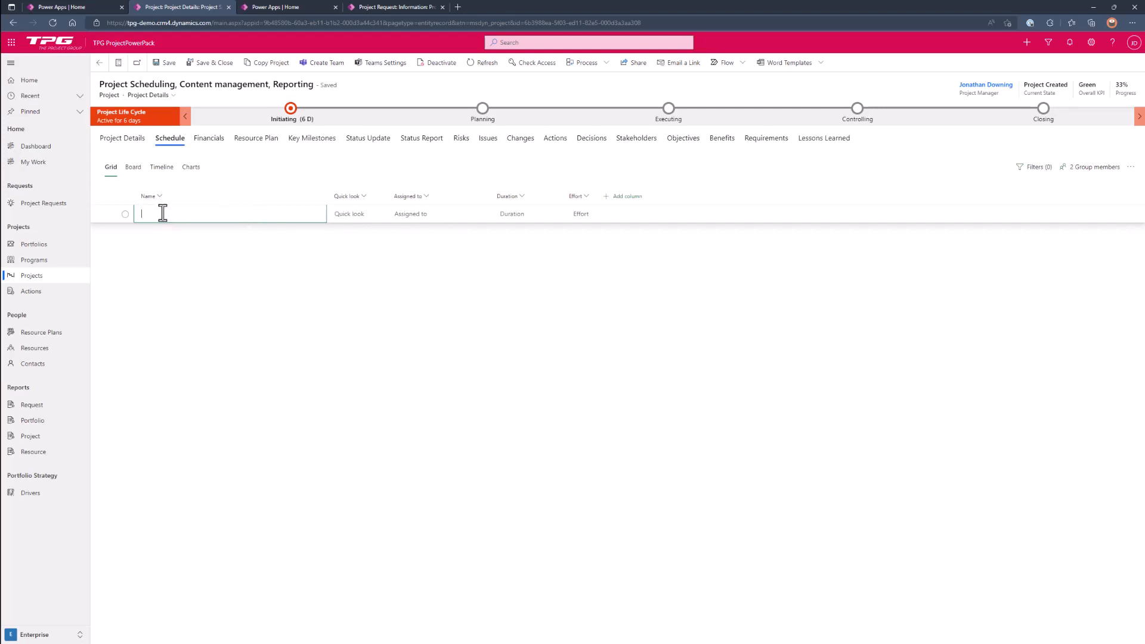
type("hase")
key("Return")
type("Task 1")
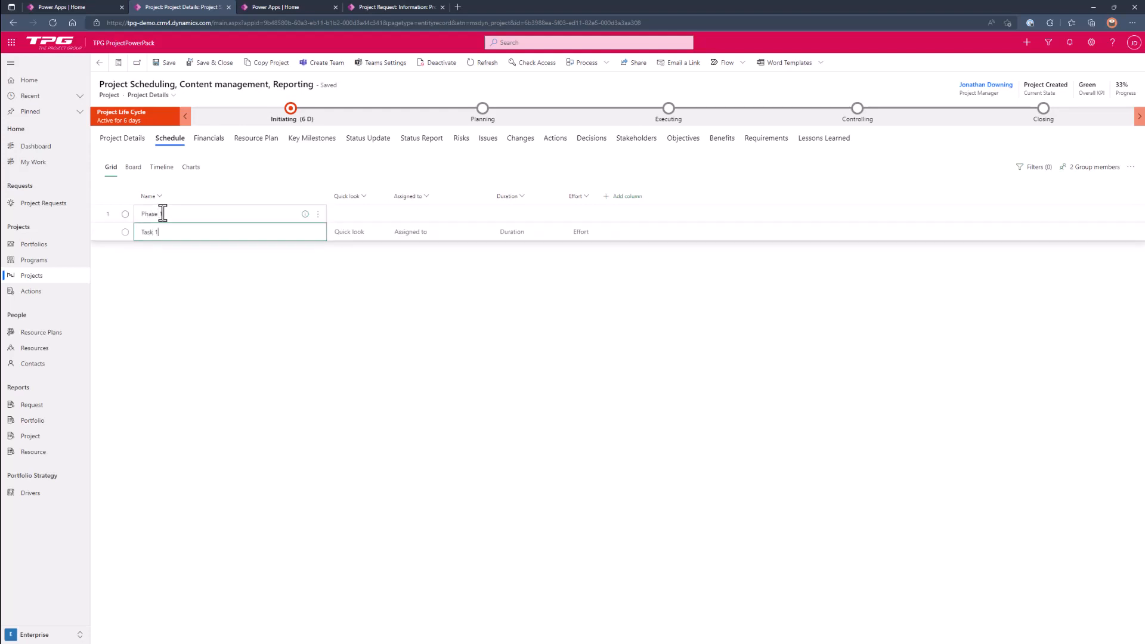
key("Return")
type("Task 3")
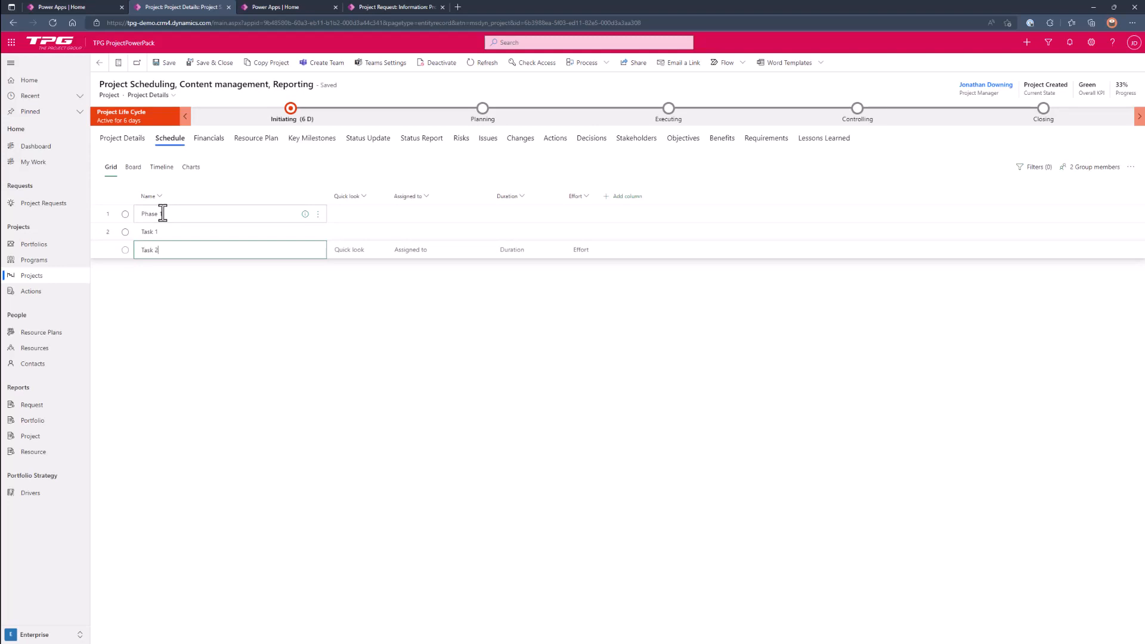
key("Return")
type("Task ")
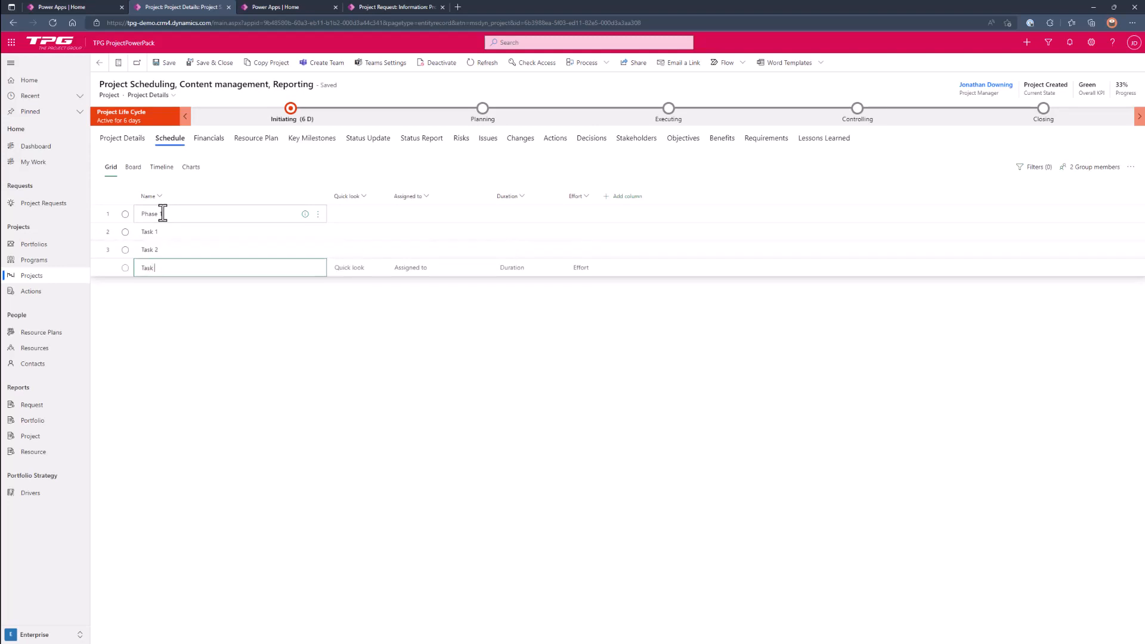
type("4")
key("Return")
type("Milestone ")
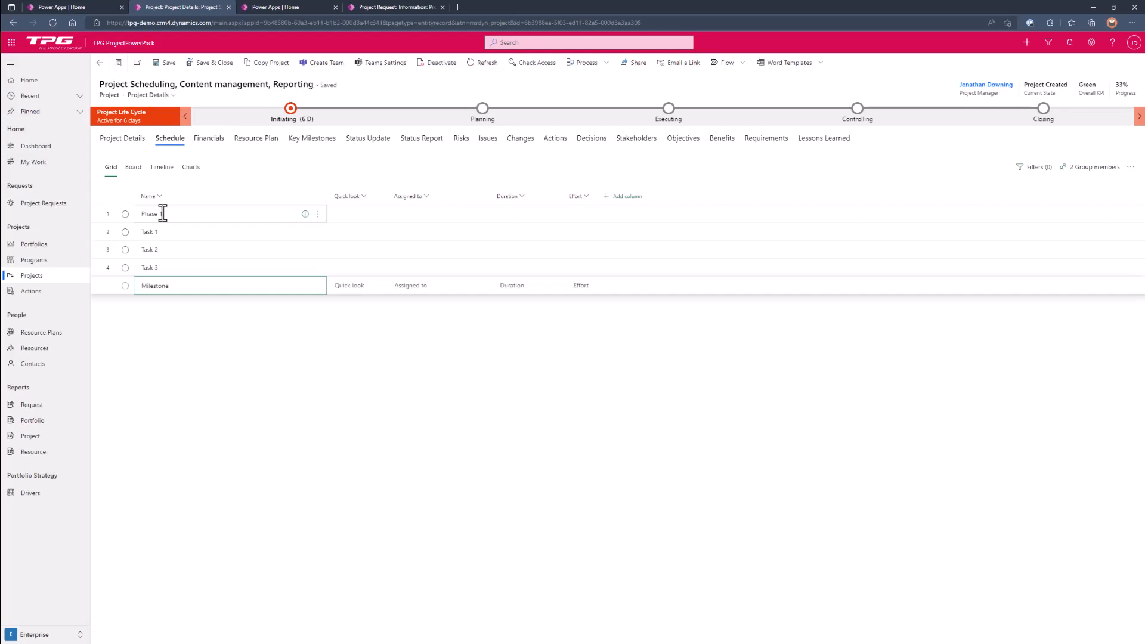
type("1")
key("Return")
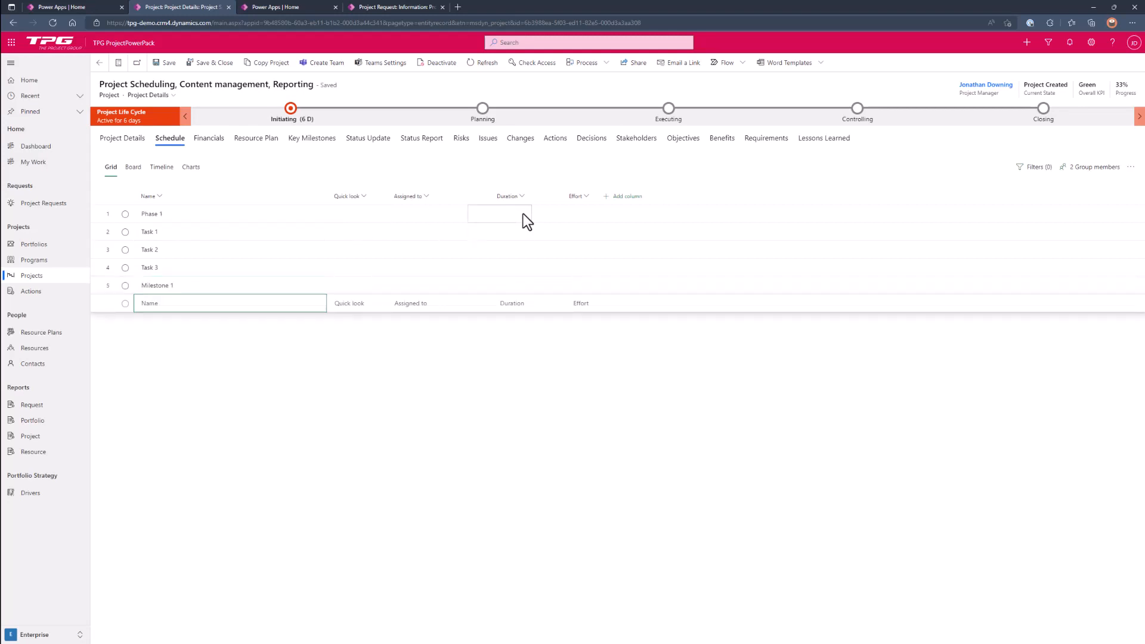
Step: Set the durations of Task 1, Task 2 and Task 3 to 5 days each and Milestone 1 to 0 days
left_click(514, 231)
type("5")
left_click(514, 250)
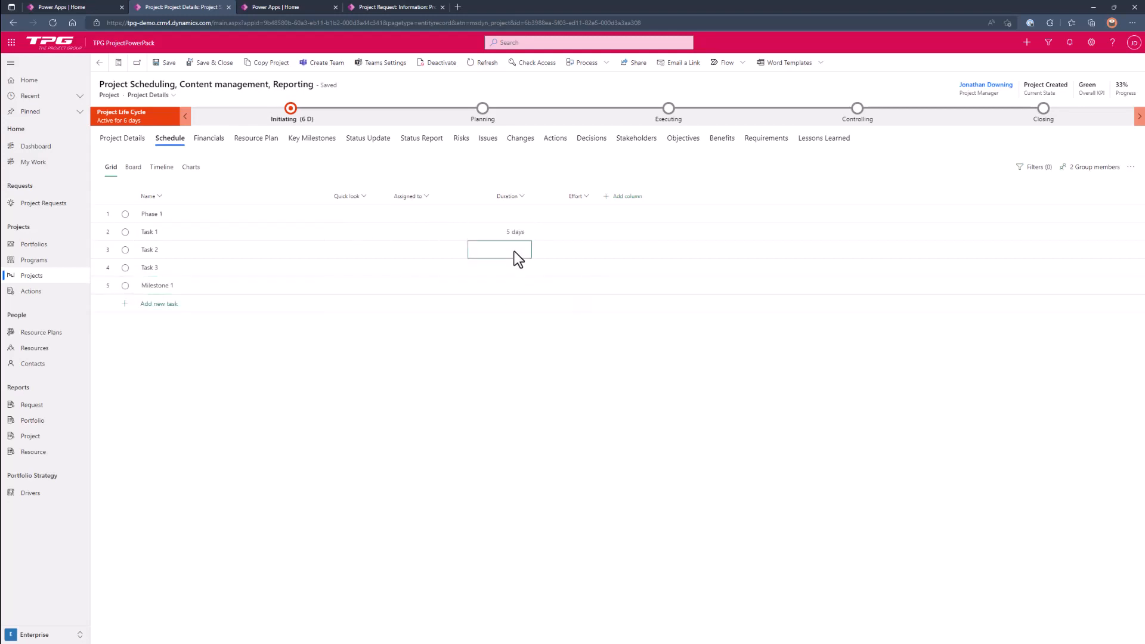
type("5")
left_click(517, 268)
type("5")
left_click(517, 288)
type("0")
key("Return")
Step: Look at the additional columns available for the schedule and the blank form for a new field, without creating one
left_click(616, 198)
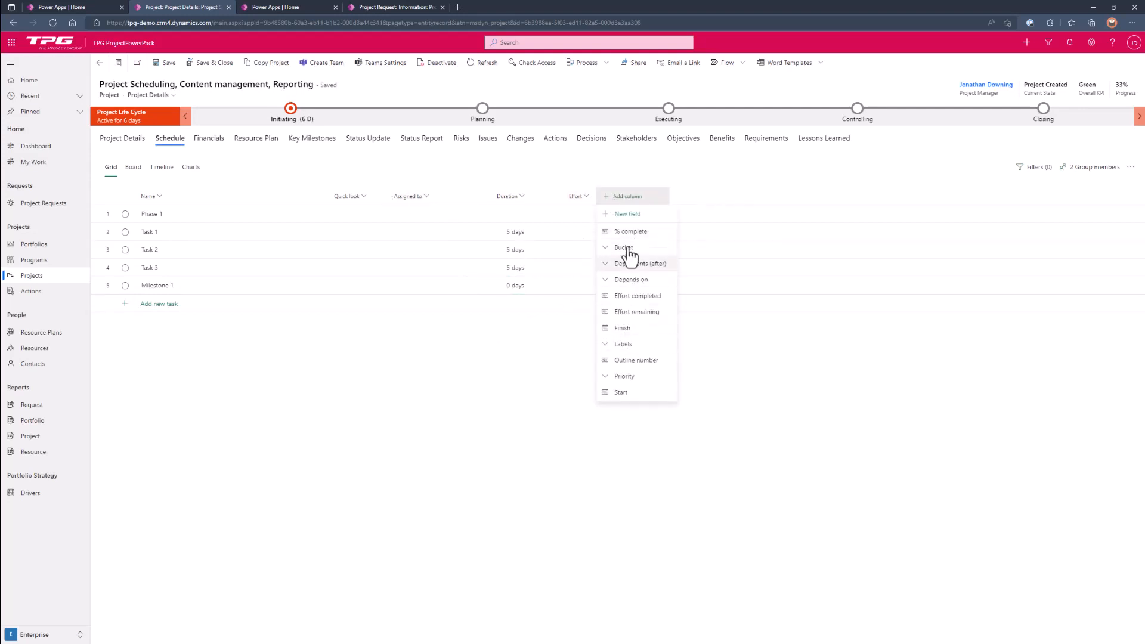
left_click(626, 215)
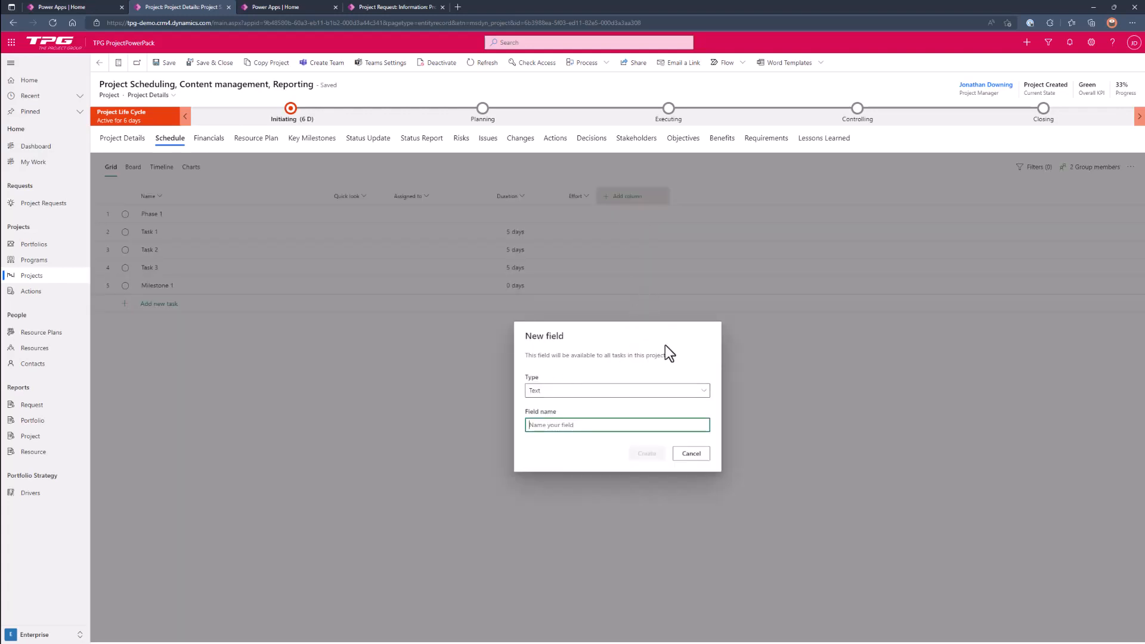
left_click_drag(666, 356, 632, 356)
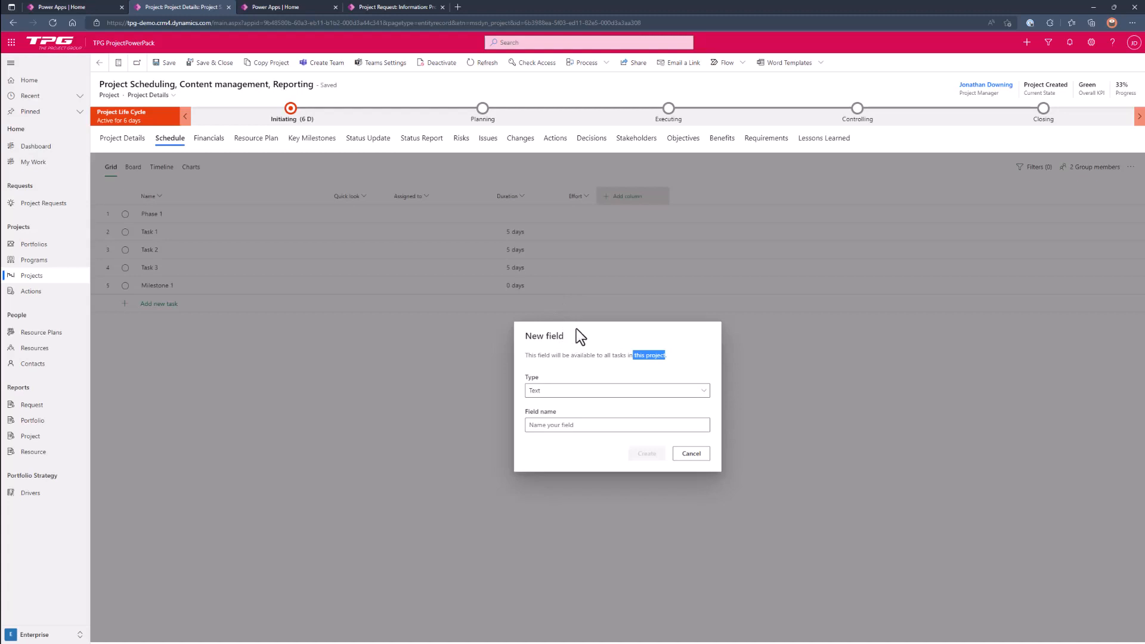
left_click(688, 453)
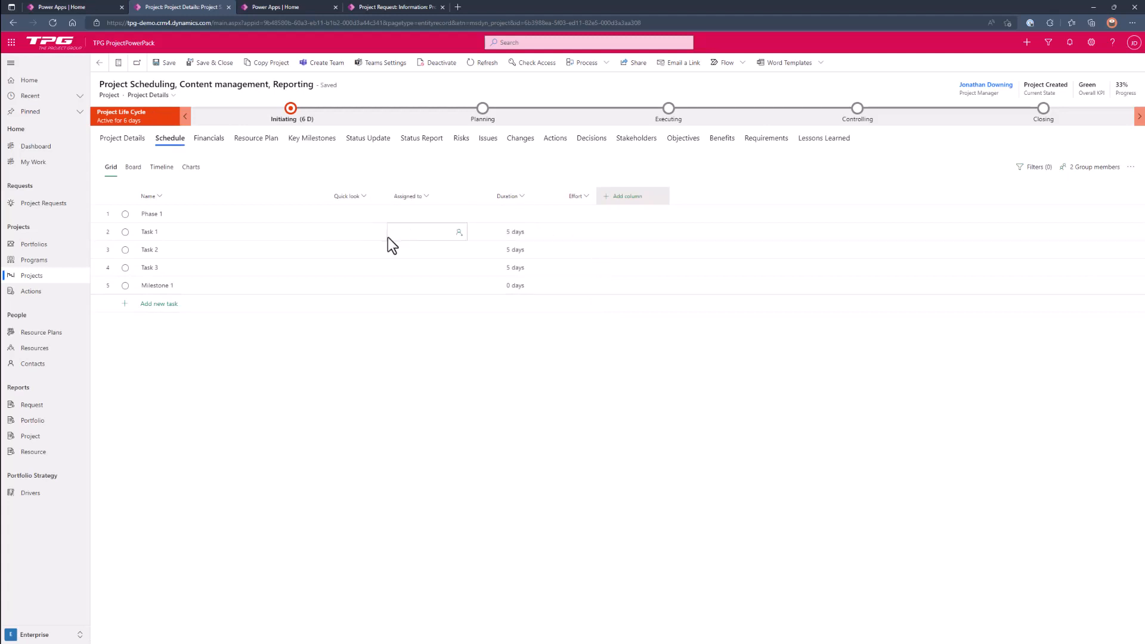
Step: Assign Task 1 to the project manager and Task 2 to the other group member, and view the project's group members
left_click(457, 239)
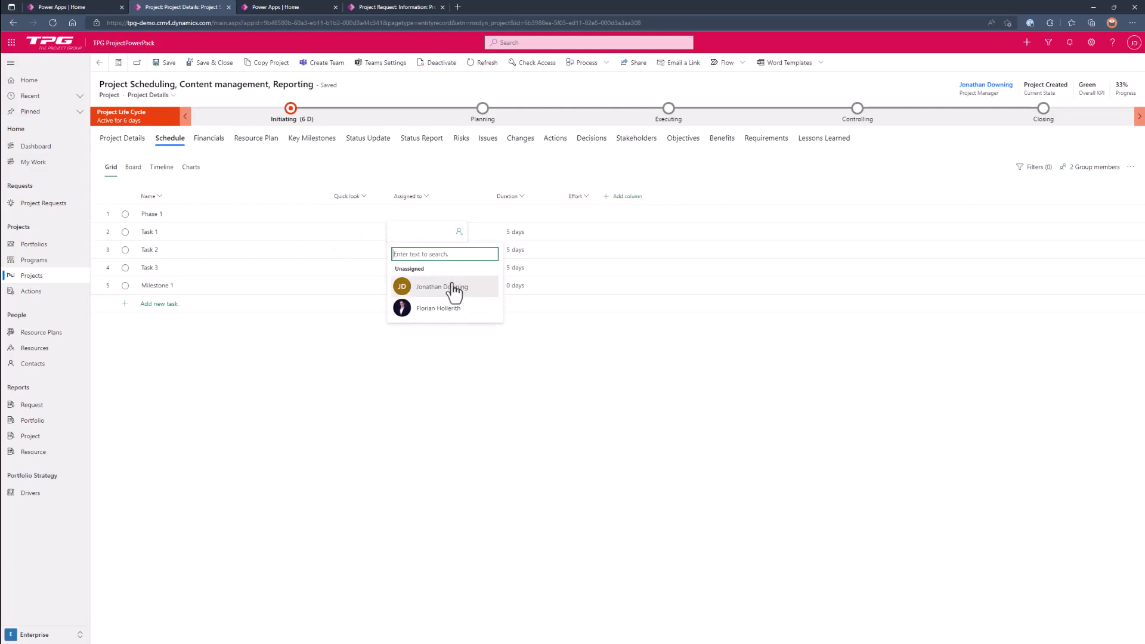
left_click(456, 288)
left_click(458, 254)
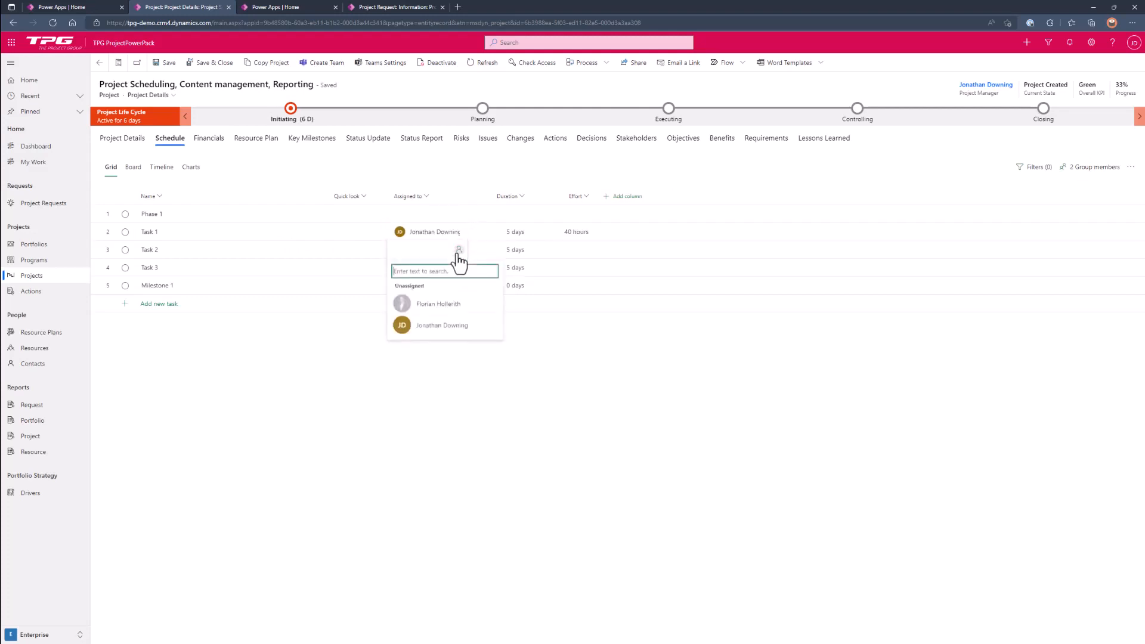
left_click(450, 307)
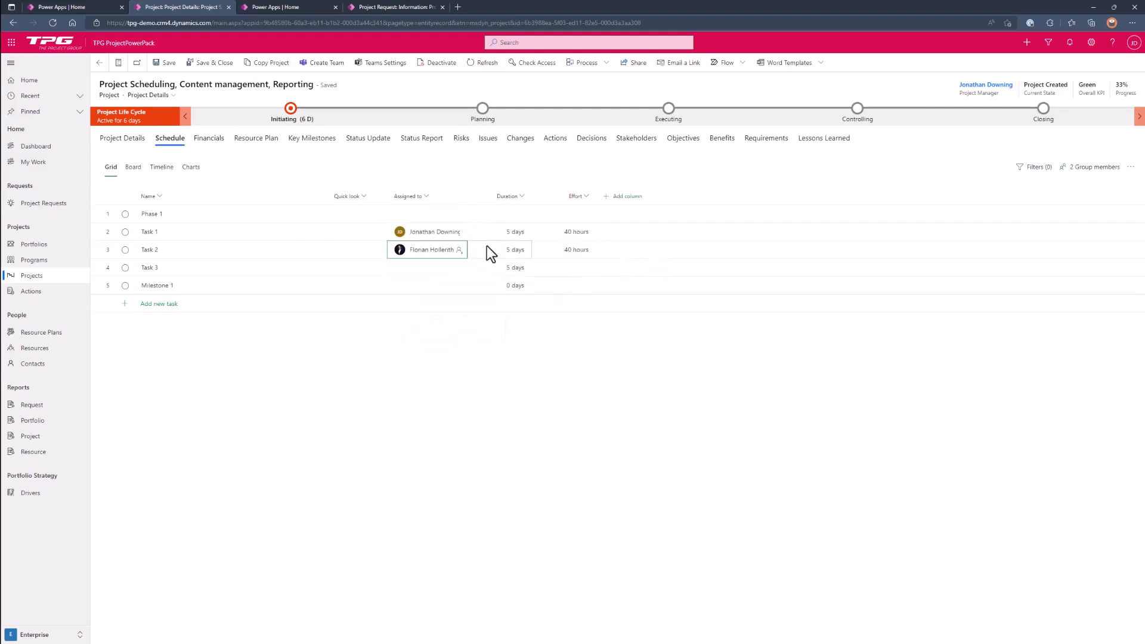
left_click(1087, 173)
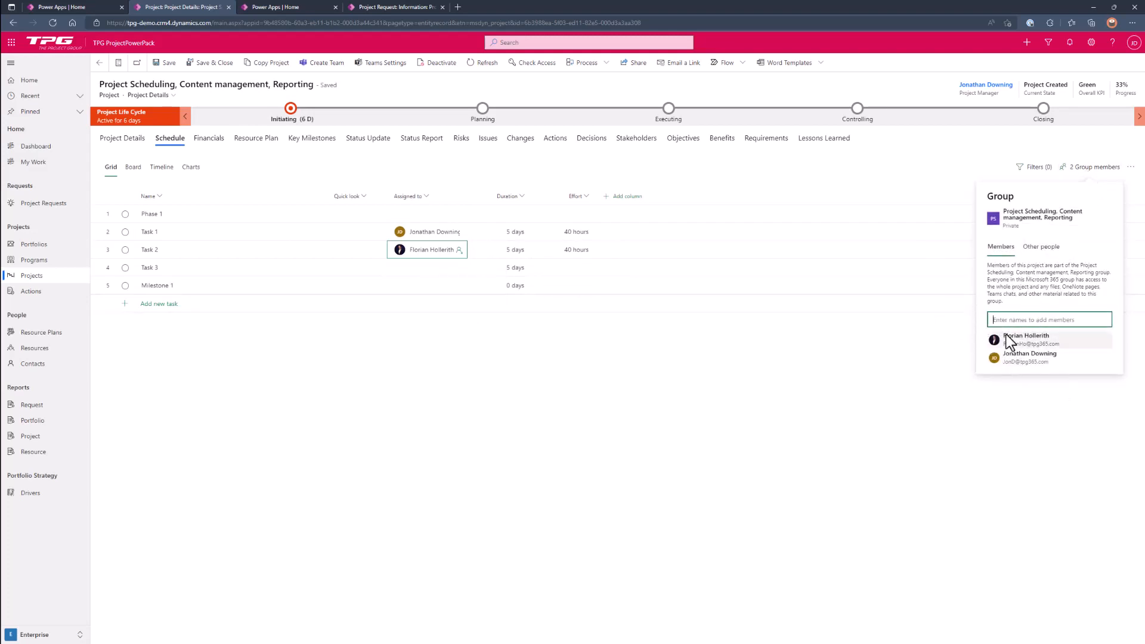
left_click(736, 339)
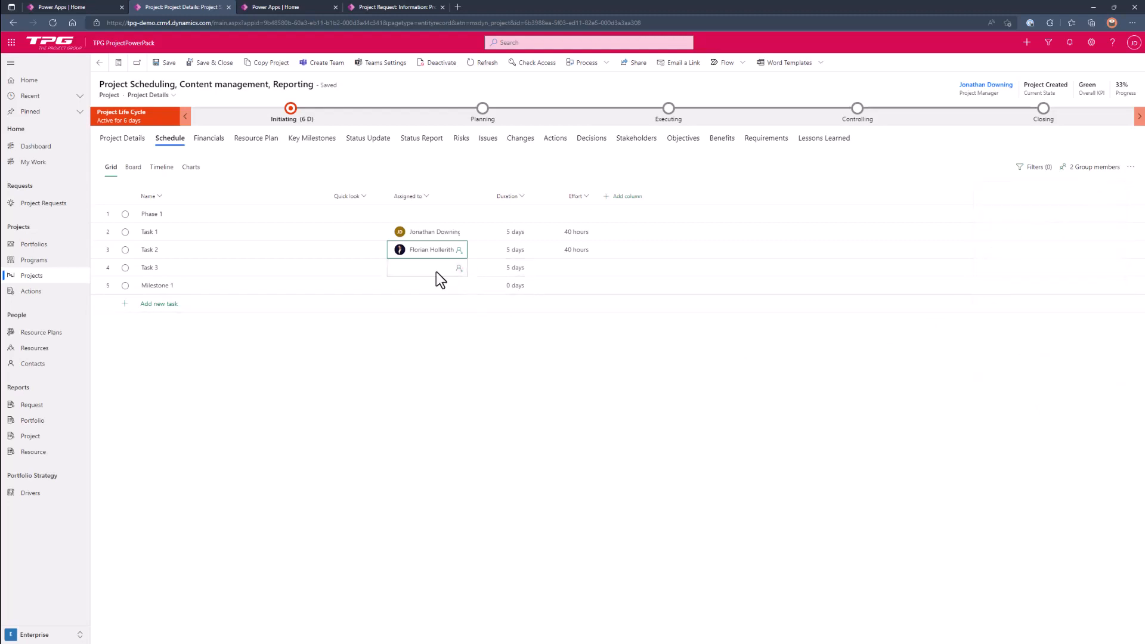
Step: Make Task 1, Task 2 and Task 3 subtasks of Phase 1
left_click_drag(234, 233, 234, 261)
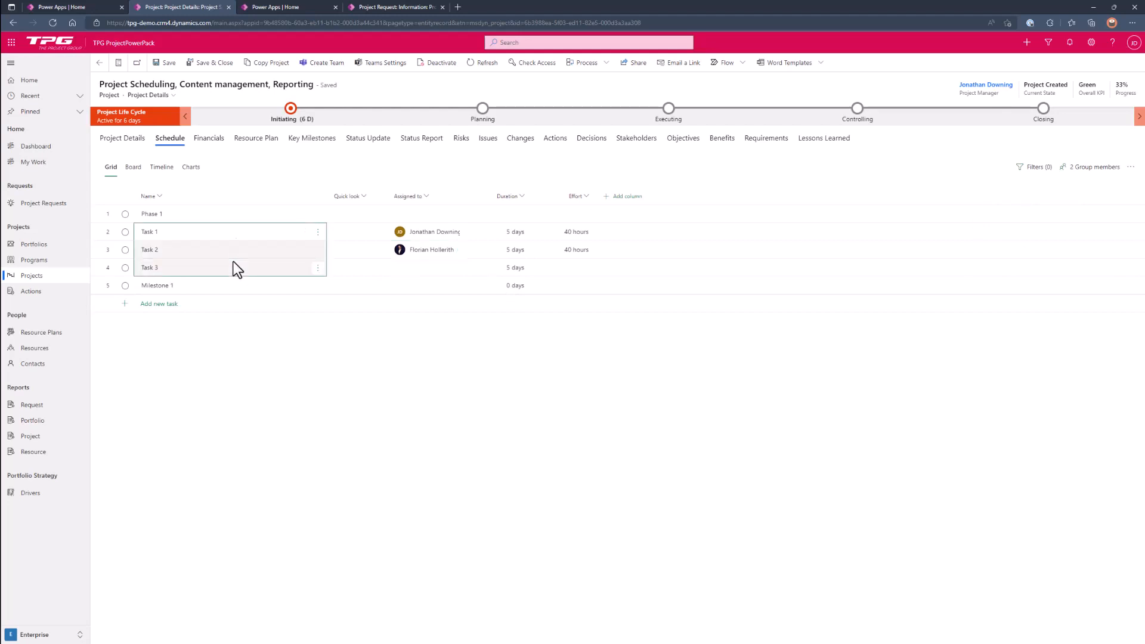
left_click(317, 232)
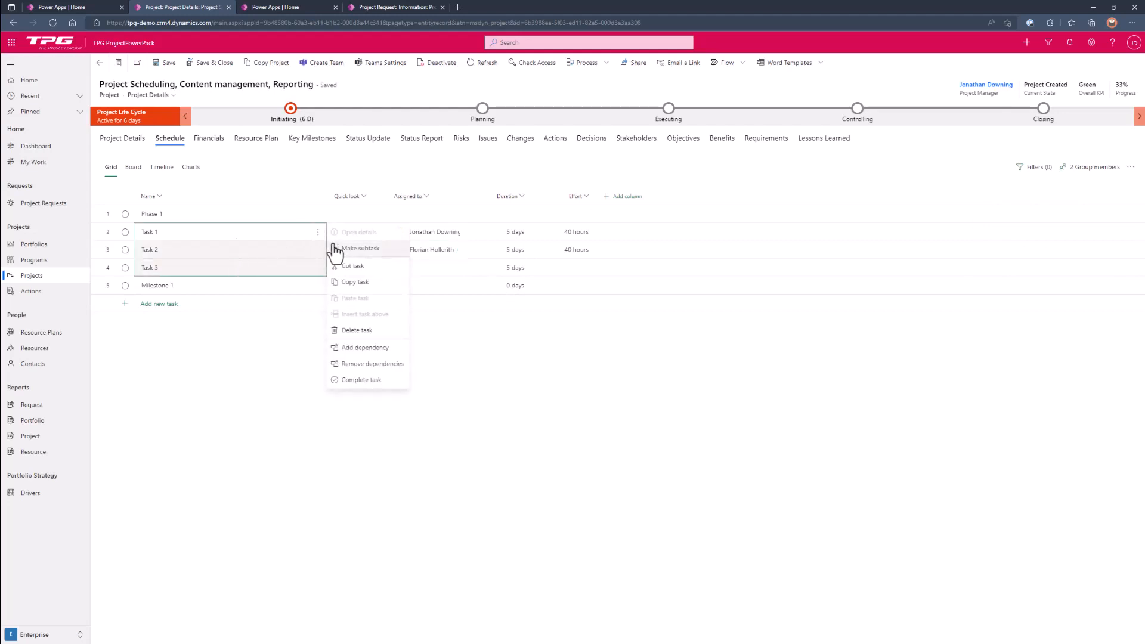
left_click(335, 250)
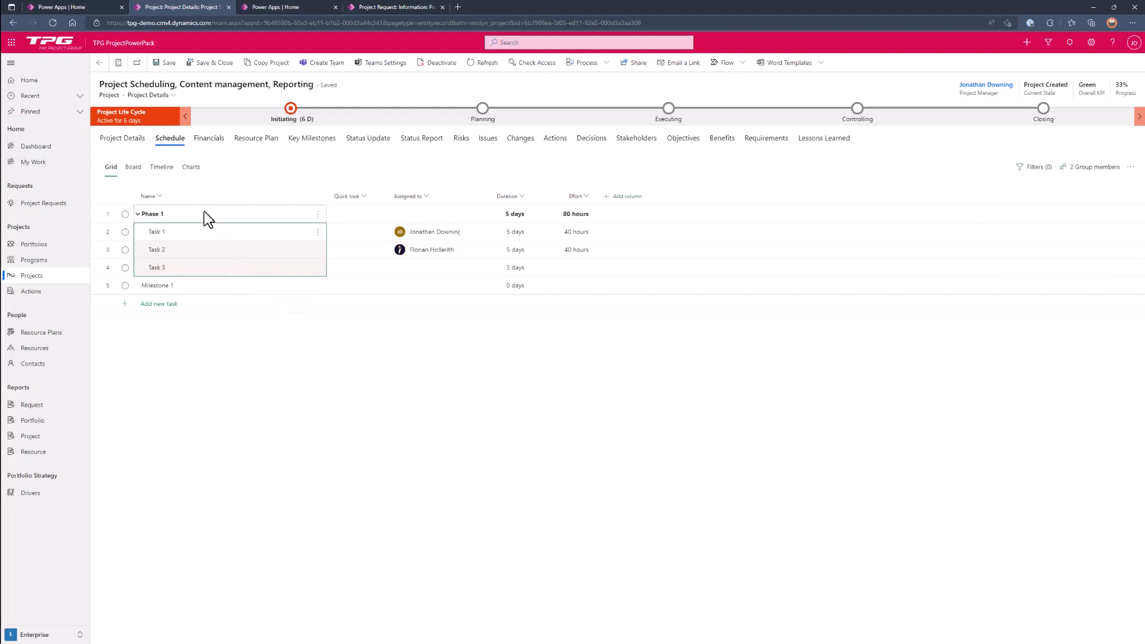
Step: Link Task 1, Task 2, Task 3 and Milestone 1 in sequence with dependencies on the schedule's timeline
left_click(167, 172)
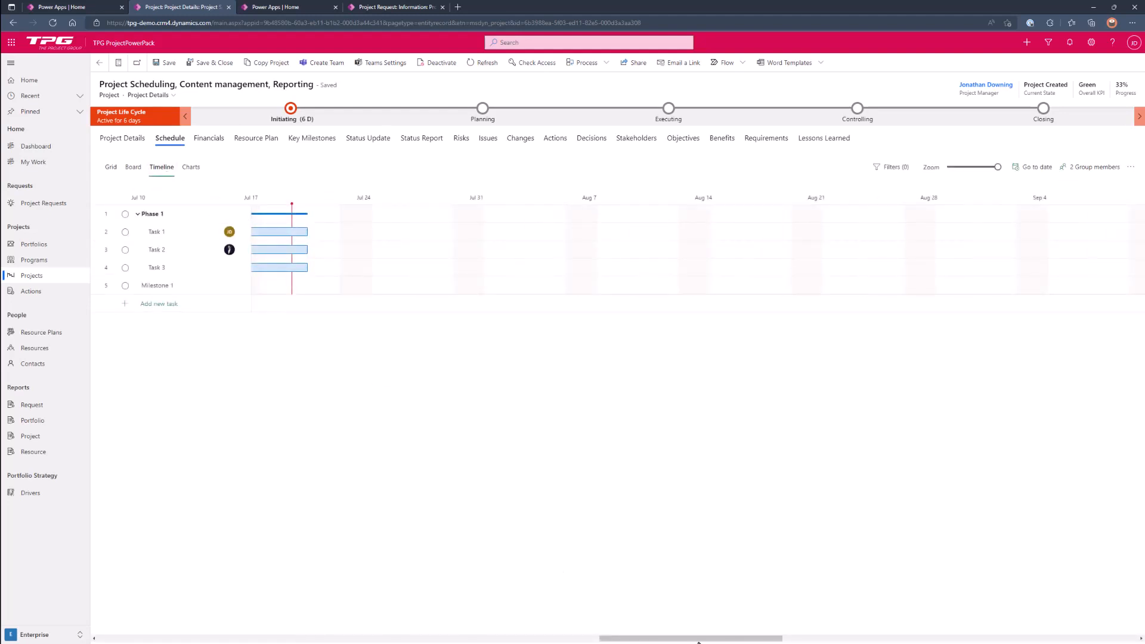
left_click_drag(699, 642, 636, 641)
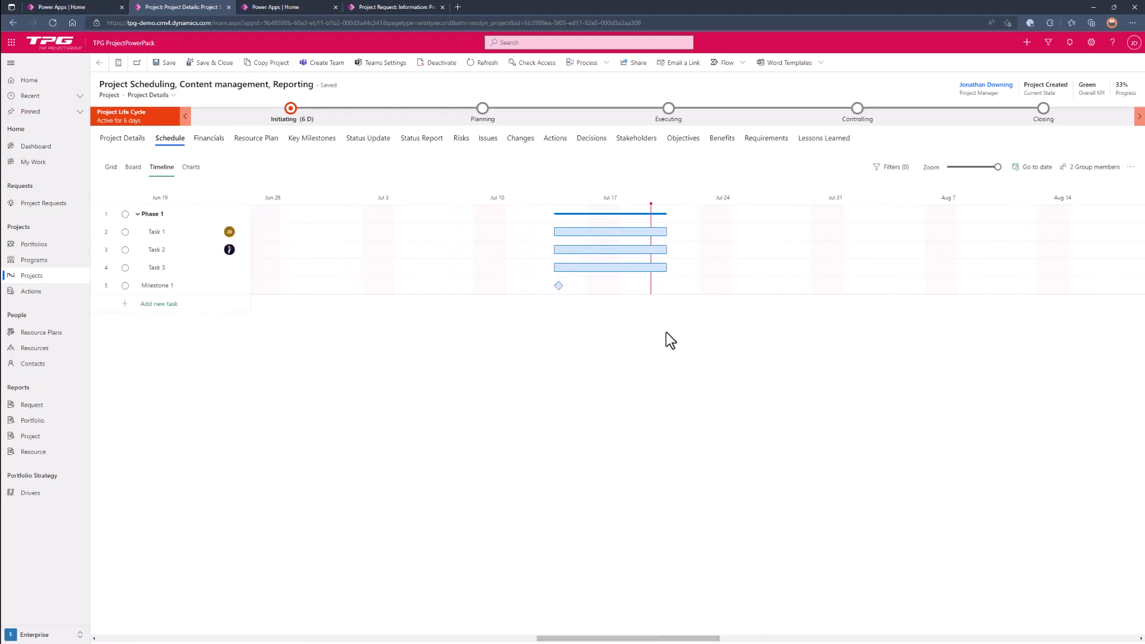
mouse_move(656, 233)
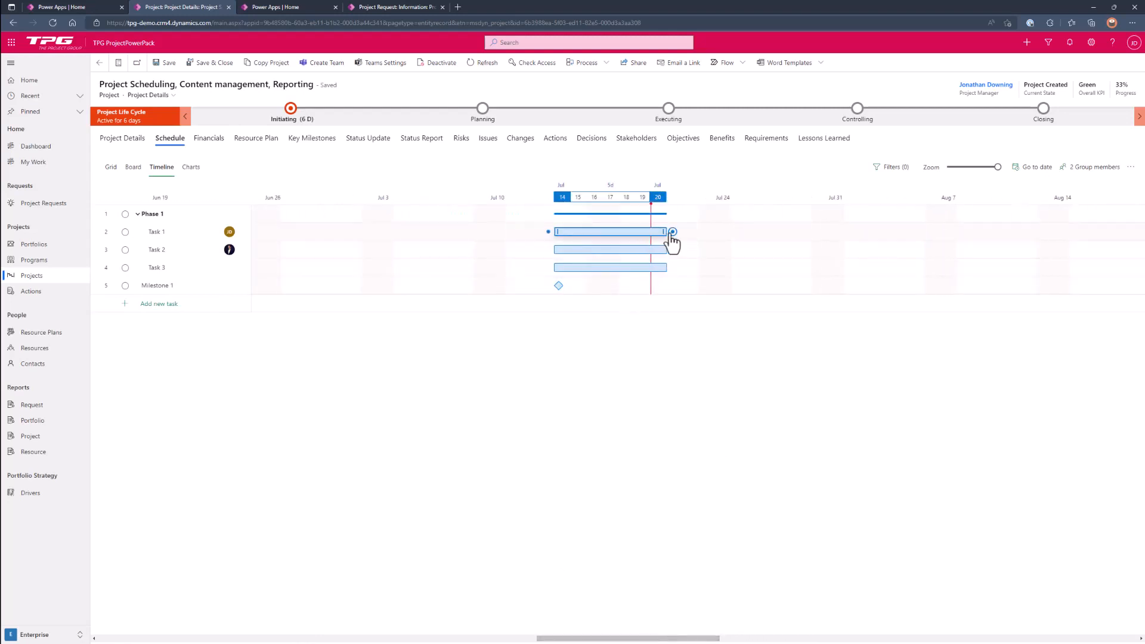
left_click_drag(672, 232, 563, 243)
left_click_drag(567, 251, 690, 253)
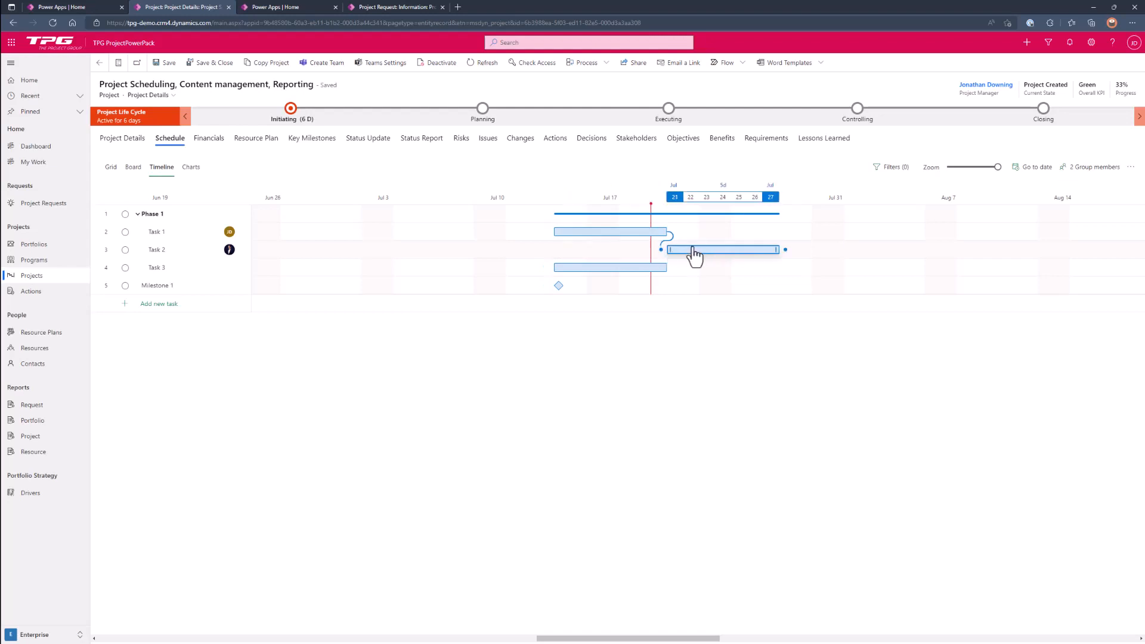
left_click_drag(785, 251, 896, 263)
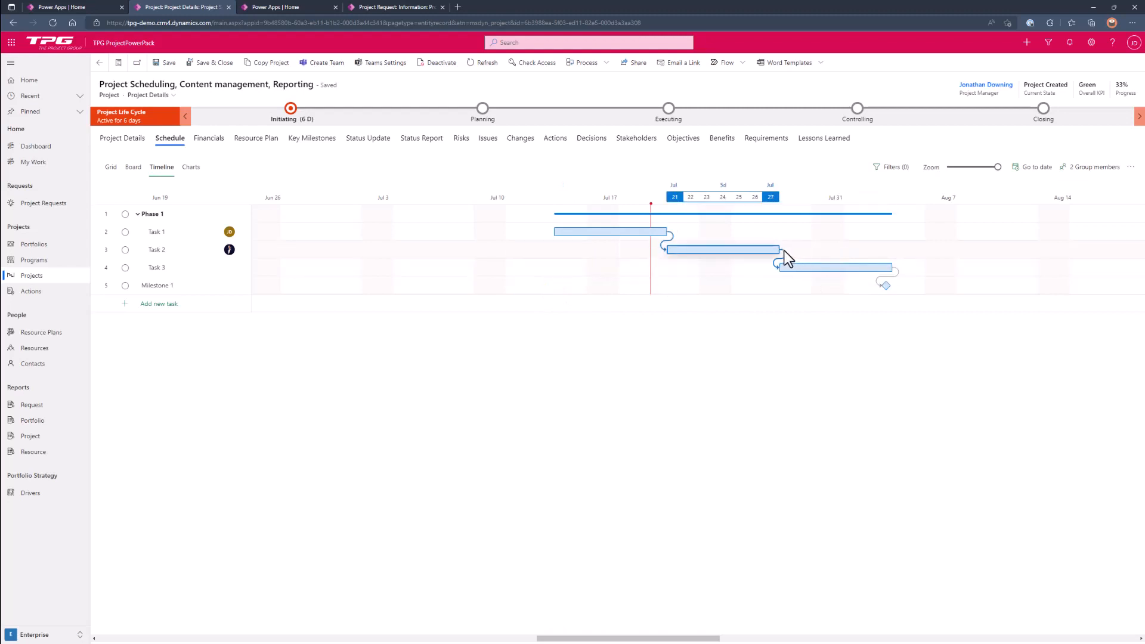
Step: Extend Task 2 on the timeline to finish about August 2, and move Task 3 to finish about August 15
left_click_drag(780, 249, 875, 248)
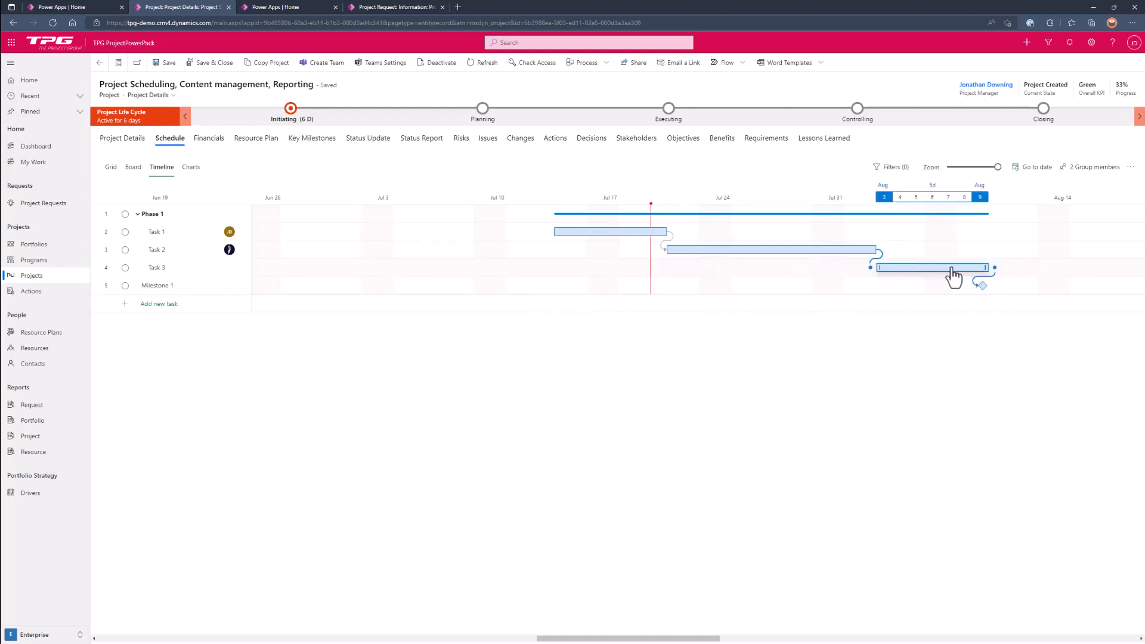
left_click_drag(953, 267, 1048, 263)
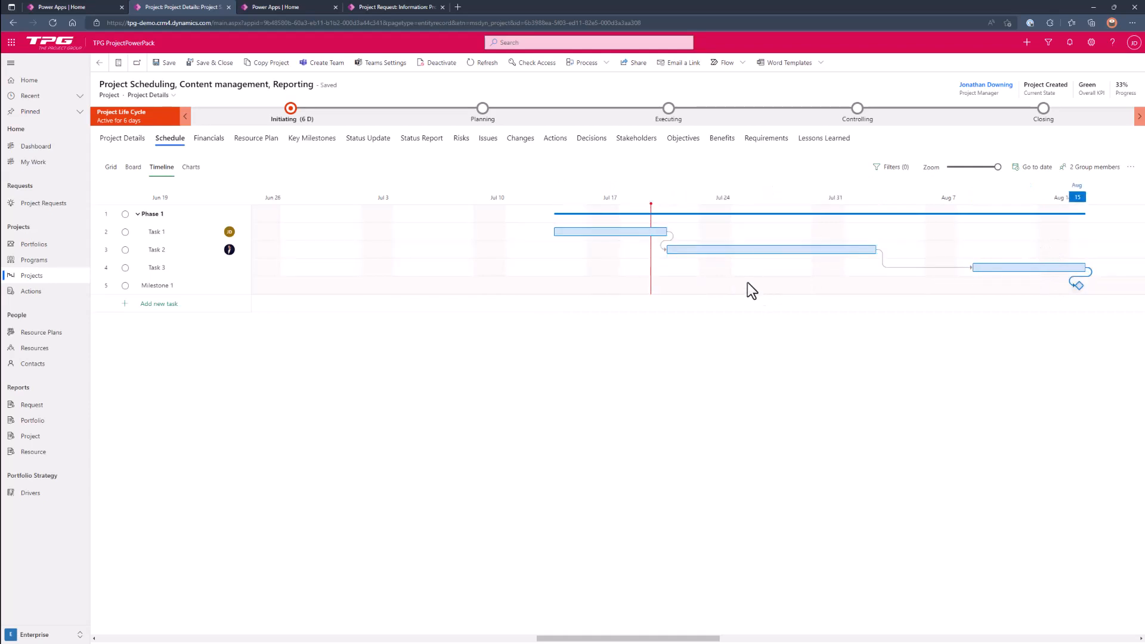
Step: Add Task 4 below Milestone 1 in the schedule and open its details
left_click(170, 305)
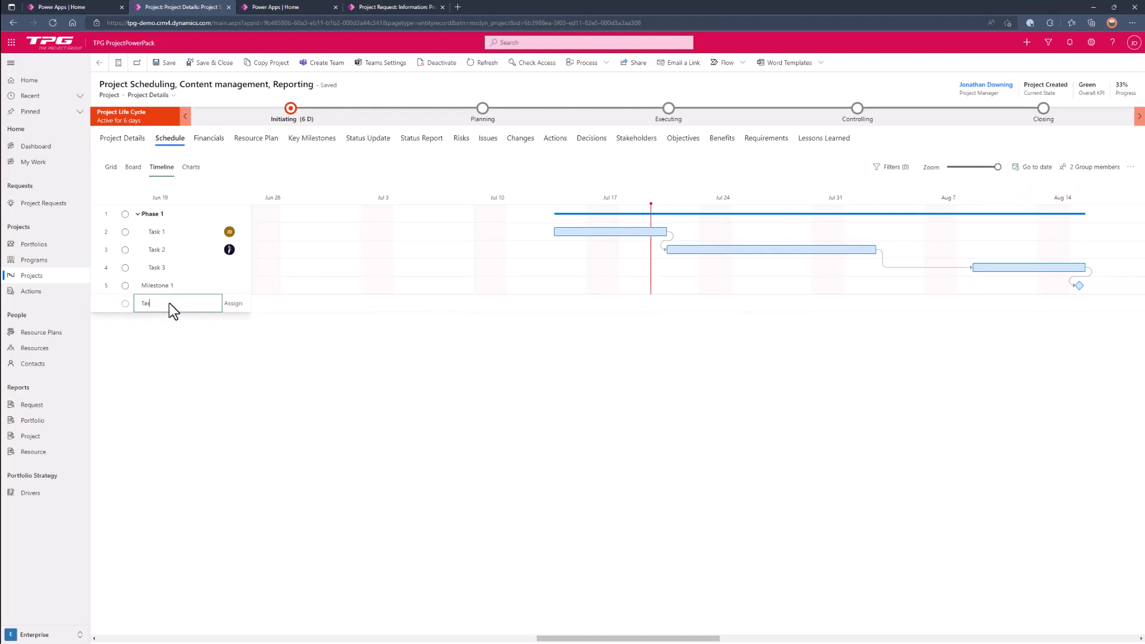
type("Task 4")
key("Return")
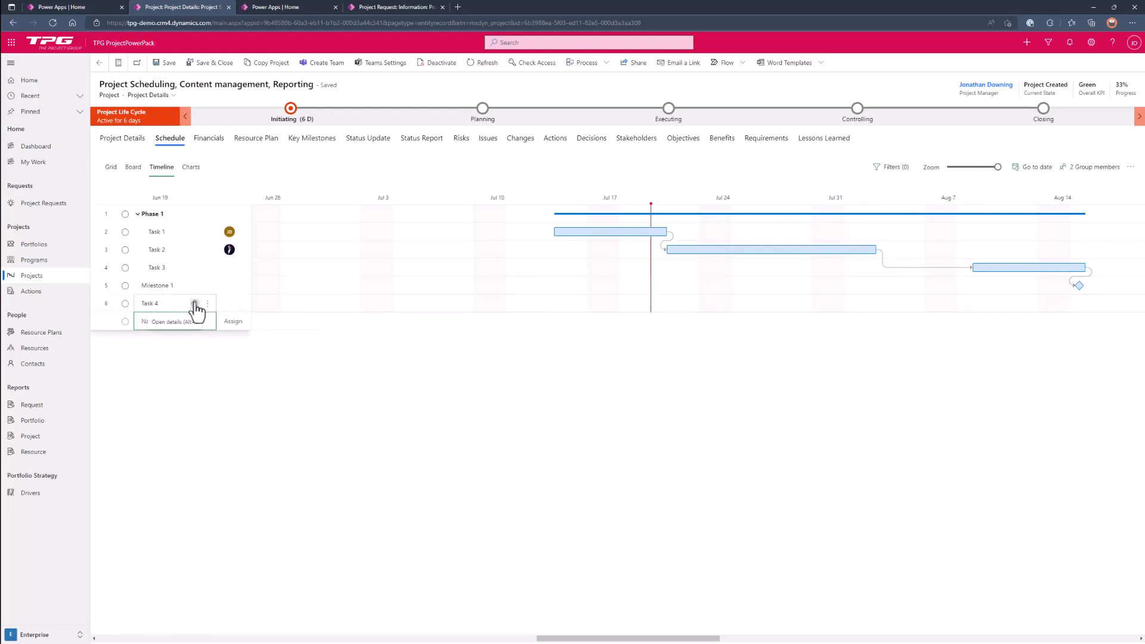
left_click(195, 303)
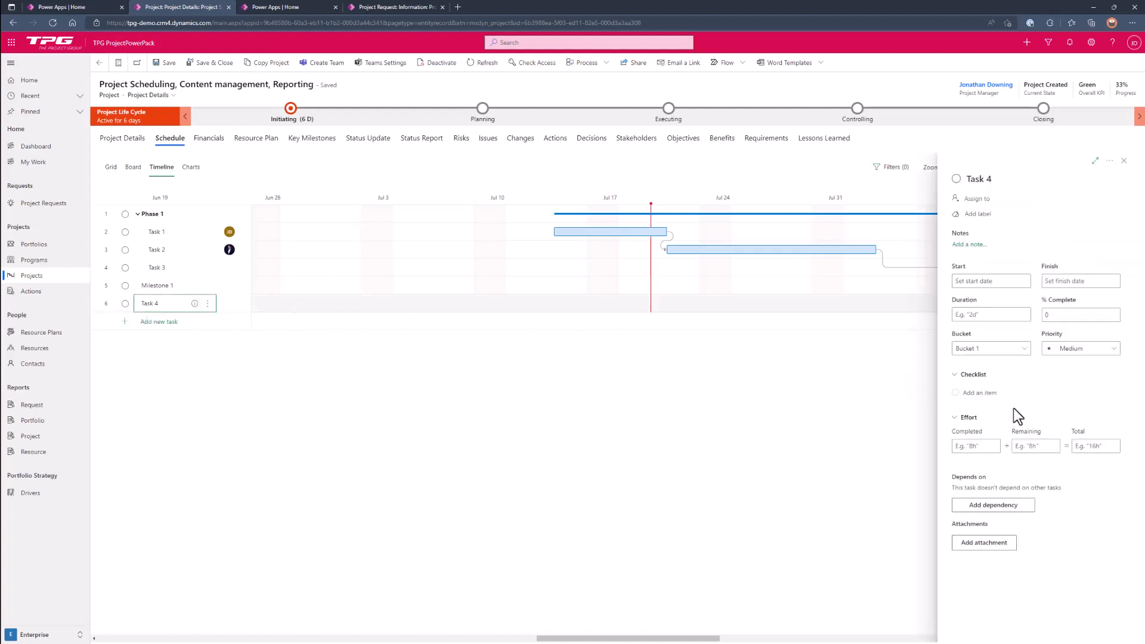
Step: Set Task 4's duration to 2 days and link it as a successor of Task 1 on the timeline
left_click(963, 312)
type("2 days")
key("Return")
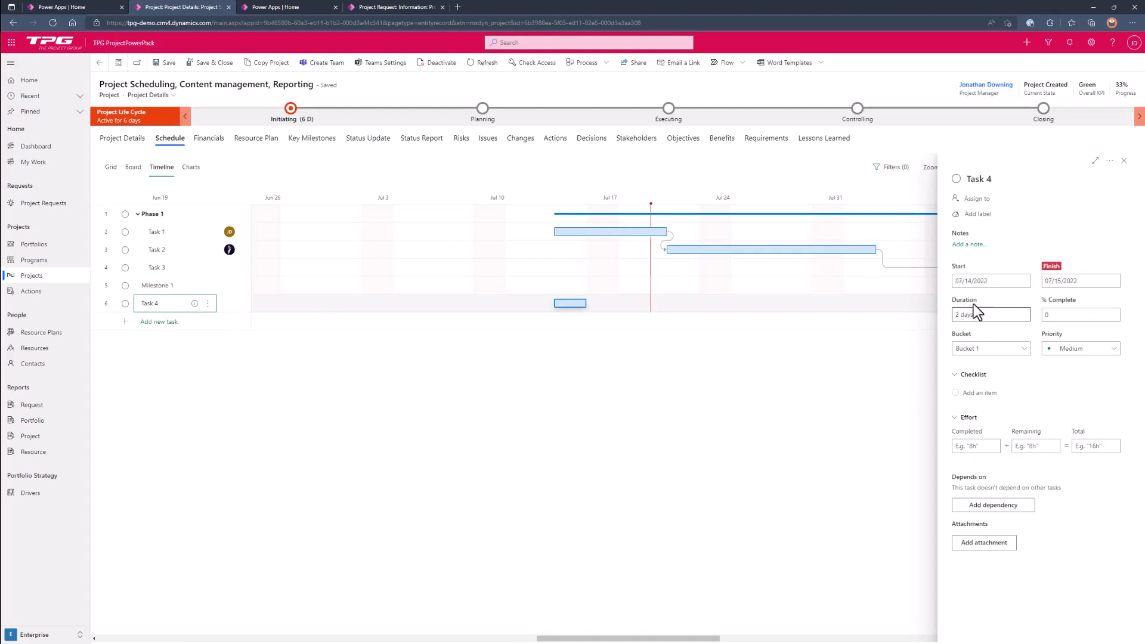
left_click(1123, 162)
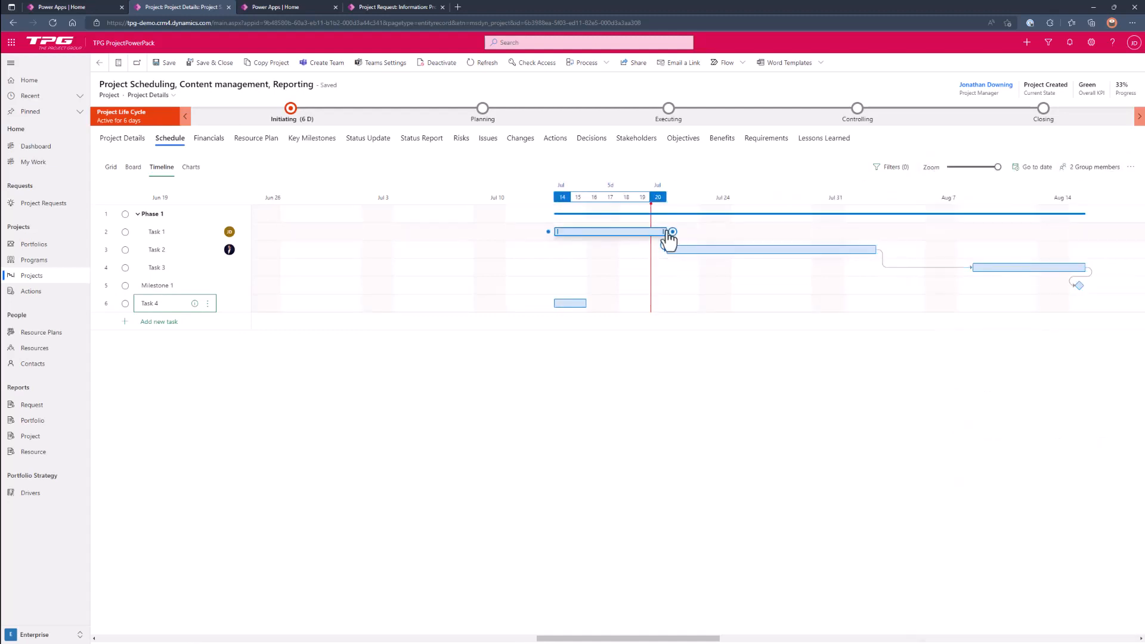
left_click_drag(673, 233, 546, 303)
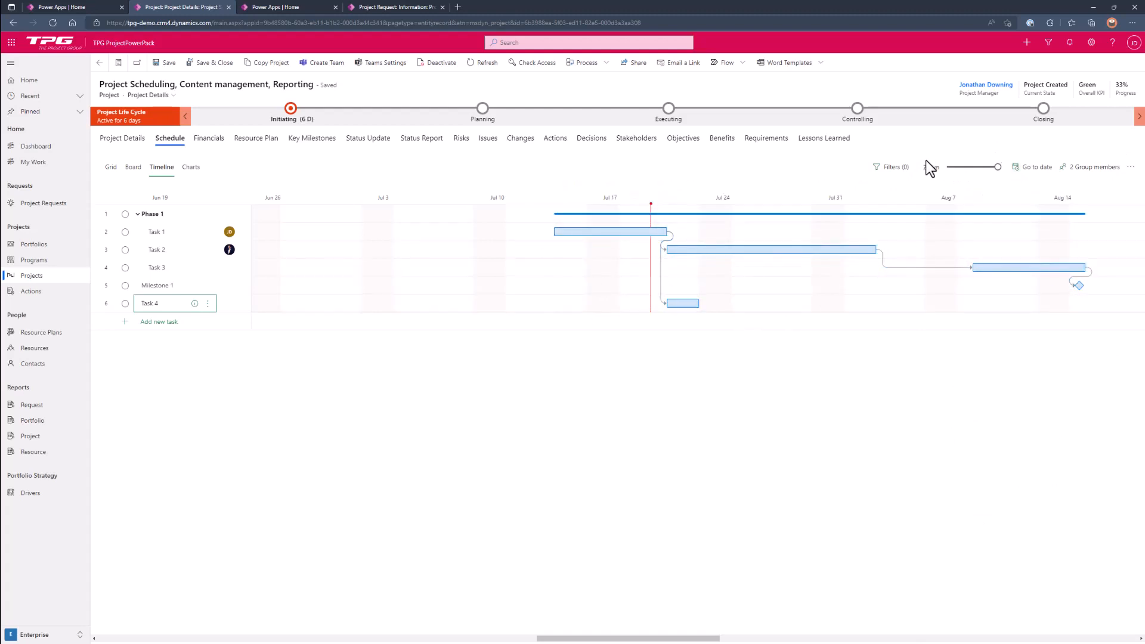
Step: Show the critical path on the timeline and move Task 3 earlier so that it directly follows Task 2
left_click(896, 168)
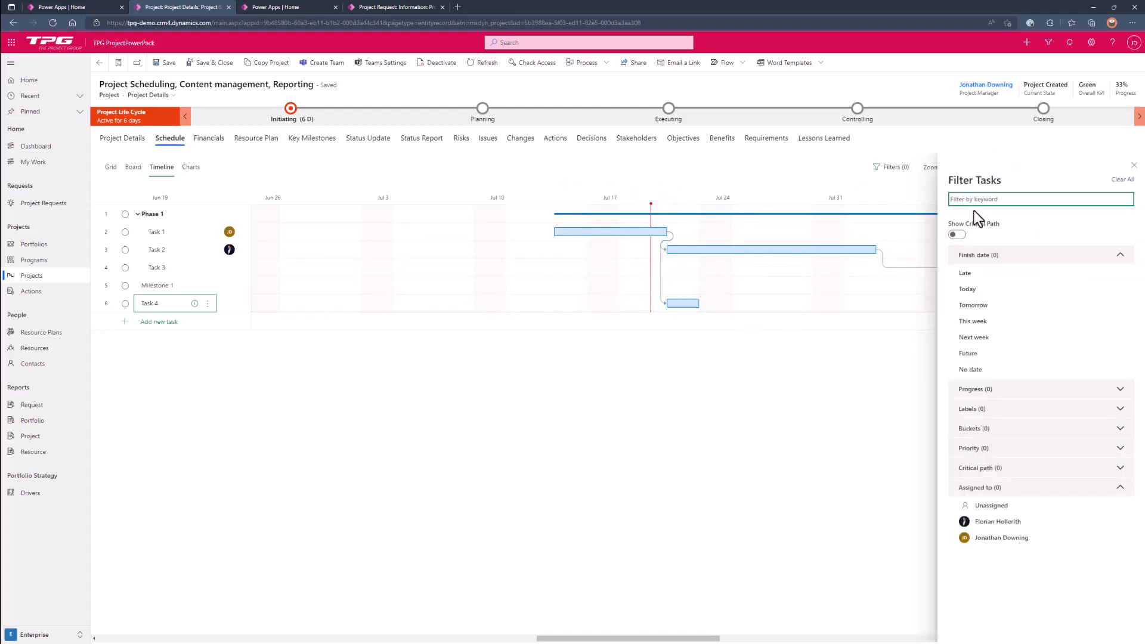
left_click(954, 235)
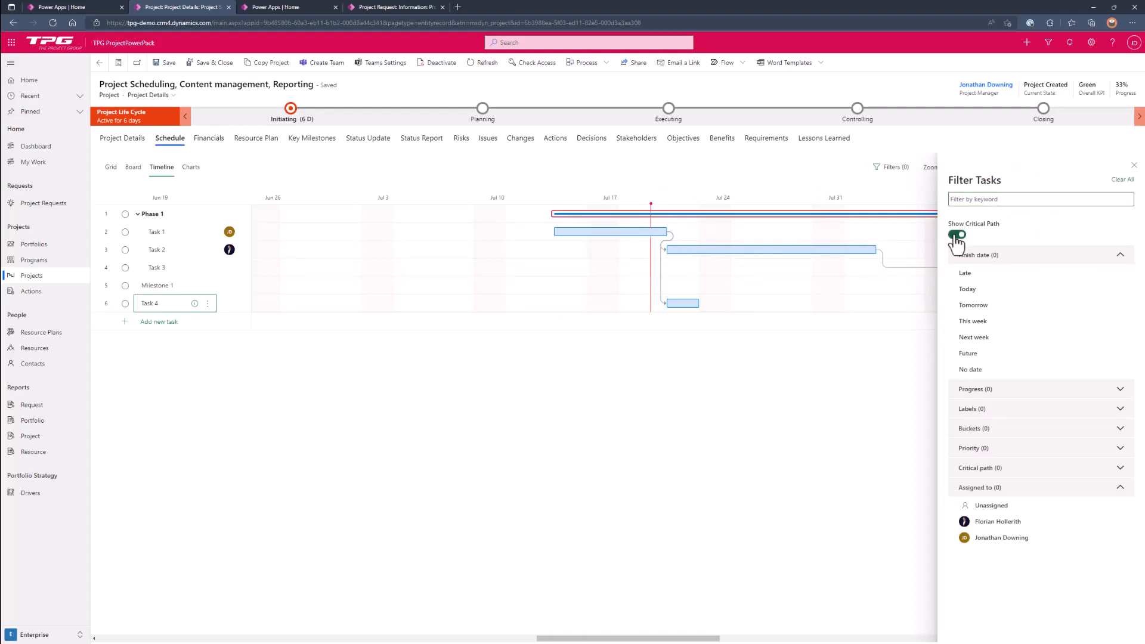
left_click(1134, 166)
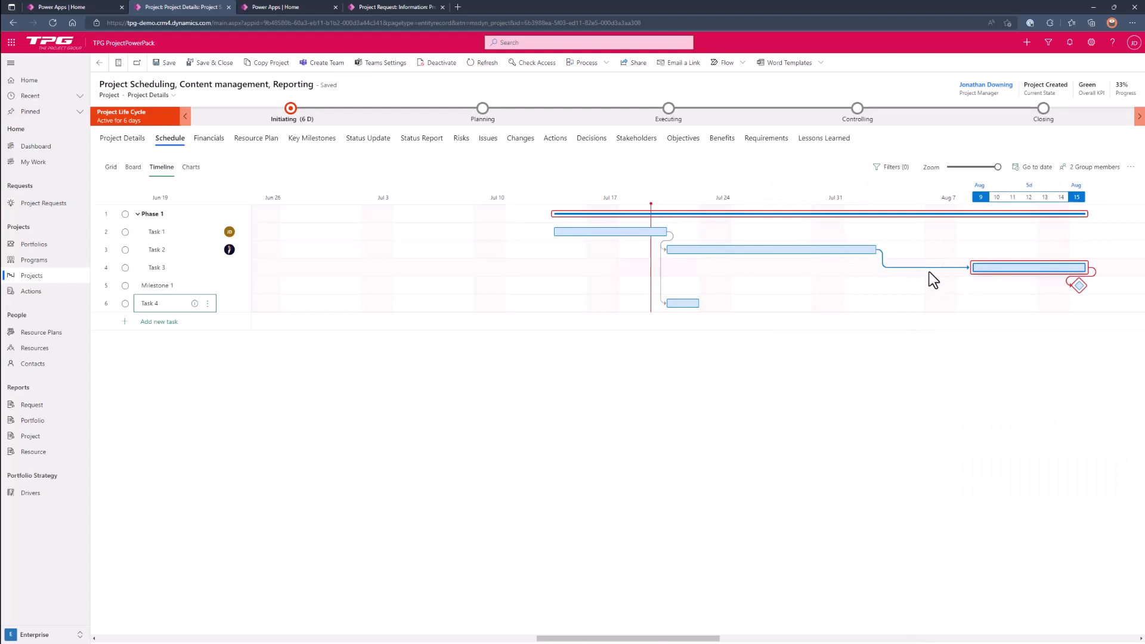
left_click_drag(996, 269, 906, 274)
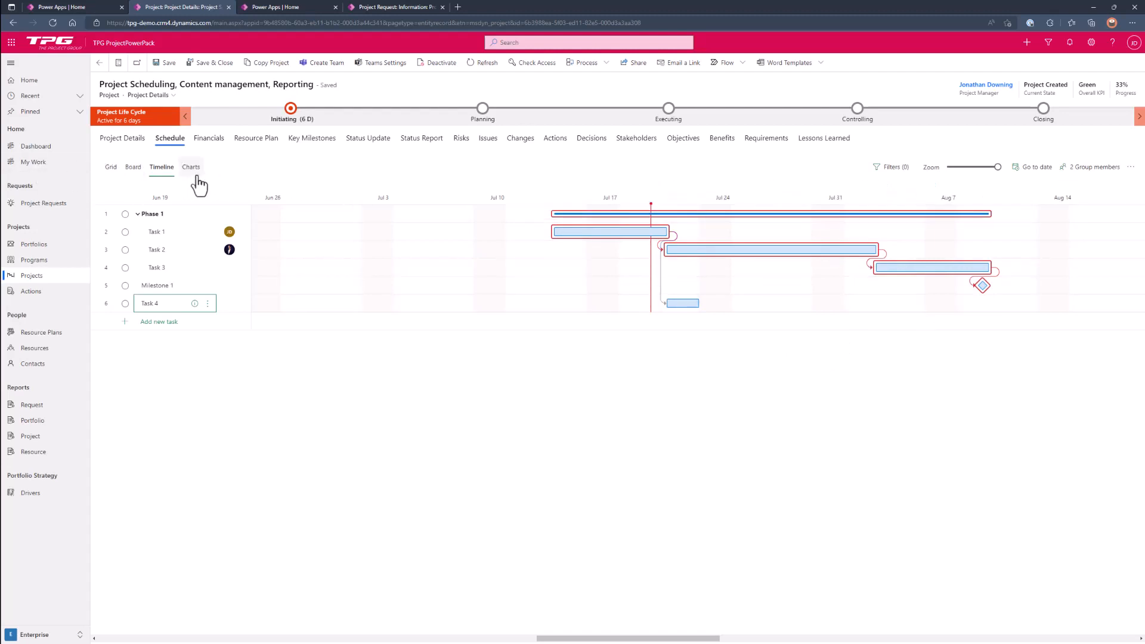
Step: Add a bucket named Bucket 2 to the schedule's board and move Task 4 into it
left_click(128, 173)
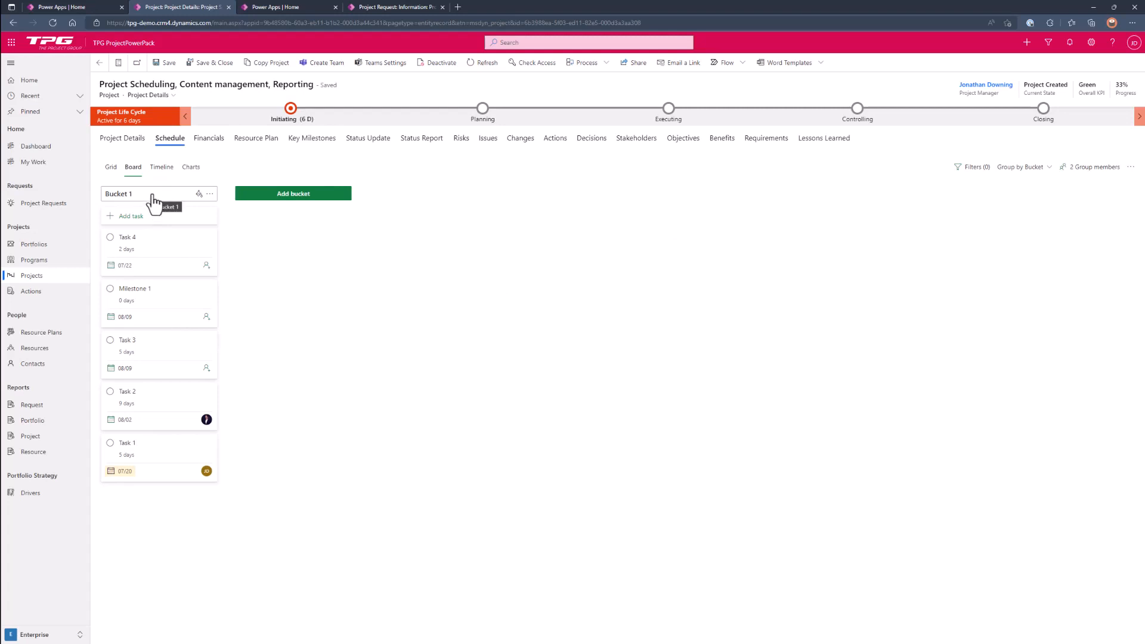
left_click(275, 197)
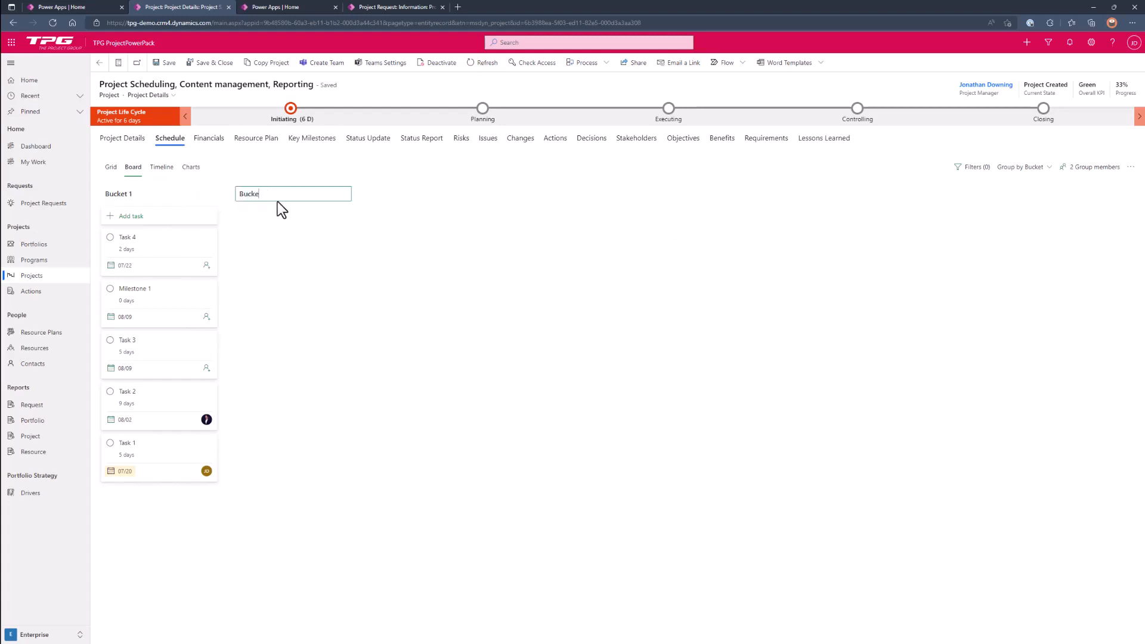
type("Bucket 2")
key("Return")
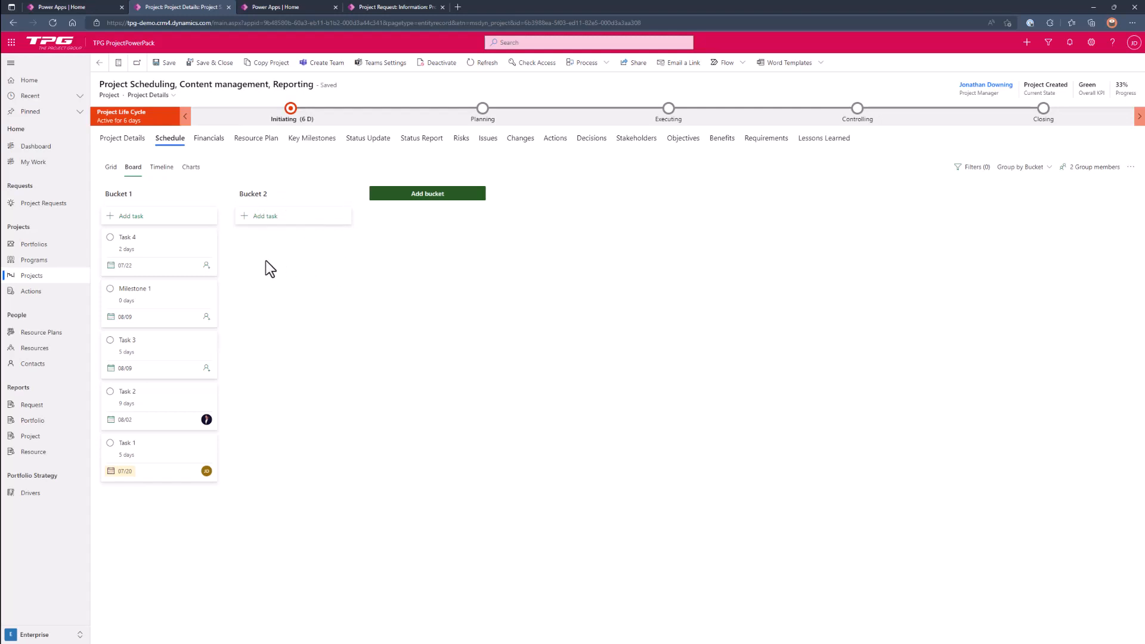
left_click_drag(158, 256, 308, 268)
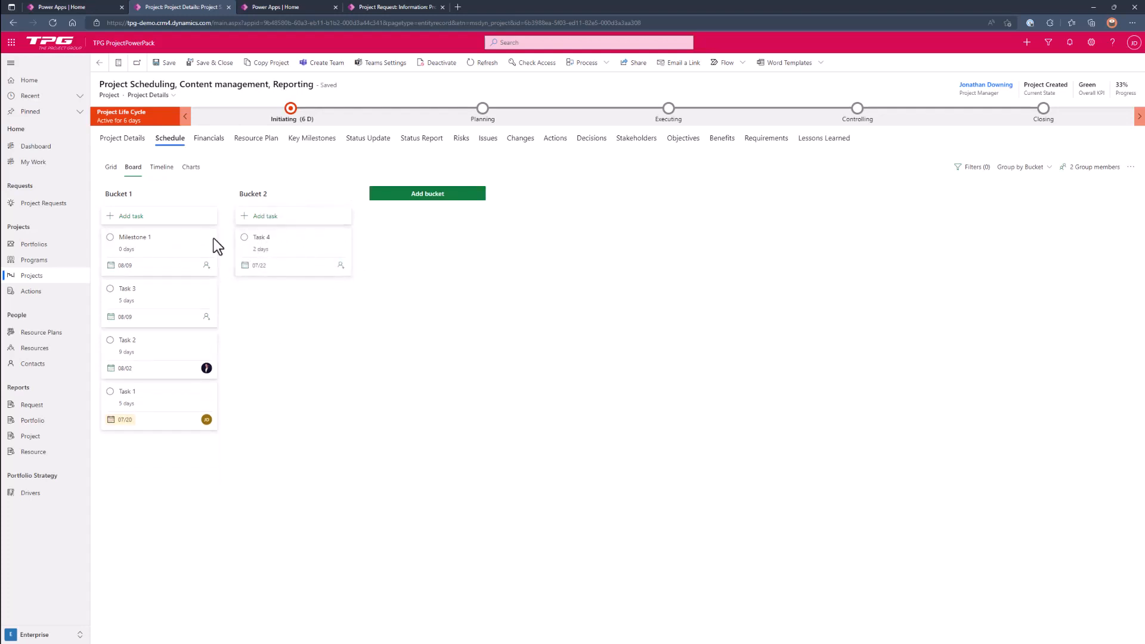
Step: Group the board by Assigned to, give Task 4 and Task 3 to Task 2's assignee, and check the assignments in the grid
left_click(1041, 170)
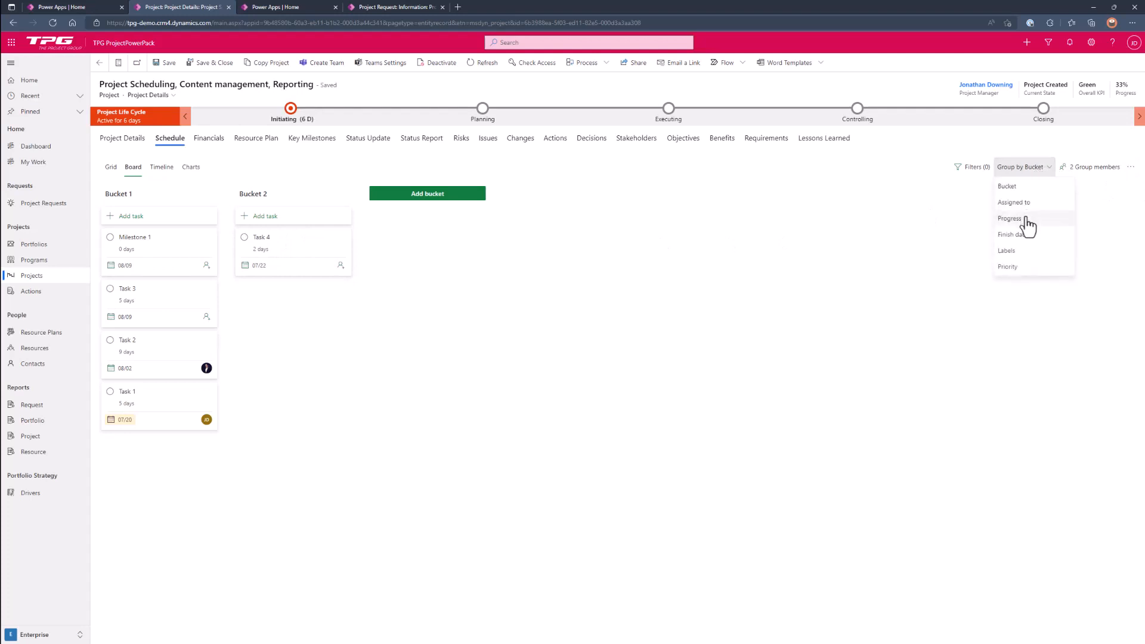
left_click(1017, 203)
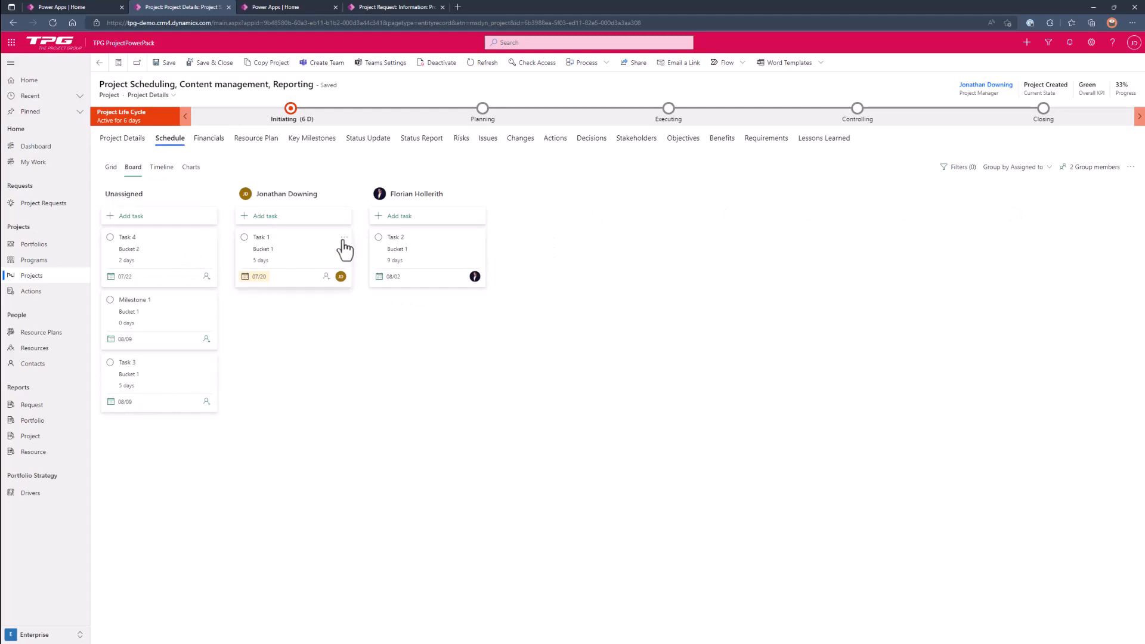
left_click_drag(148, 246, 395, 312)
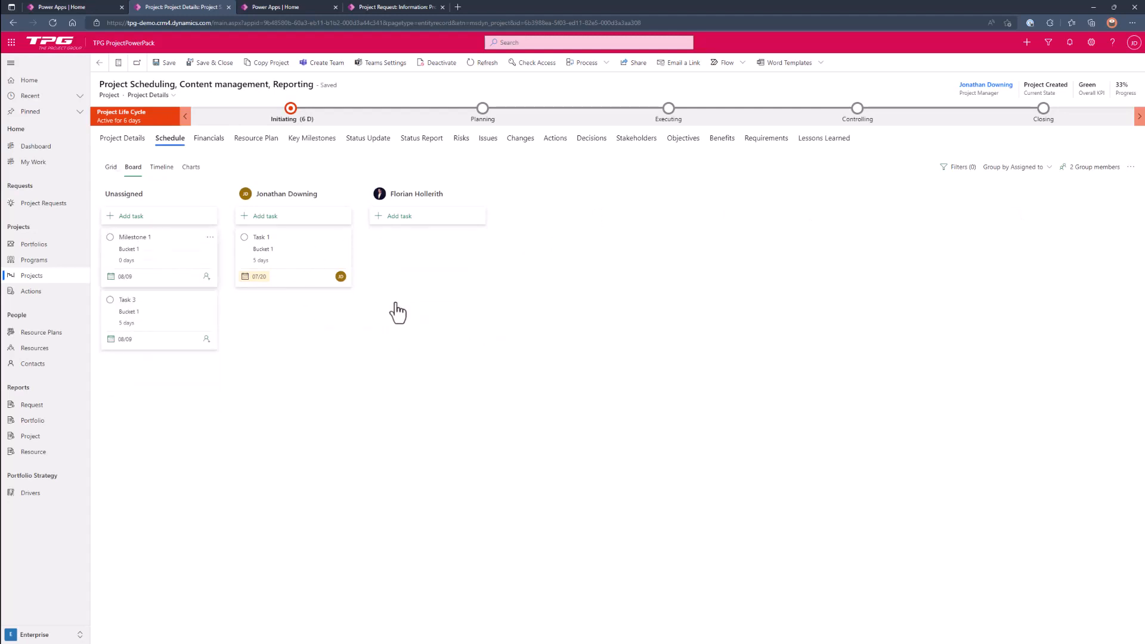
left_click_drag(163, 296, 412, 378)
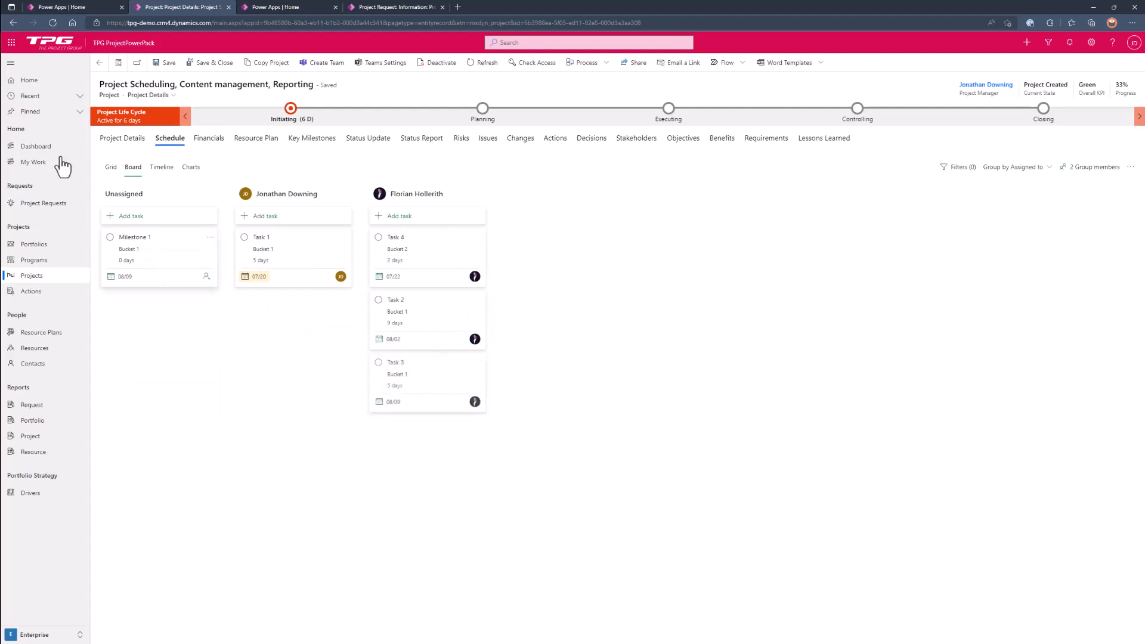
left_click(112, 168)
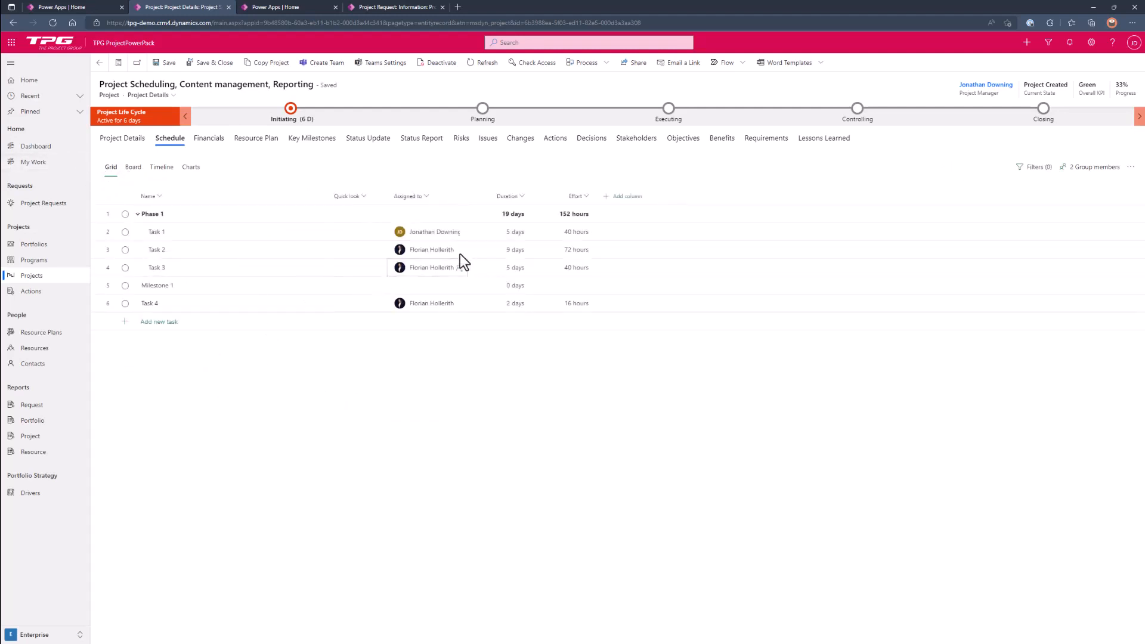
Step: Group the board by Progress, then set Task 2 to In progress and Task 1 to Completed
left_click(136, 173)
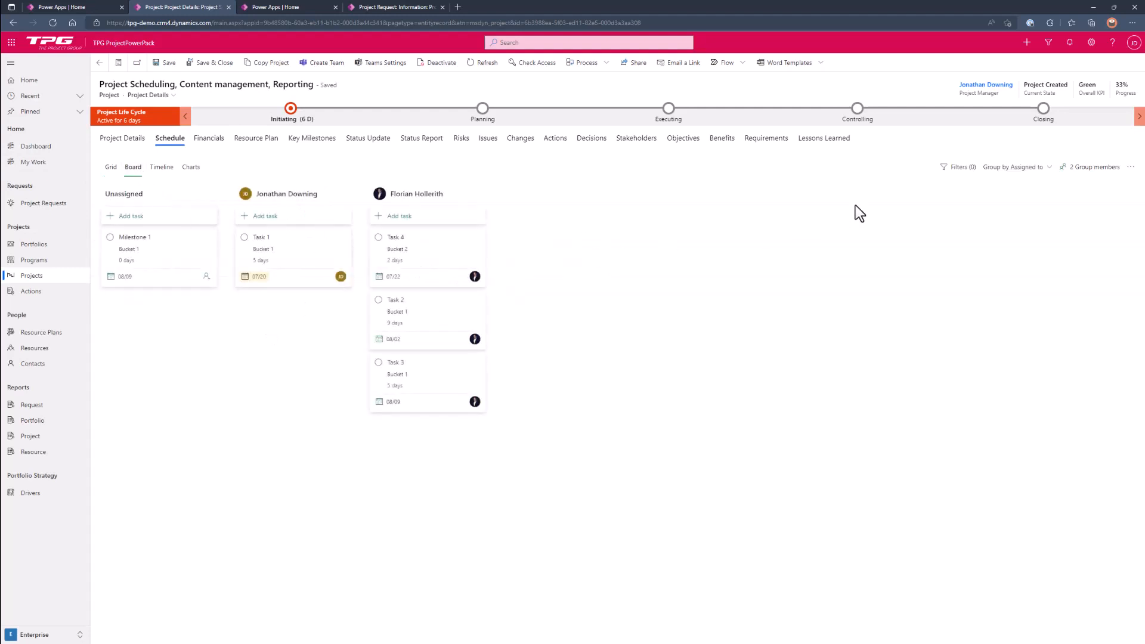
left_click(1012, 169)
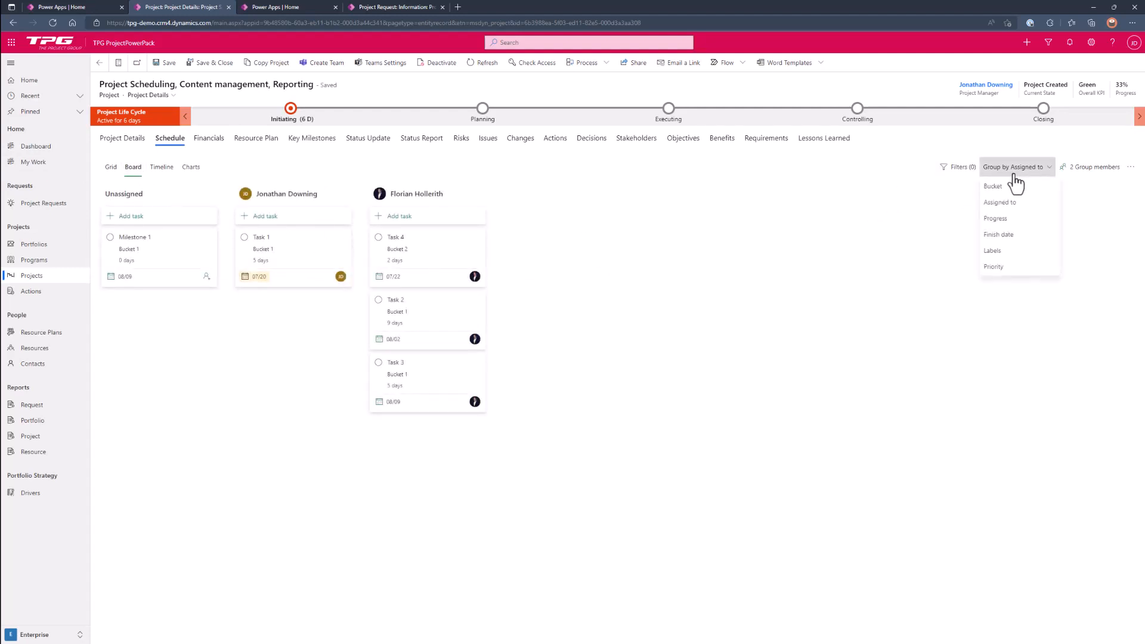
left_click(1008, 220)
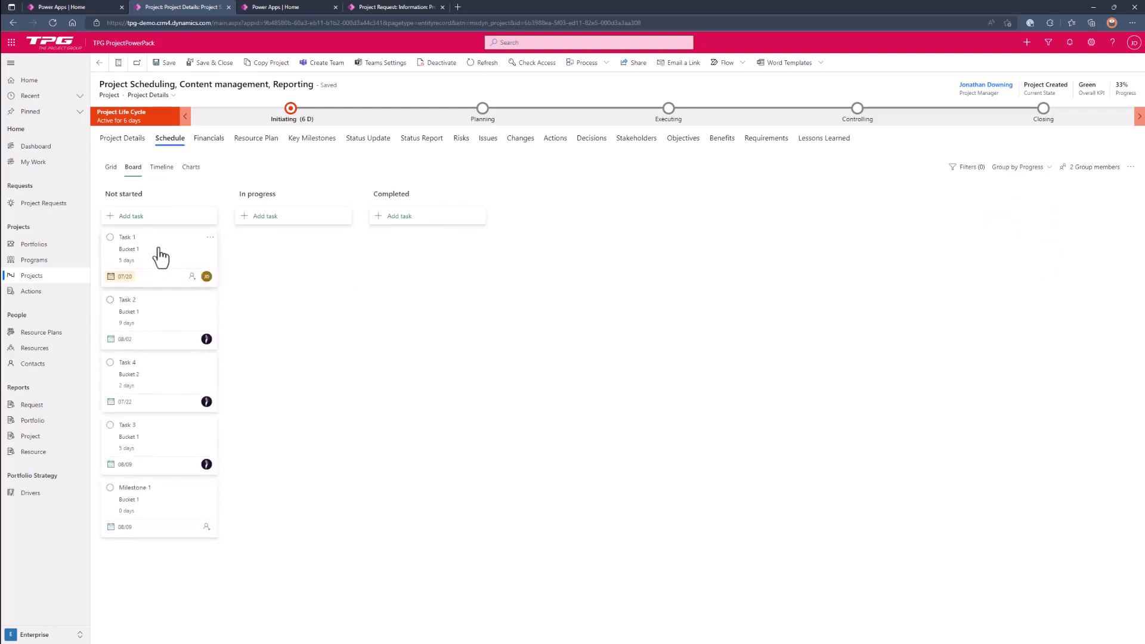
left_click_drag(157, 258, 262, 272)
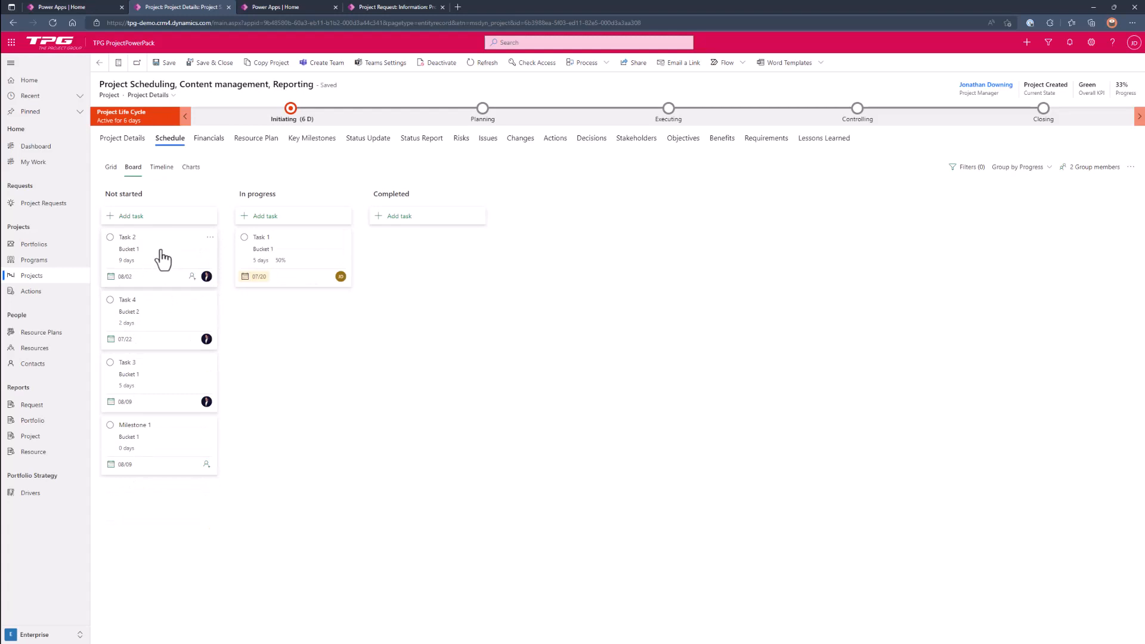
left_click_drag(161, 258, 289, 322)
left_click_drag(289, 255, 413, 249)
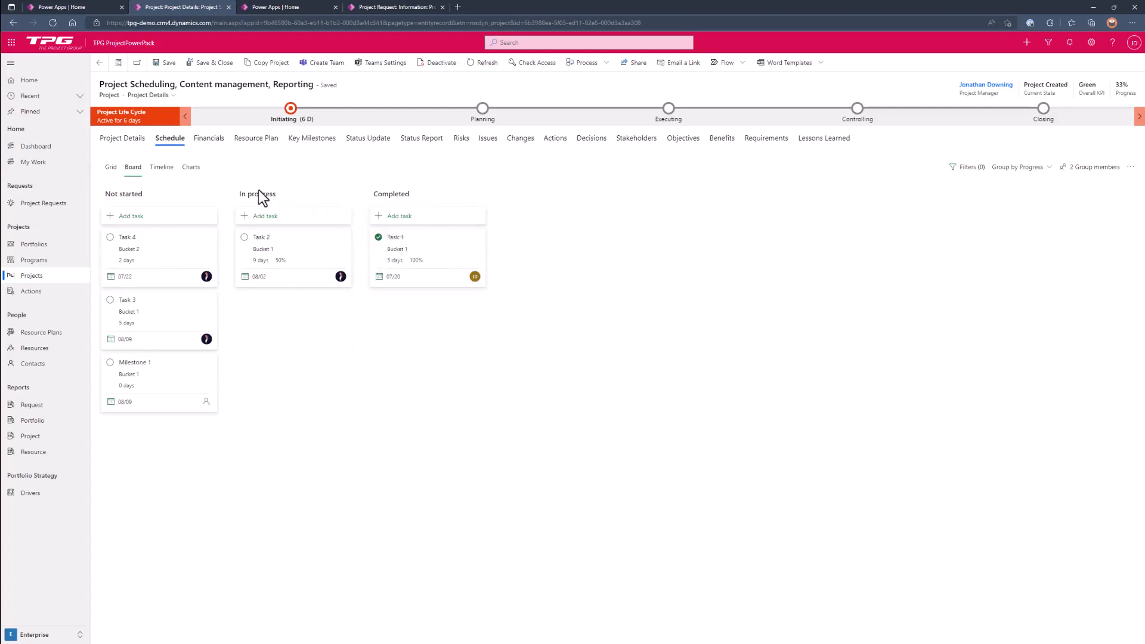
Step: Examine the schedule's status, bucket and effort-per-person charts, and review the same tasks in the grid, board and timeline views
left_click(199, 172)
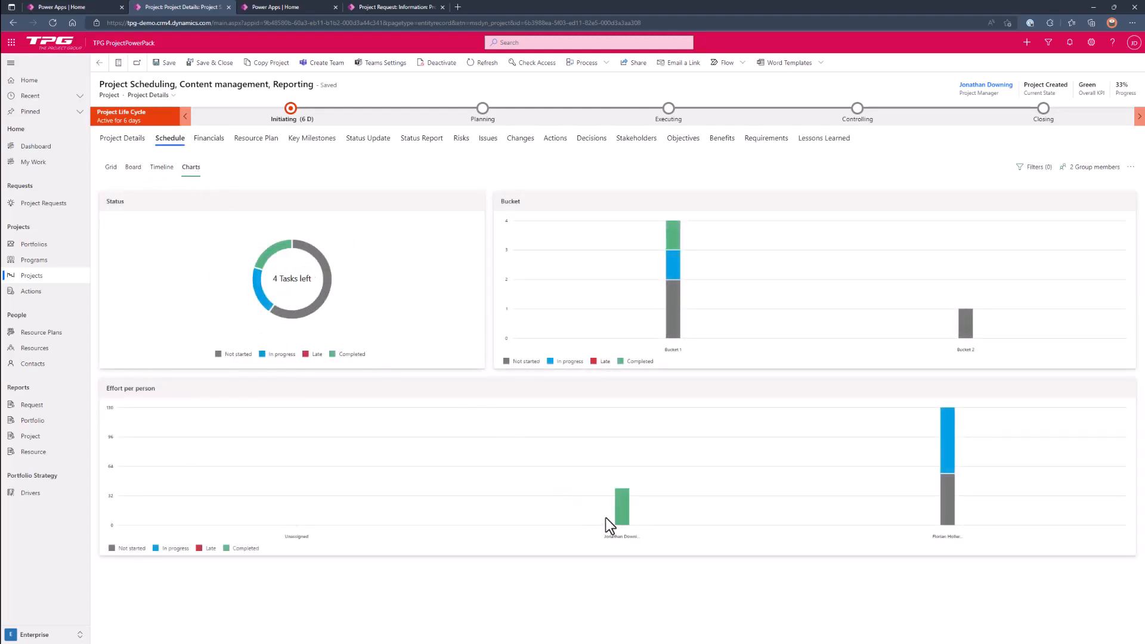
mouse_move(946, 480)
left_click(111, 167)
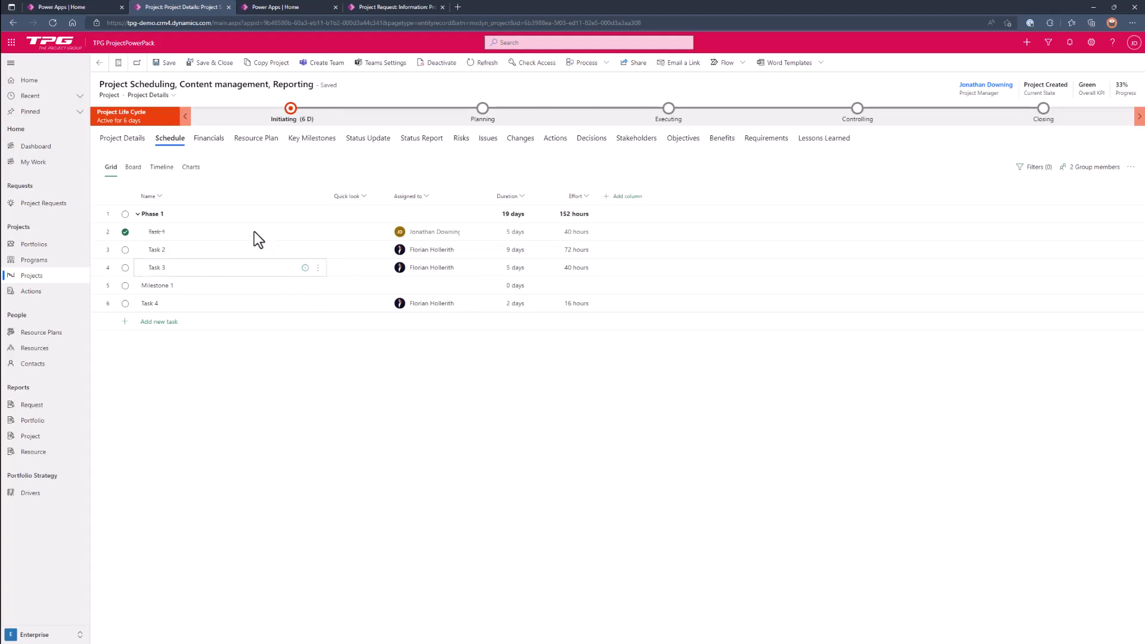
left_click(193, 171)
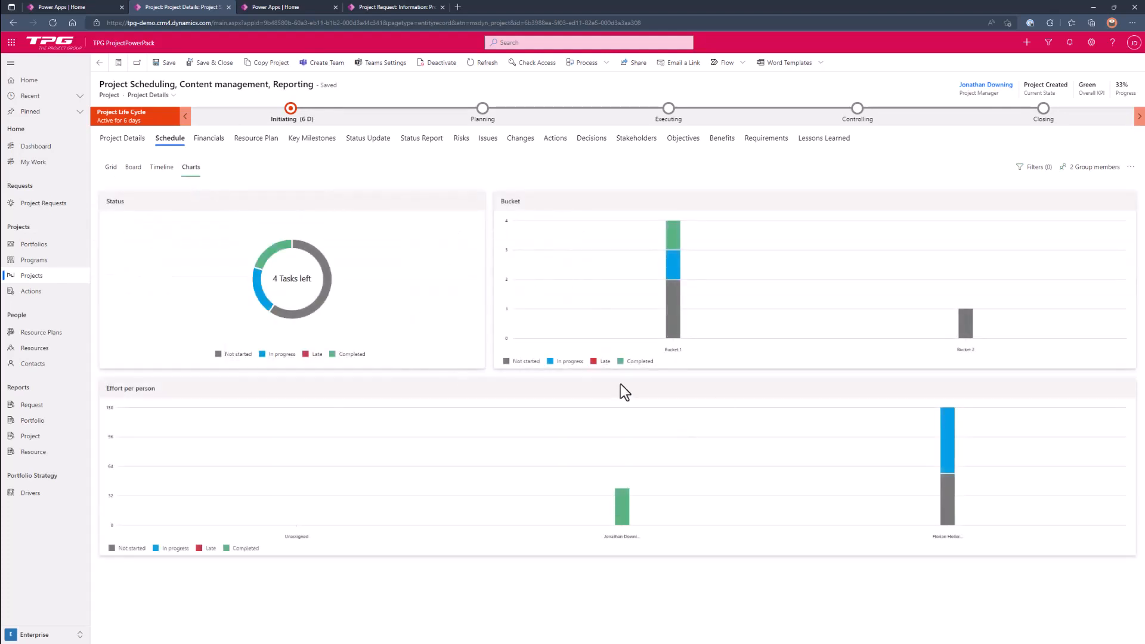
left_click(112, 168)
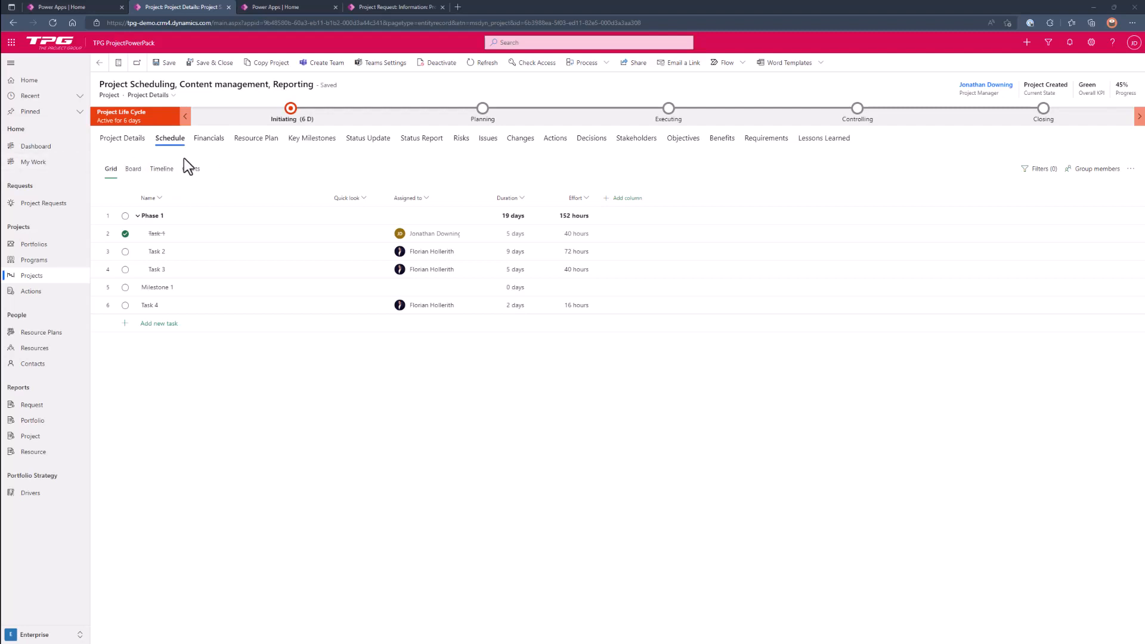
left_click(133, 172)
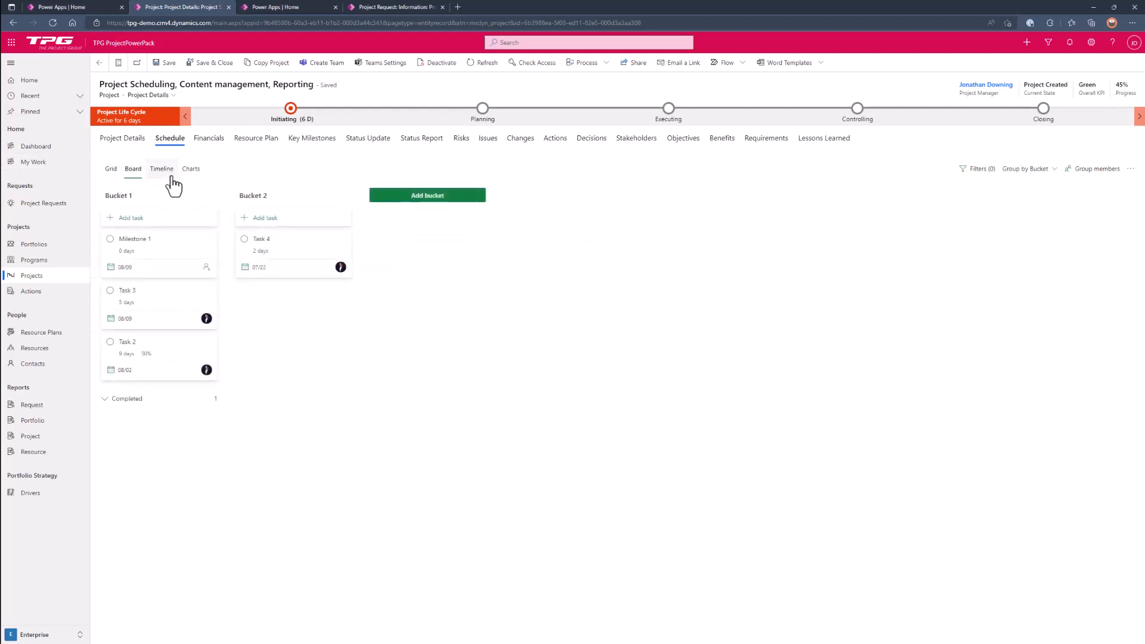
left_click(172, 177)
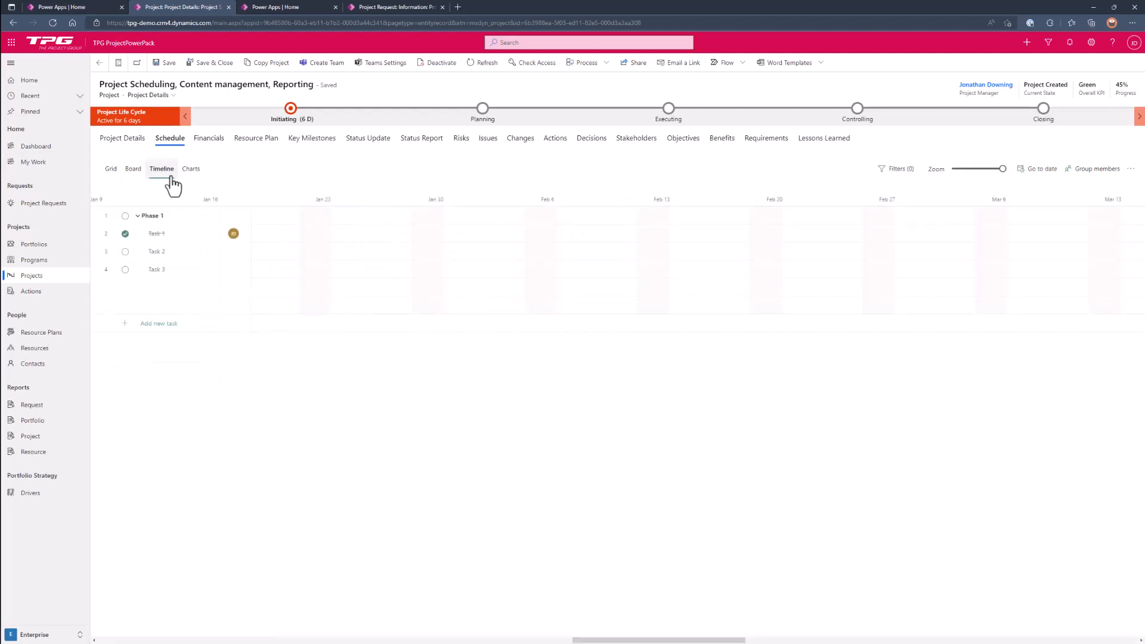
left_click(110, 170)
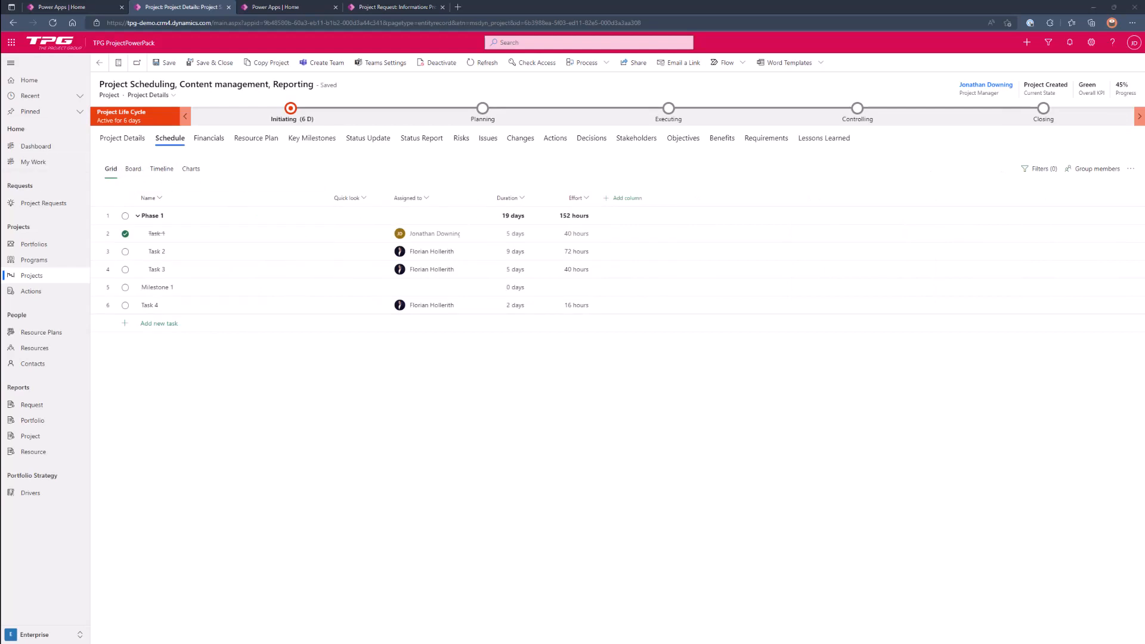
Step: Switch to the TPG Scheduler window, maximize it and open the project's schedule
left_click_drag(0, 84, 713, 99)
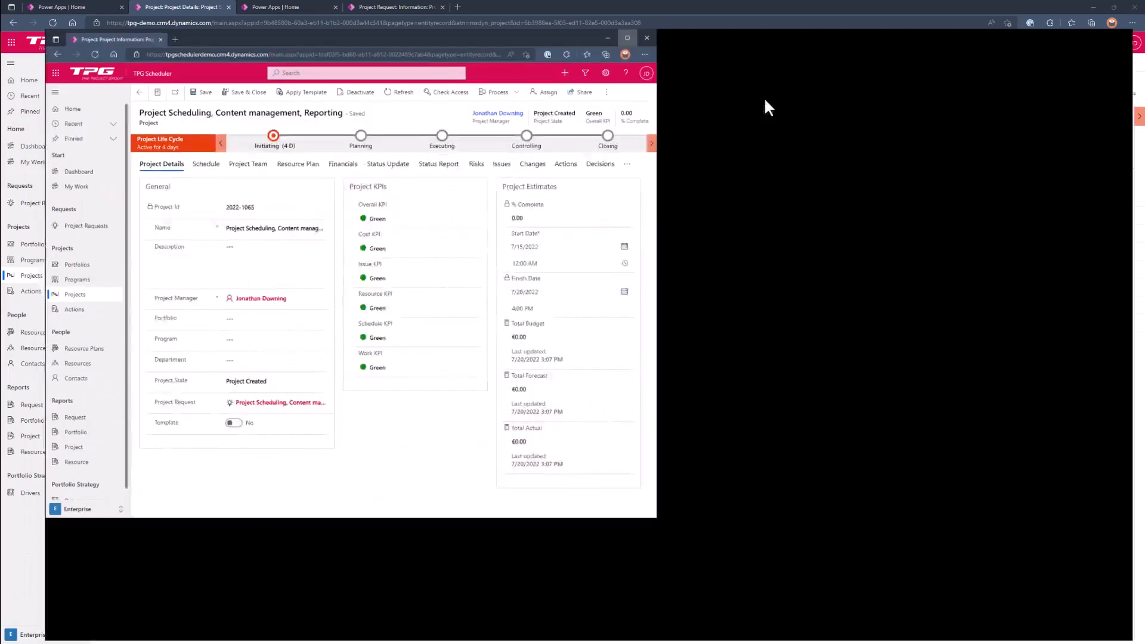
left_click(762, 97)
left_click(243, 235)
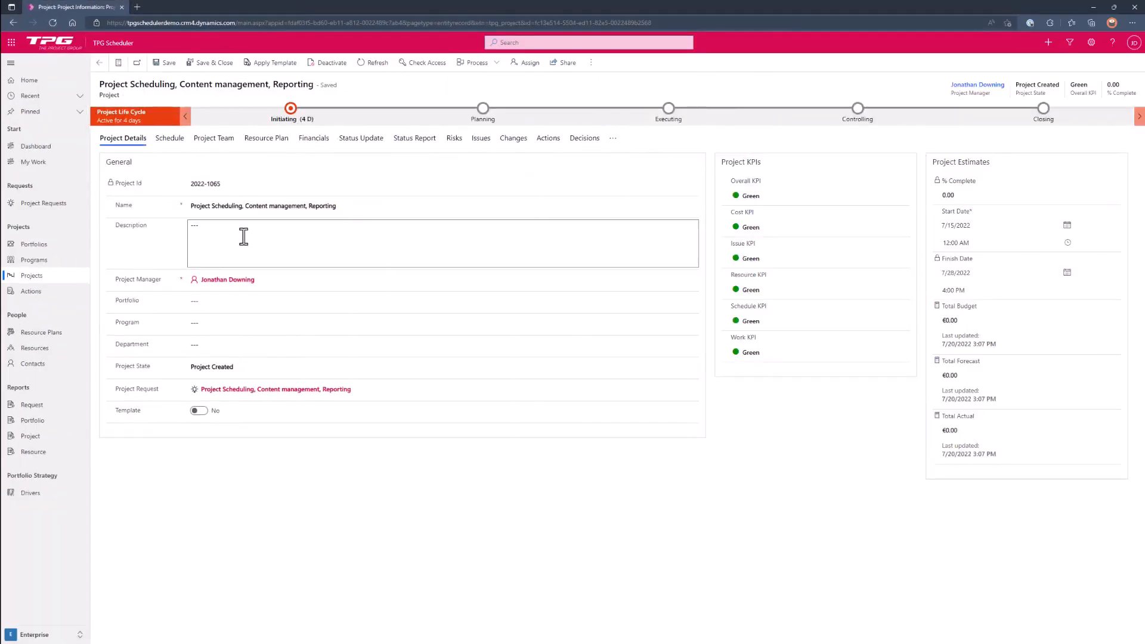
left_click(170, 138)
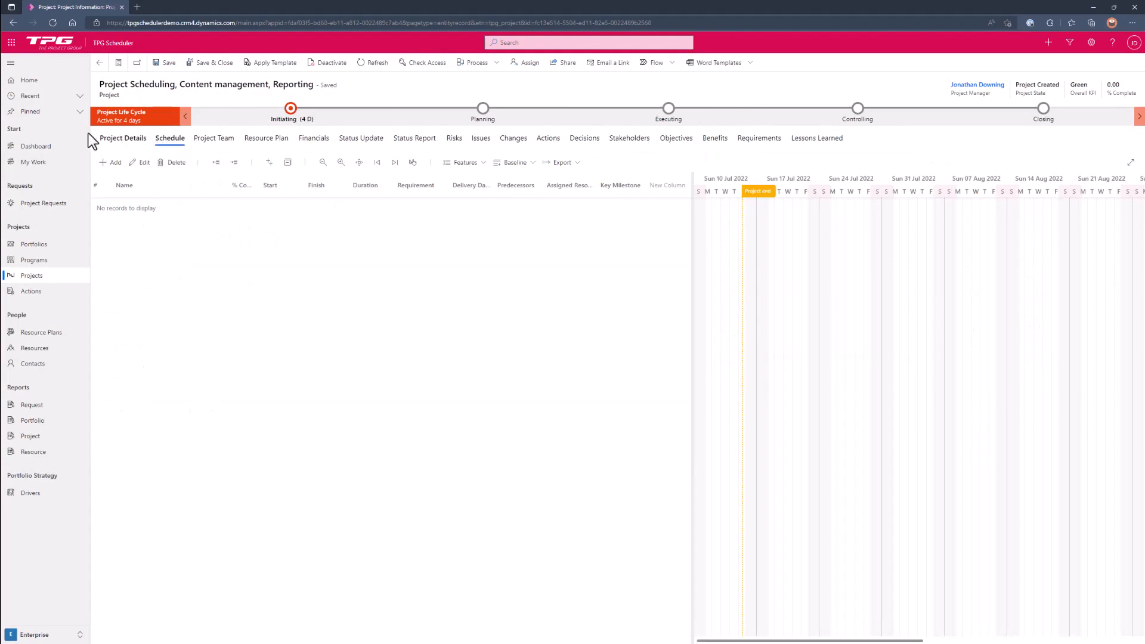
Step: Add a task named Phase 1 to the empty schedule and insert a new task below it
left_click(114, 163)
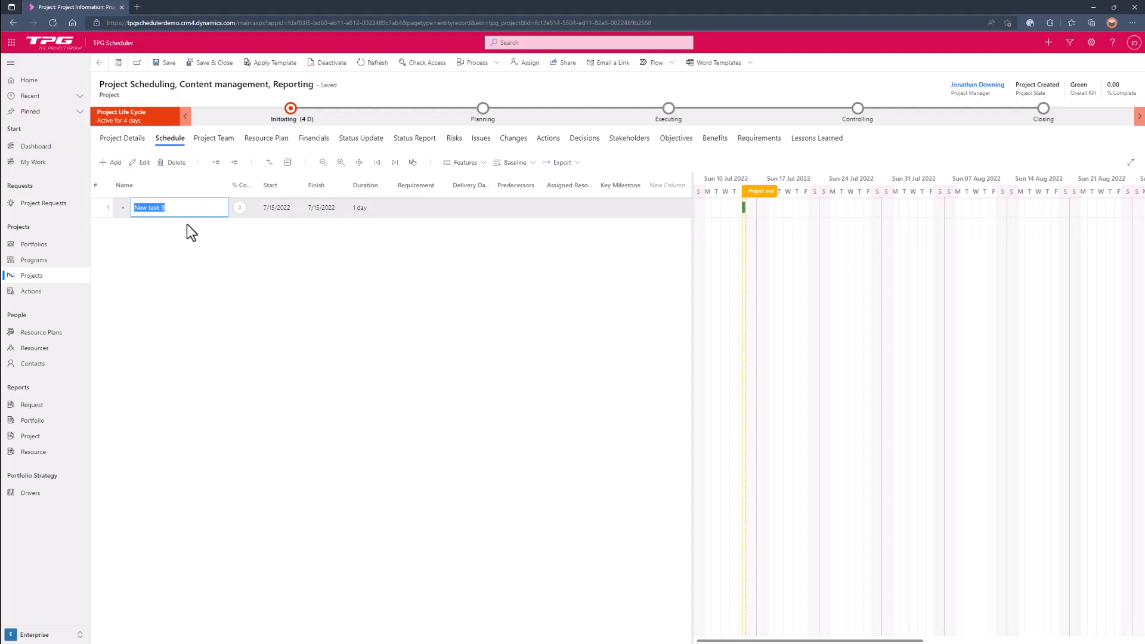
type("Phase 1")
key("Return")
right_click(188, 210)
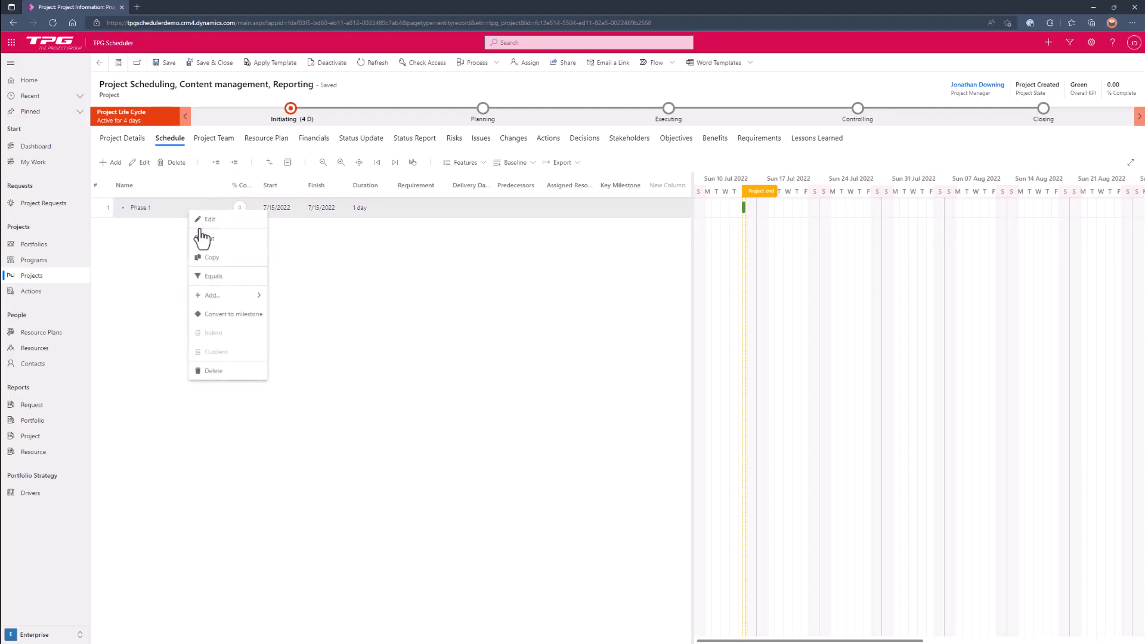
mouse_move(240, 306)
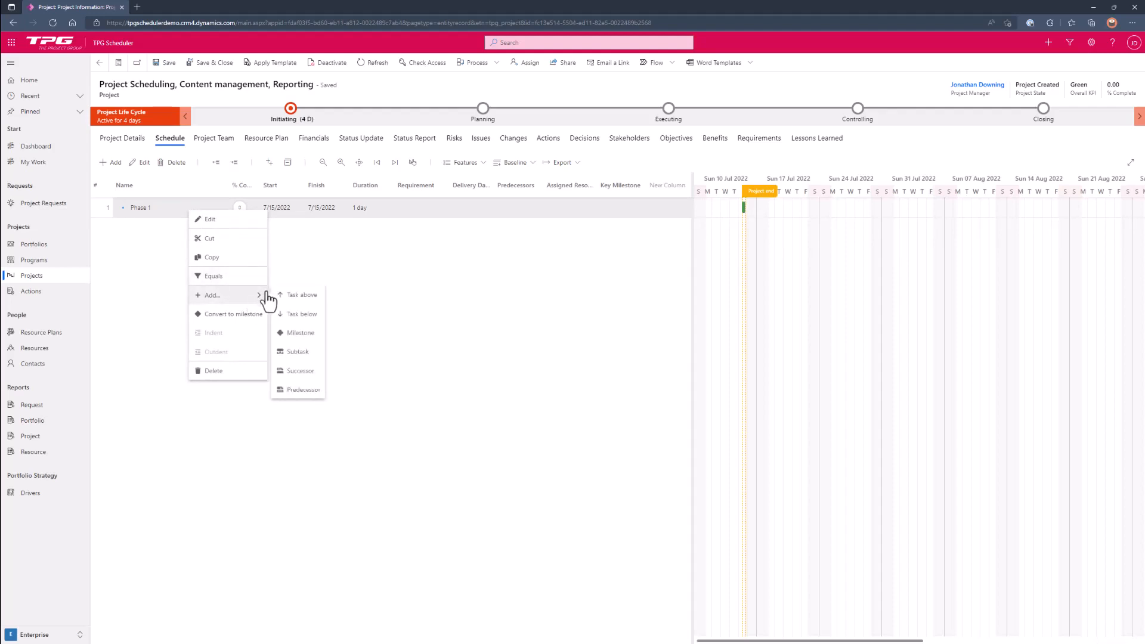
left_click(298, 316)
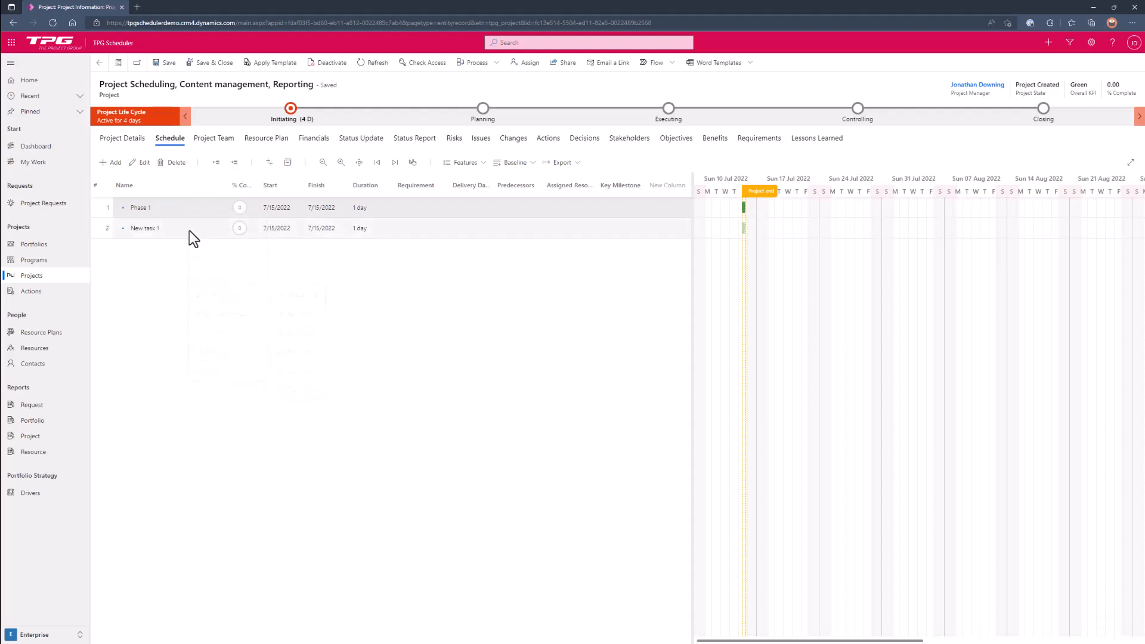
Step: Insert another task below New task 1, and add a milestone after New task 2
right_click(188, 232)
mouse_move(258, 322)
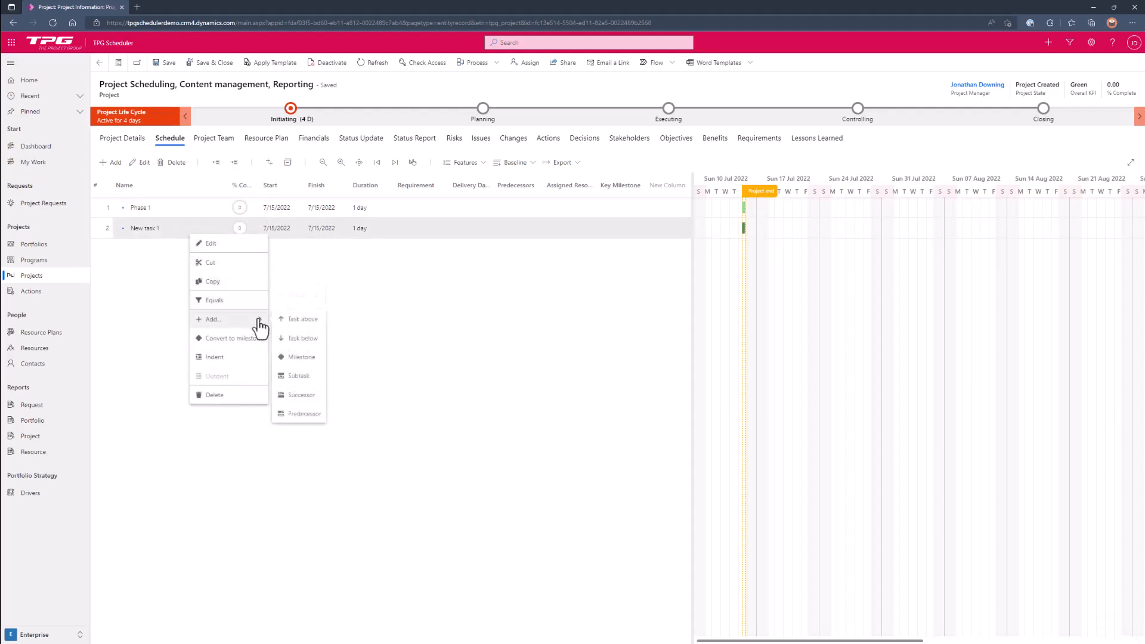
left_click(301, 338)
right_click(176, 252)
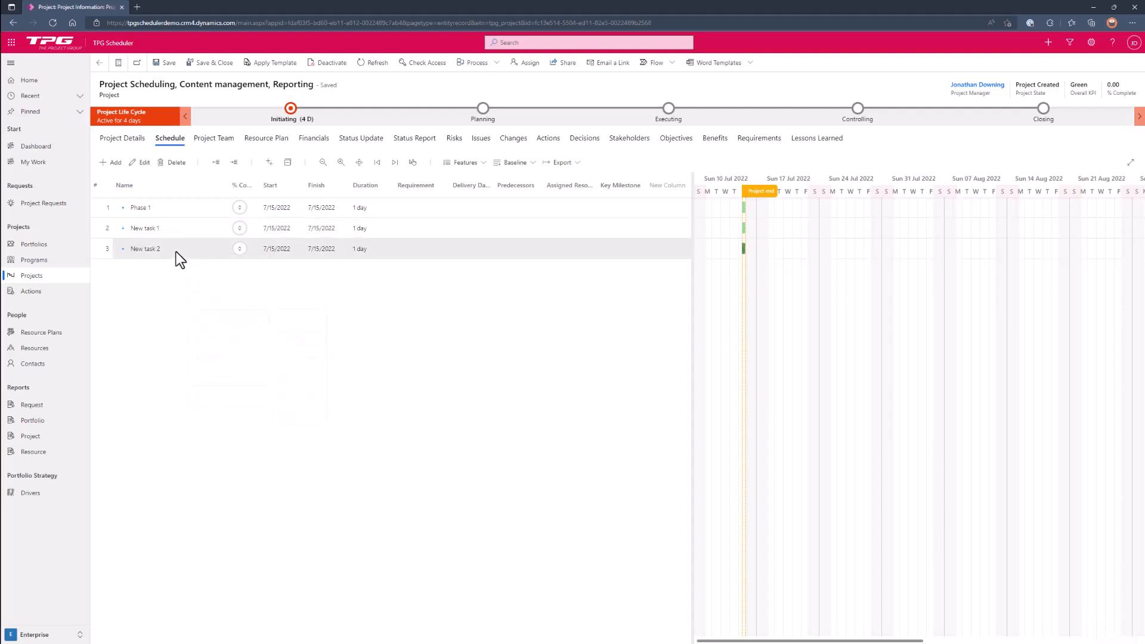
mouse_move(254, 341)
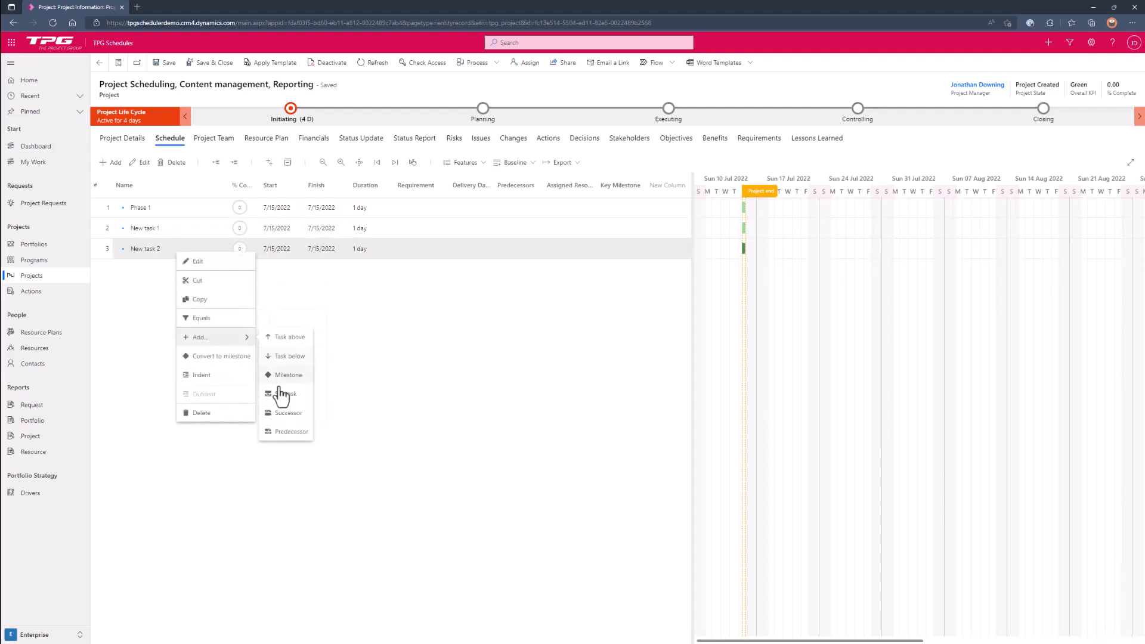
left_click(286, 377)
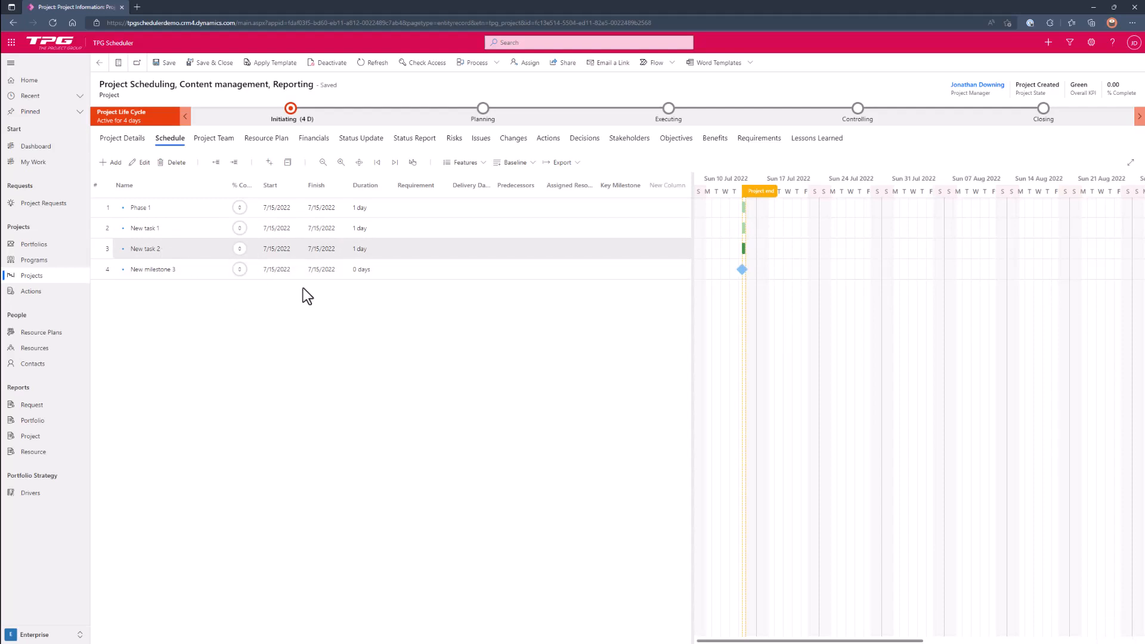
Step: Set the durations of New task 1 and New task 2 to 5 days each
left_click(356, 228)
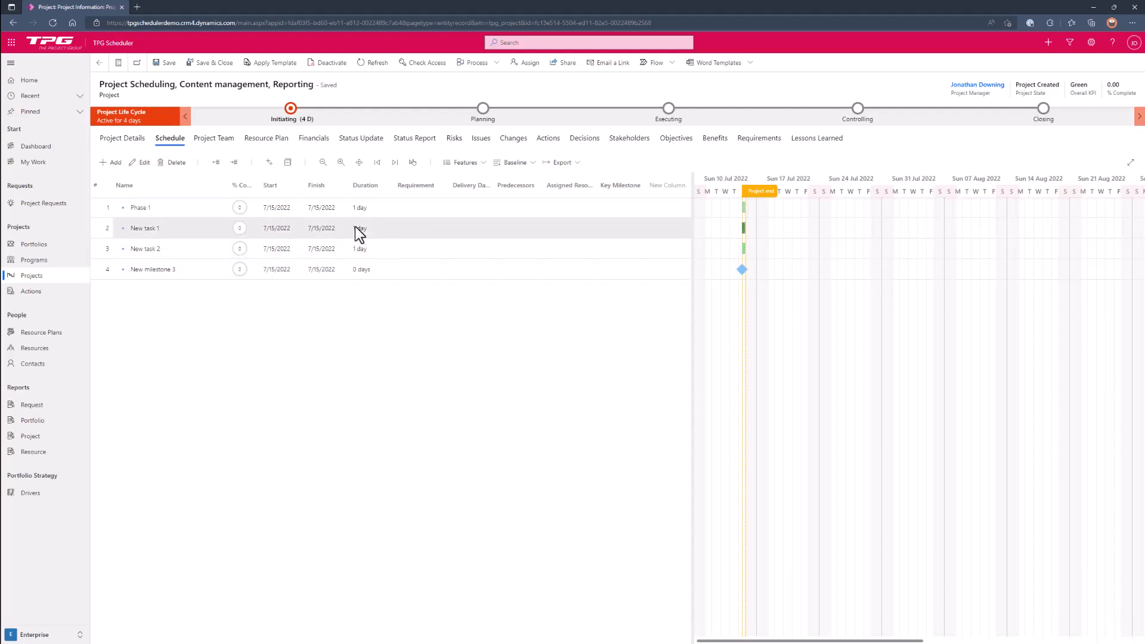
left_click(356, 228)
type("5")
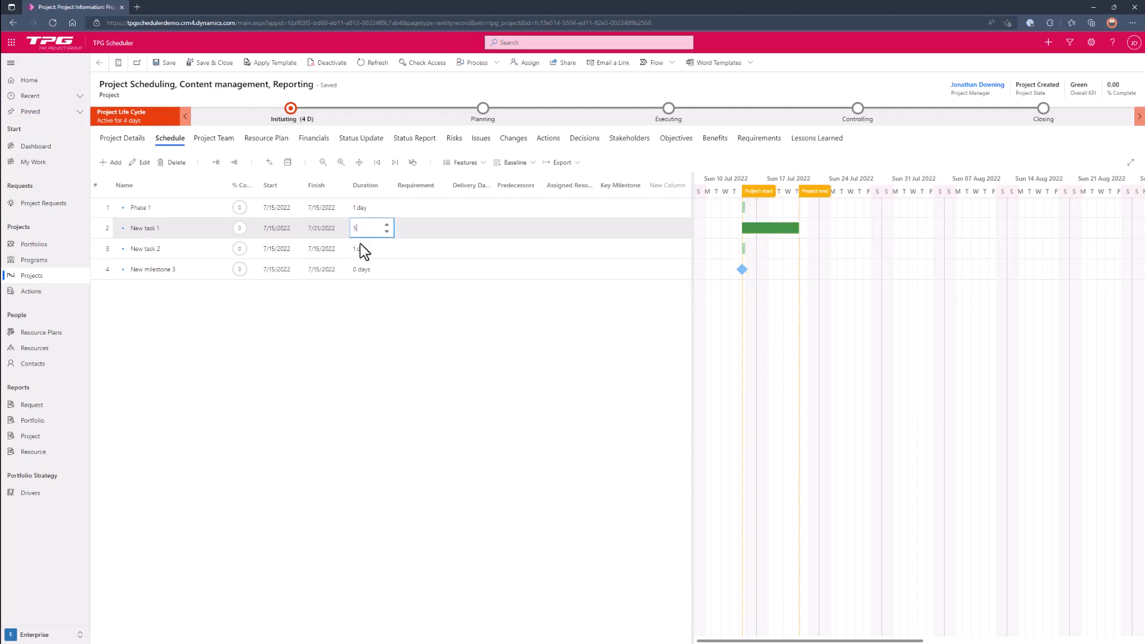
left_click(360, 248)
type("5")
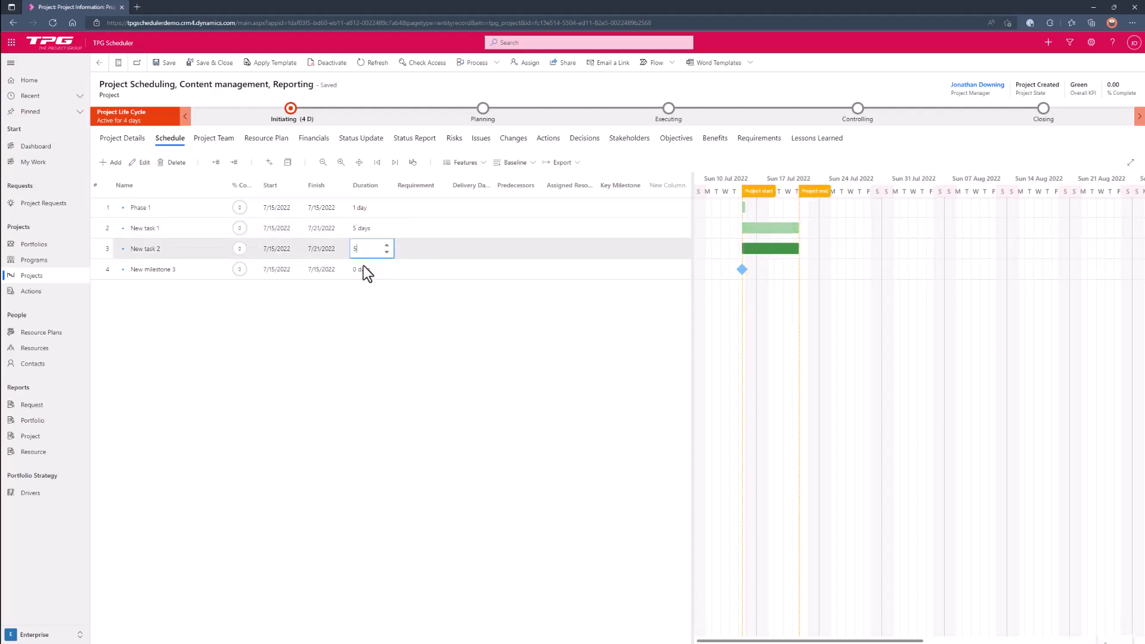
key("Return")
Step: Indent New task 1 and New task 2 under Phase 1, and link New task 1, New task 2 and New milestone 3 in sequence
mouse_move(170, 226)
left_mouse_down()
mouse_move(162, 250)
mouse_move(165, 221)
left_mouse_up()
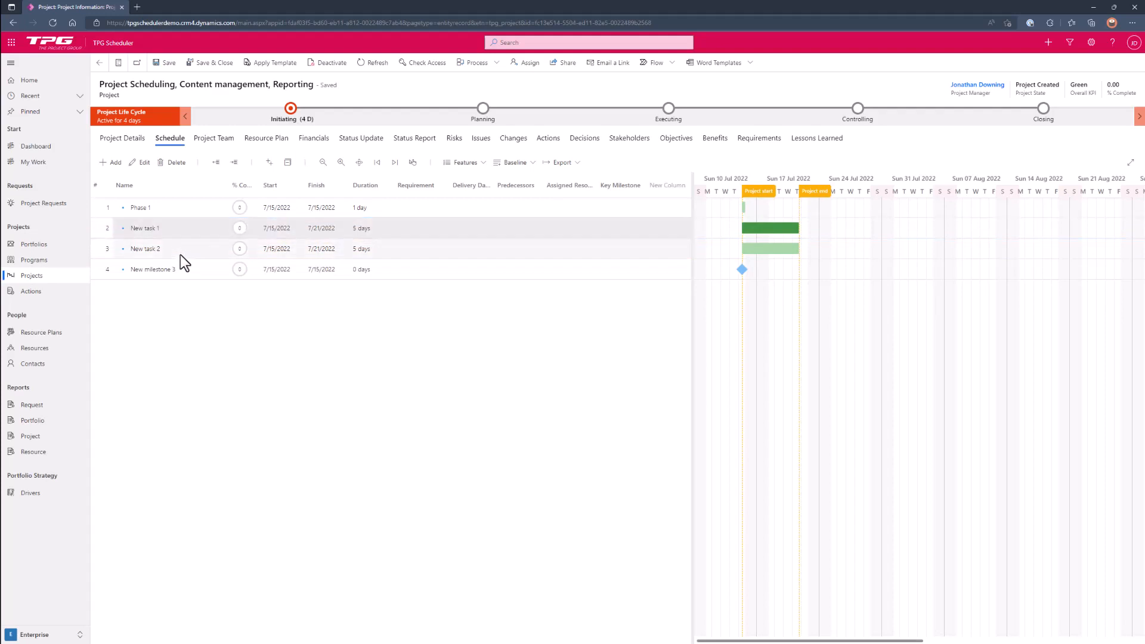
left_click(181, 248, "shift")
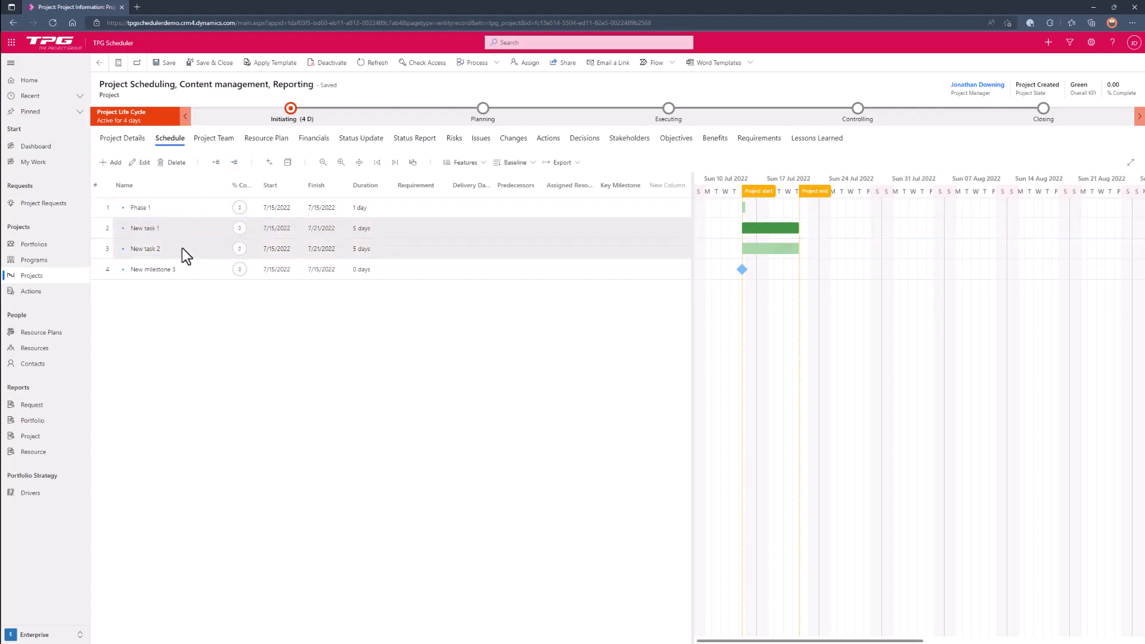
left_click(238, 167)
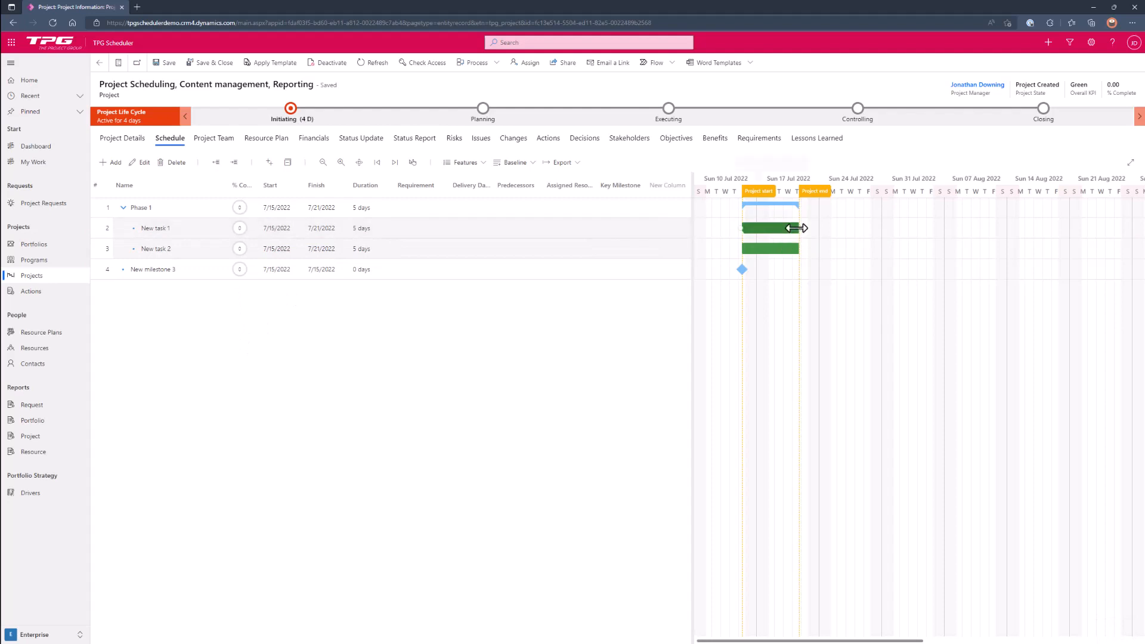
left_click_drag(800, 230, 753, 289)
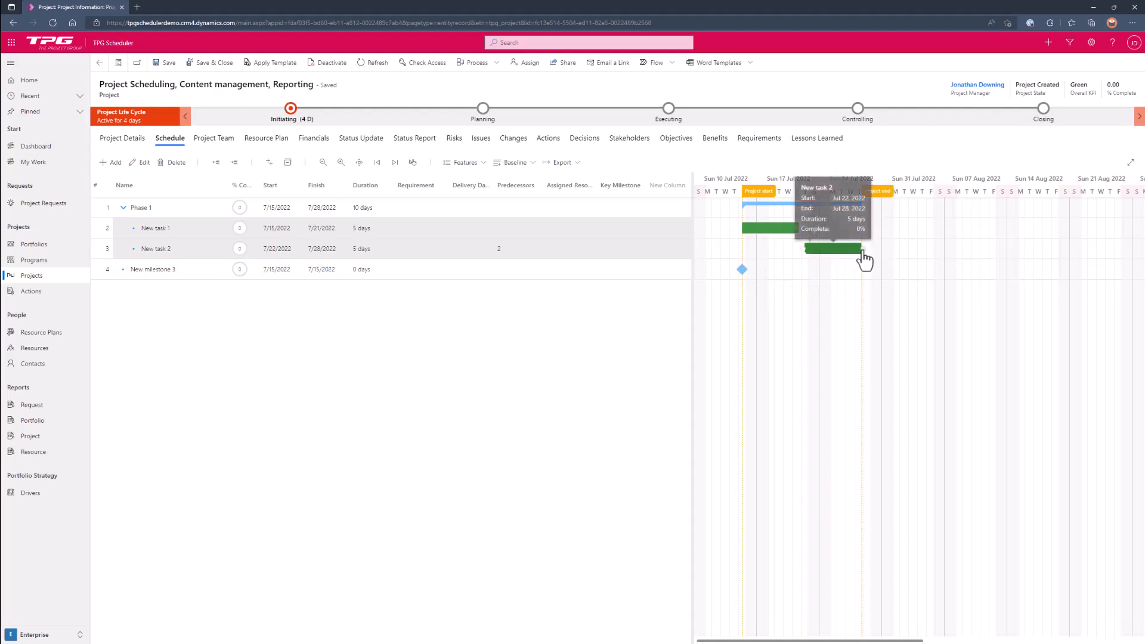
left_click_drag(864, 251, 741, 272)
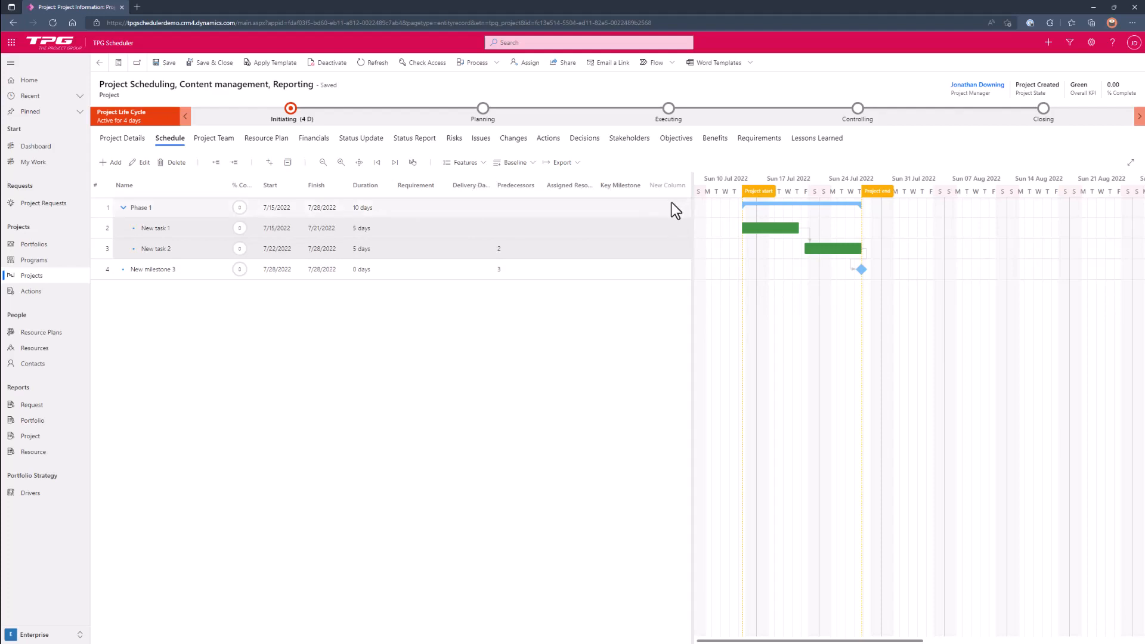
Step: Widen the task table beside the Gantt chart and browse the fields available for a new column
left_click_drag(690, 214, 791, 211)
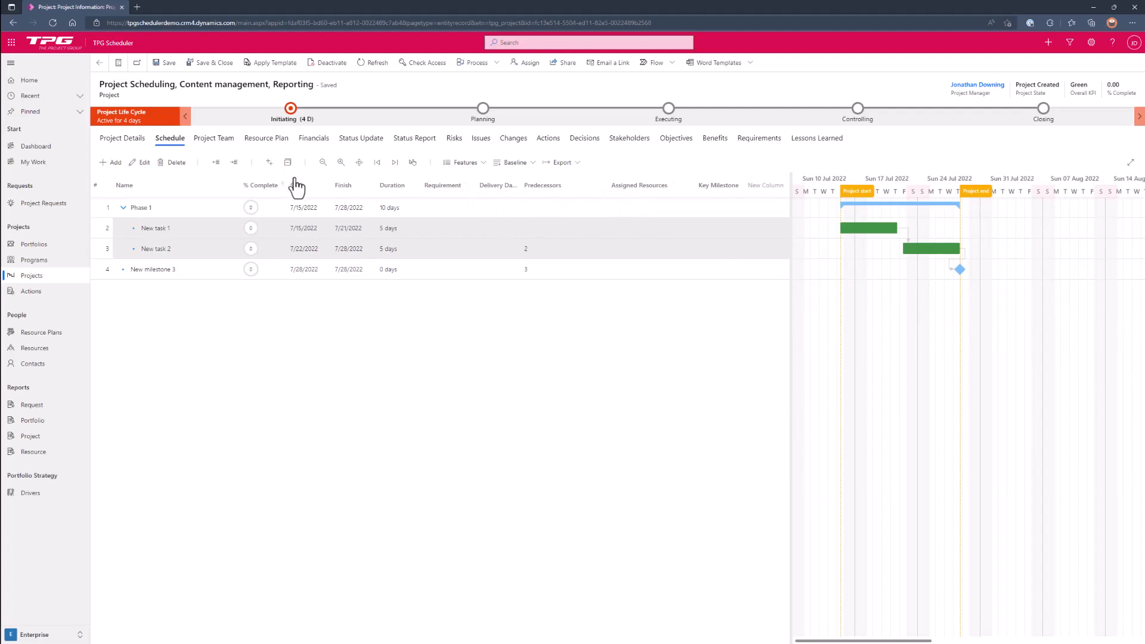
left_click(763, 185)
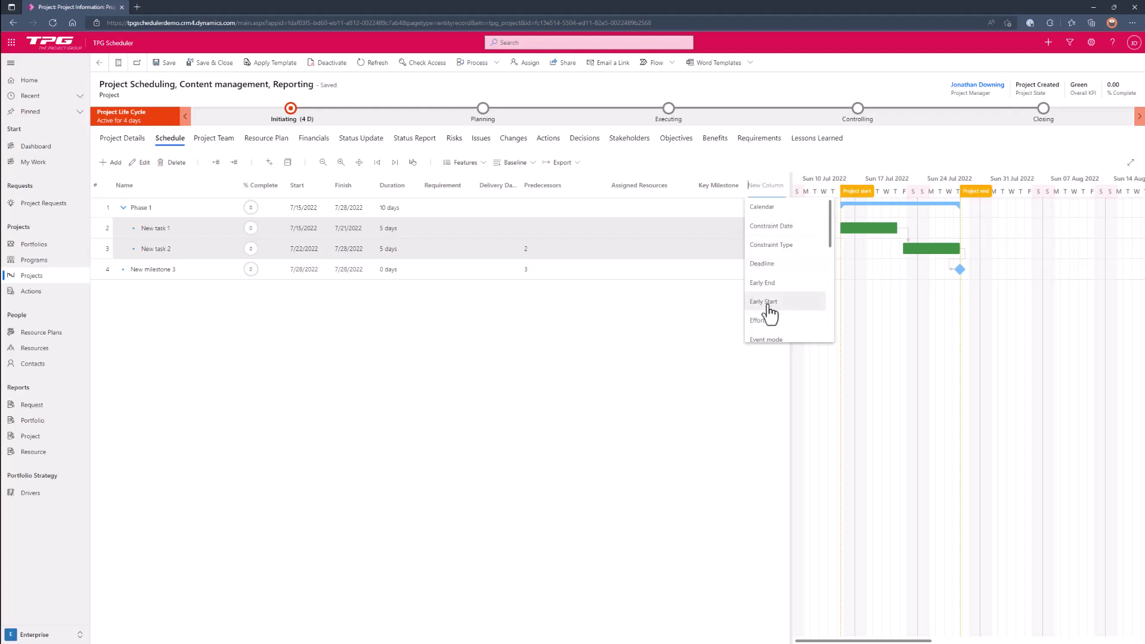
scroll(769, 305, "down", 3)
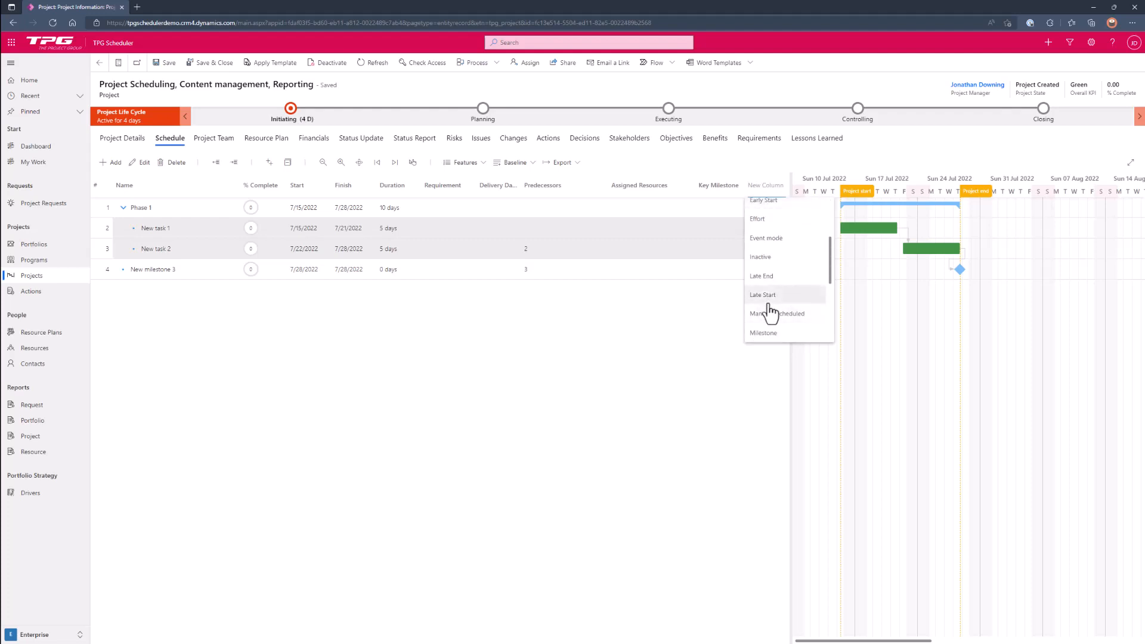
left_click(657, 327)
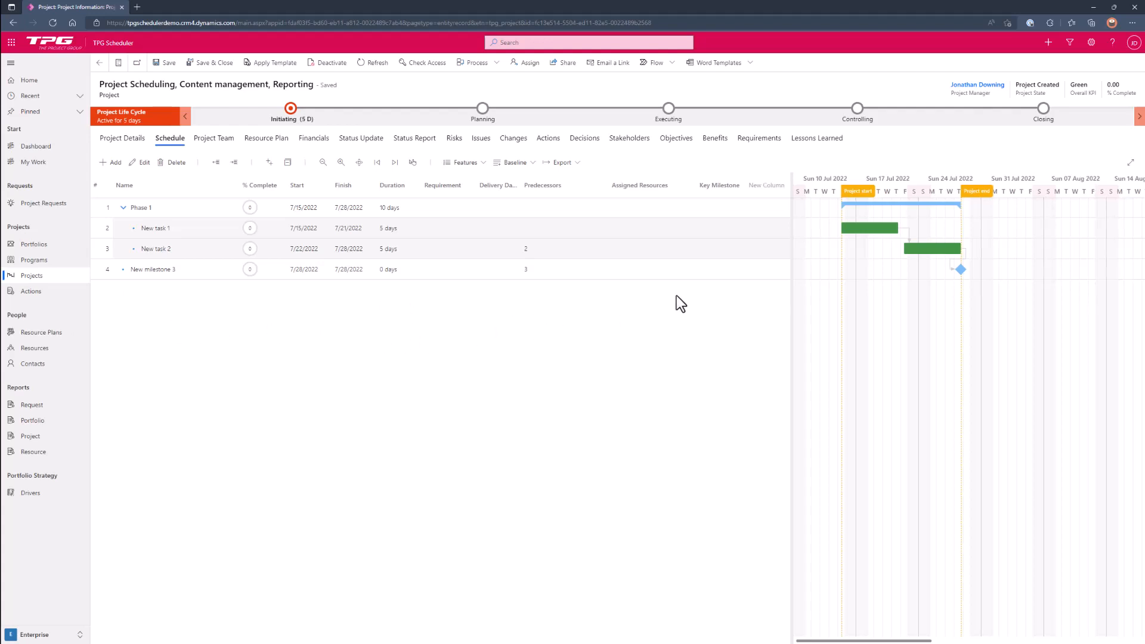
Step: Set the Key Milestone value of New milestone 3 to Payment
left_click(722, 270)
left_click(727, 306)
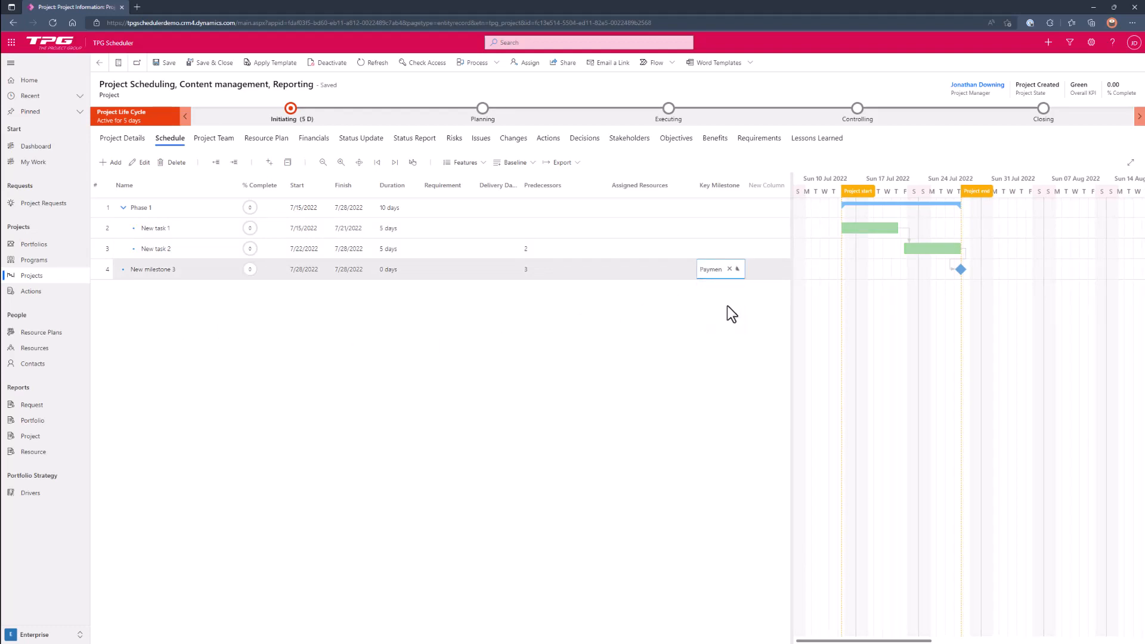
left_click(615, 335)
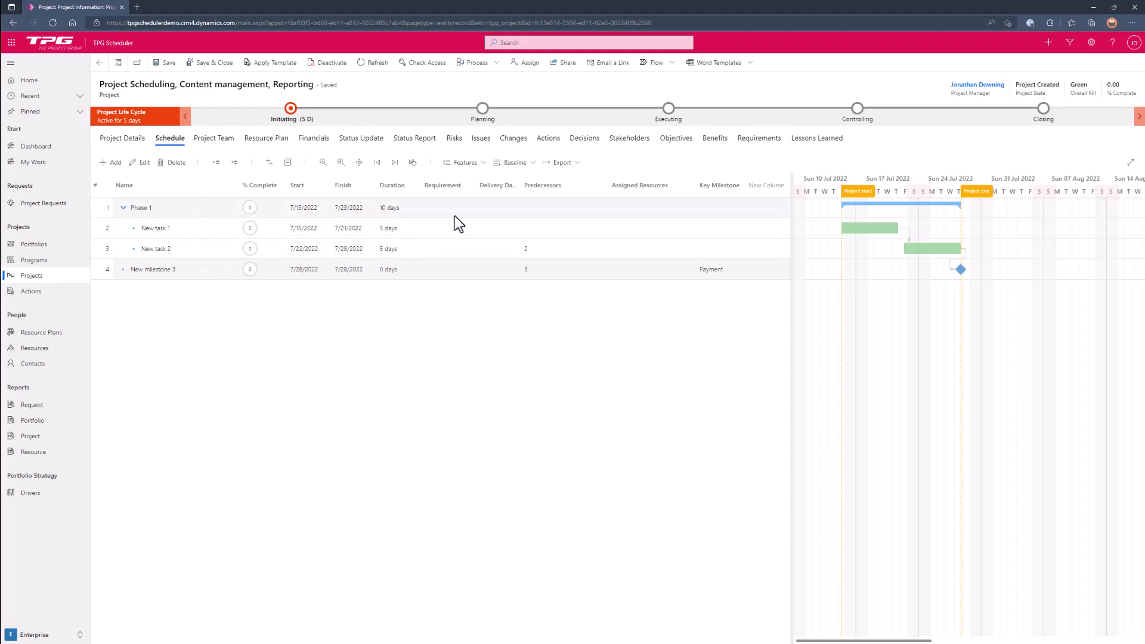
Step: Add the first recent Enterprise resource to the project team as a new team member and save it
left_click(213, 143)
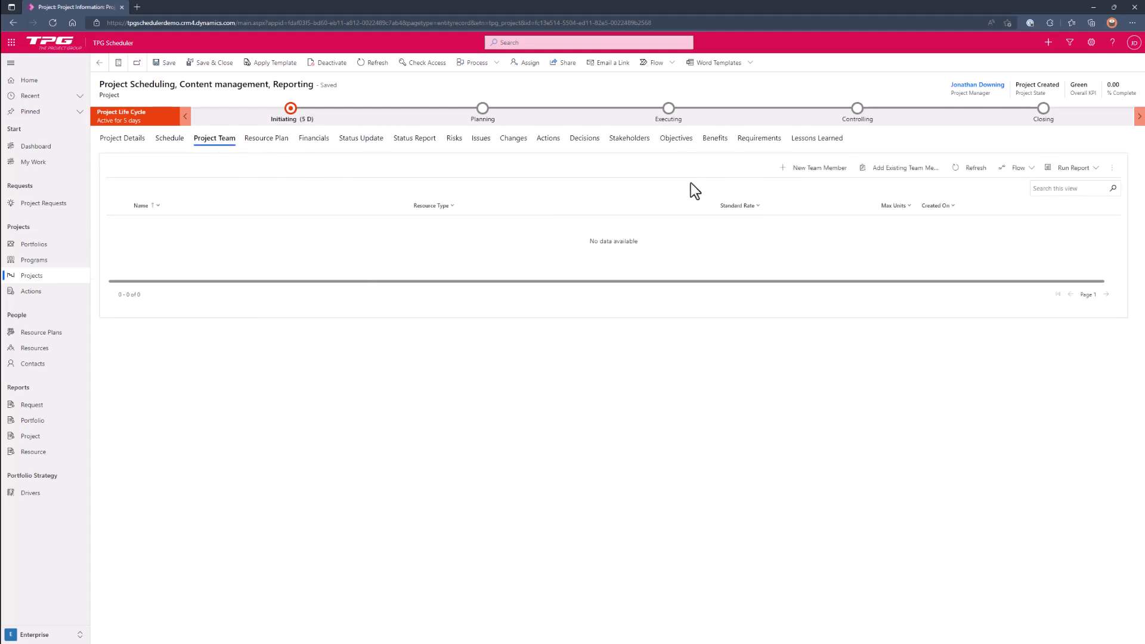
left_click(813, 170)
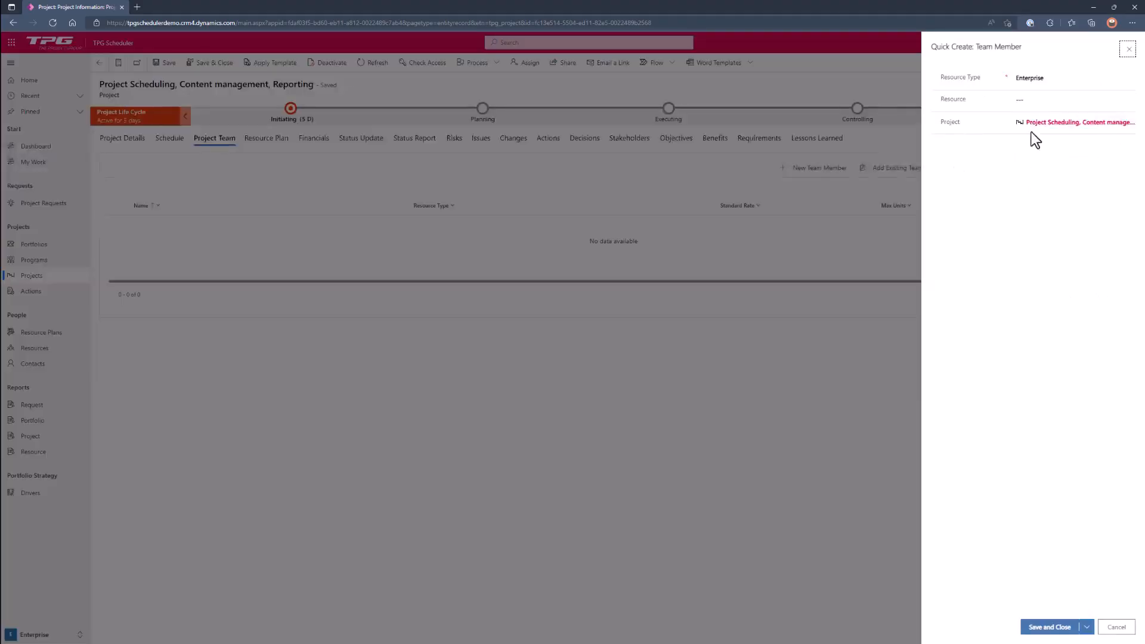
left_click(1033, 100)
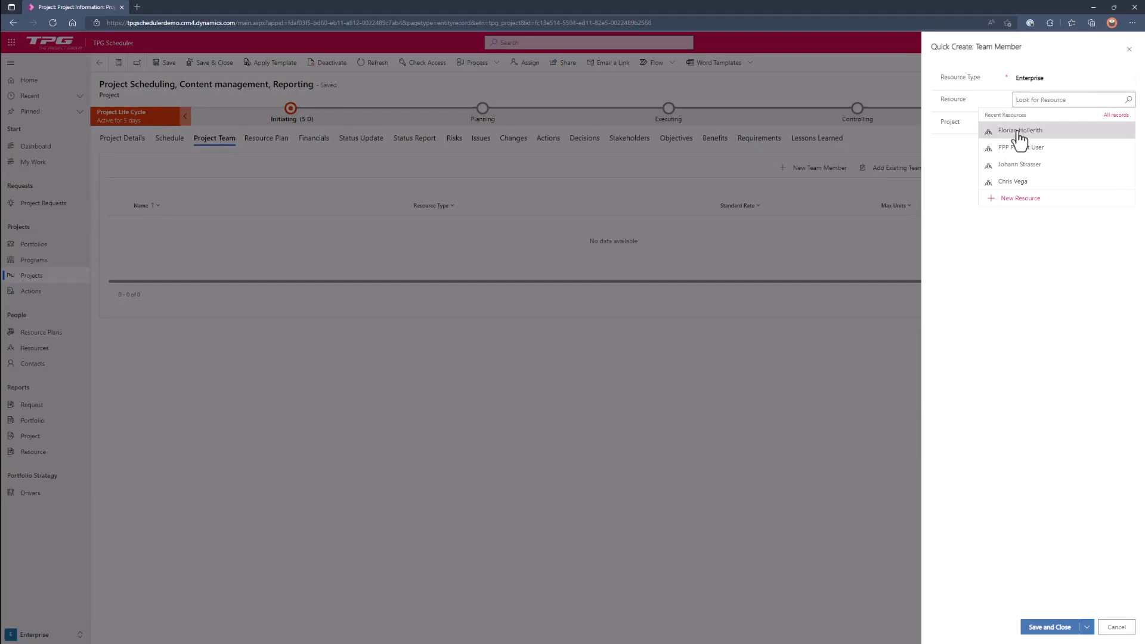
left_click(1025, 132)
left_click(1050, 626)
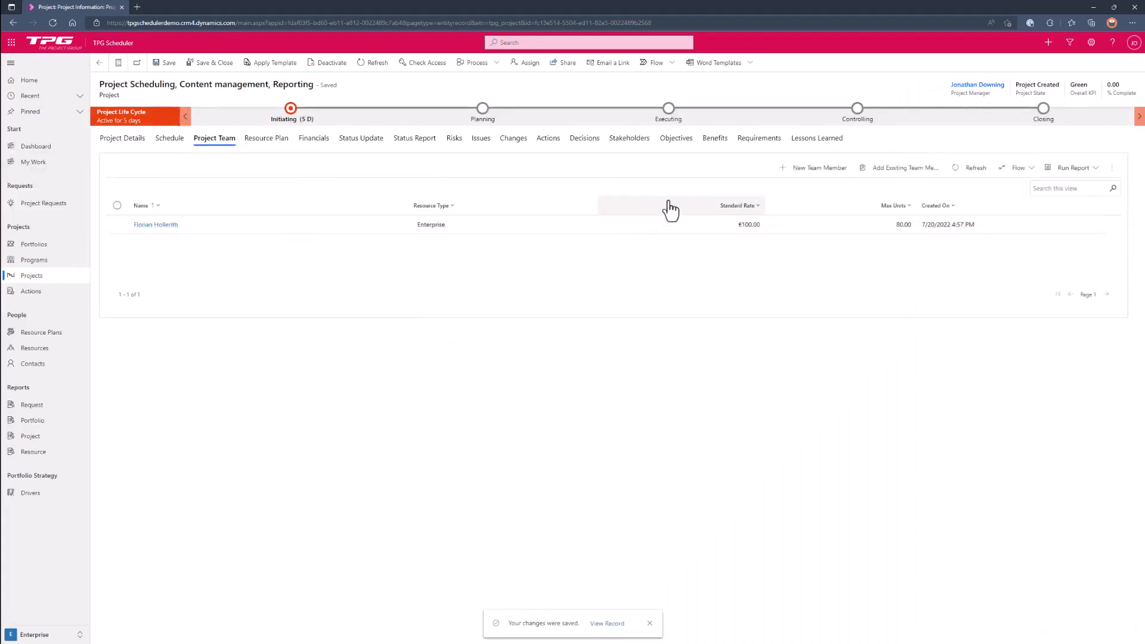
Step: Add a team member of resource type Local named Local resource JD to the project team and save it
left_click(802, 170)
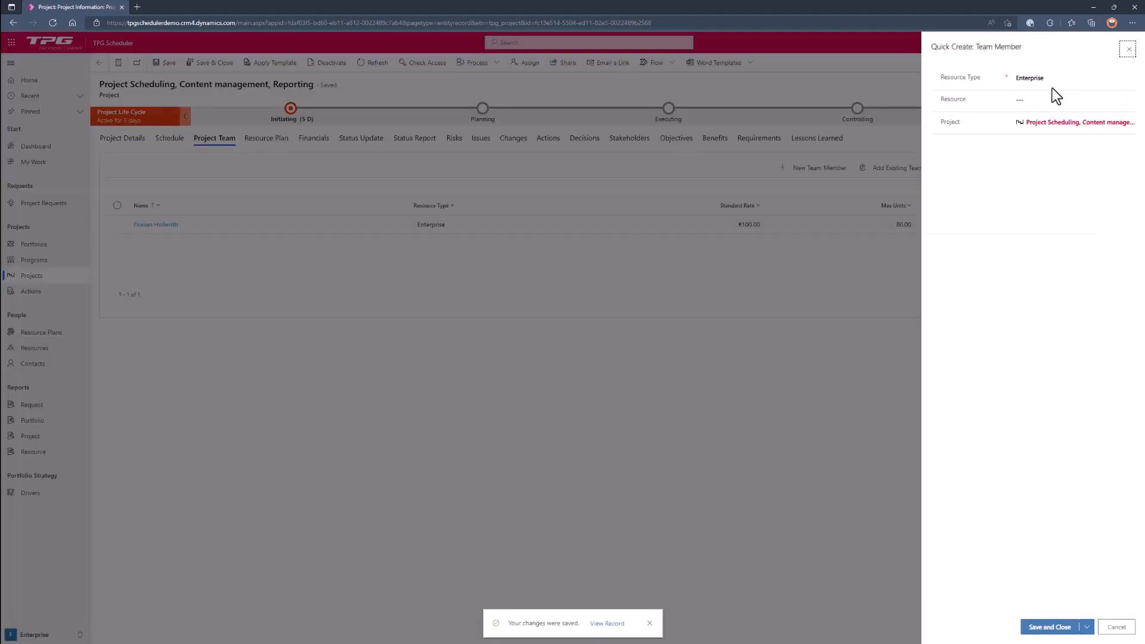
left_click(1062, 85)
left_click(1056, 101)
left_click(1055, 101)
type("Local resource JD")
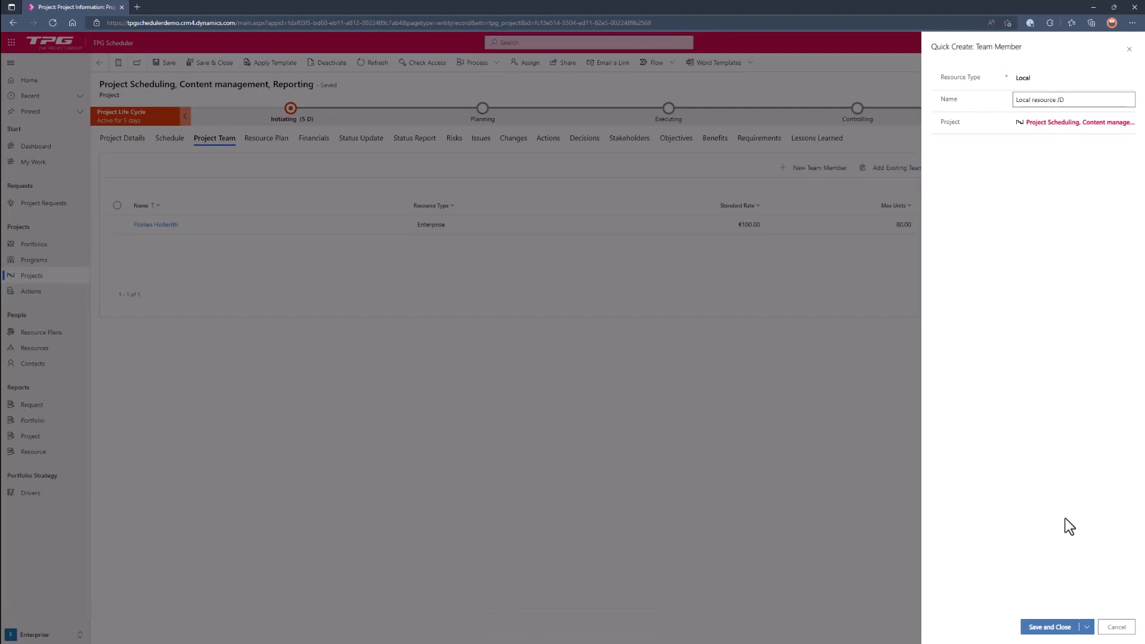
left_click(1053, 626)
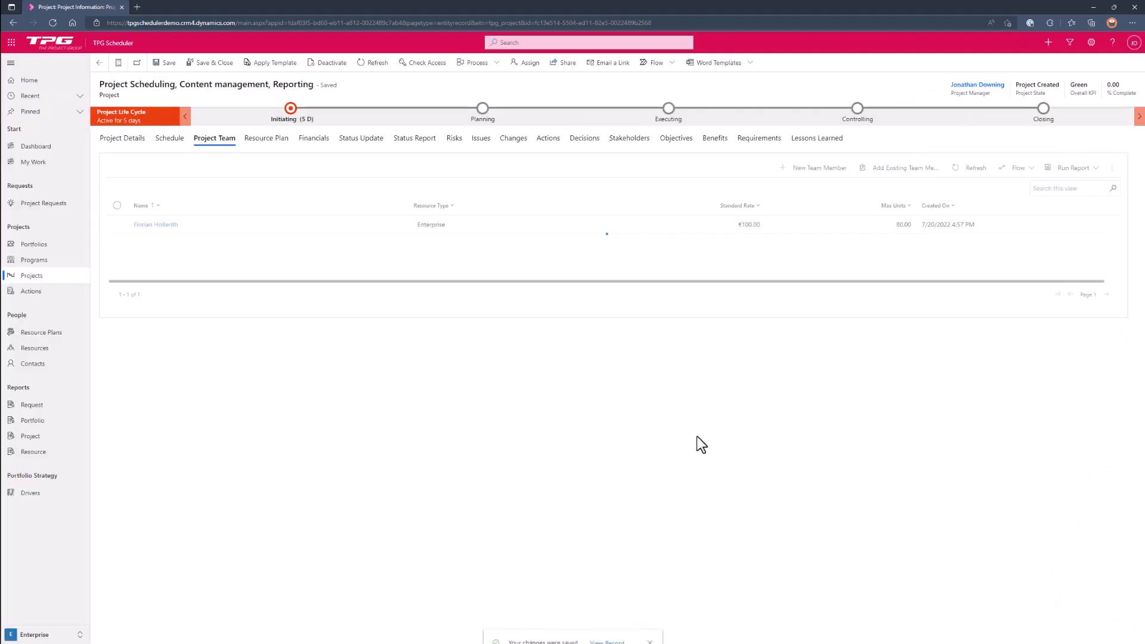
Step: Return to the schedule and assign the Enterprise team member to New task 2 at 100% units
left_click(170, 143)
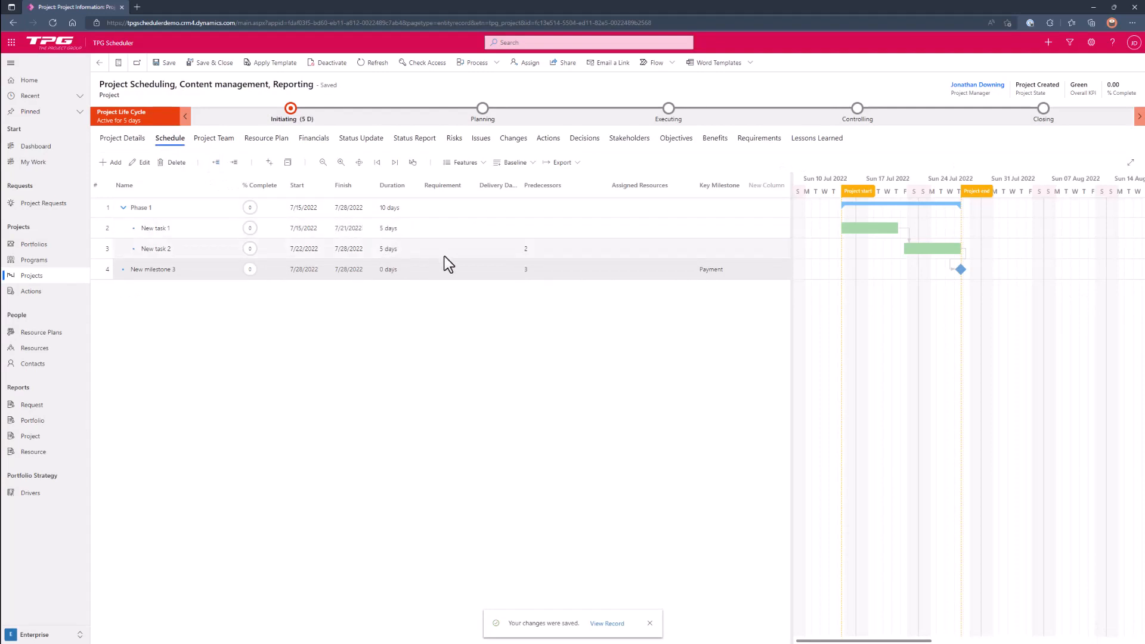
left_click(615, 252)
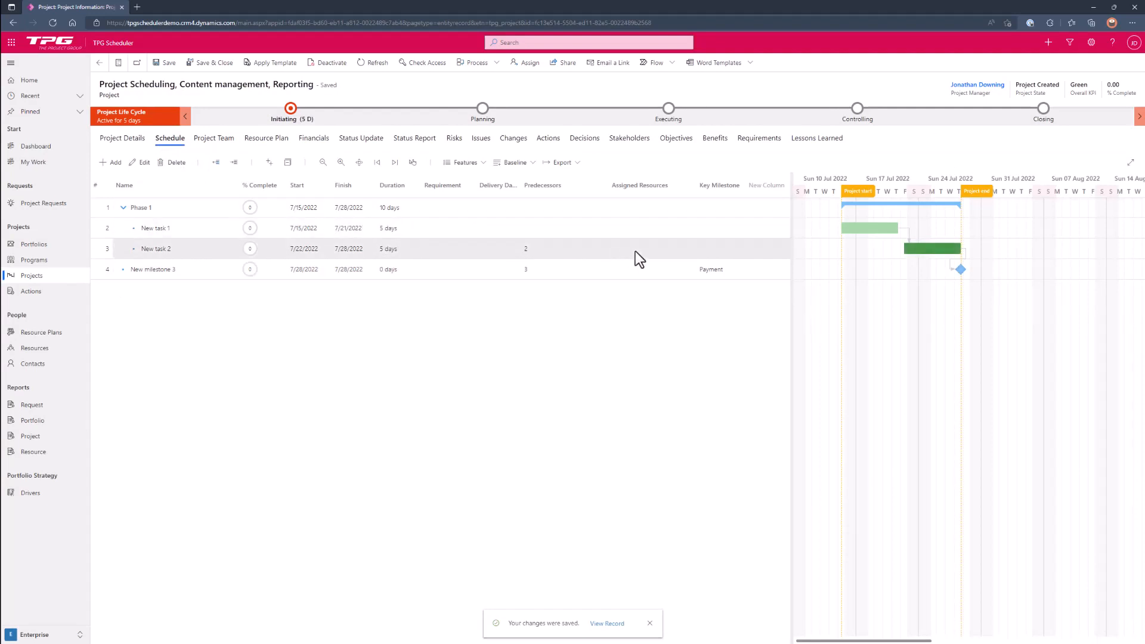
left_click(662, 252)
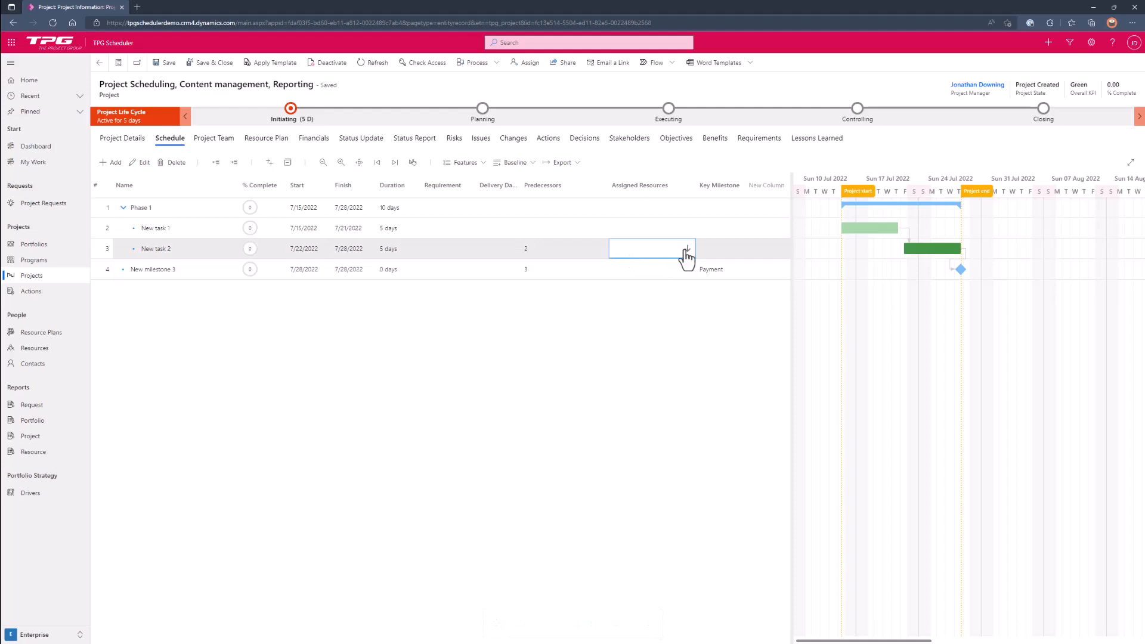
left_click(686, 248)
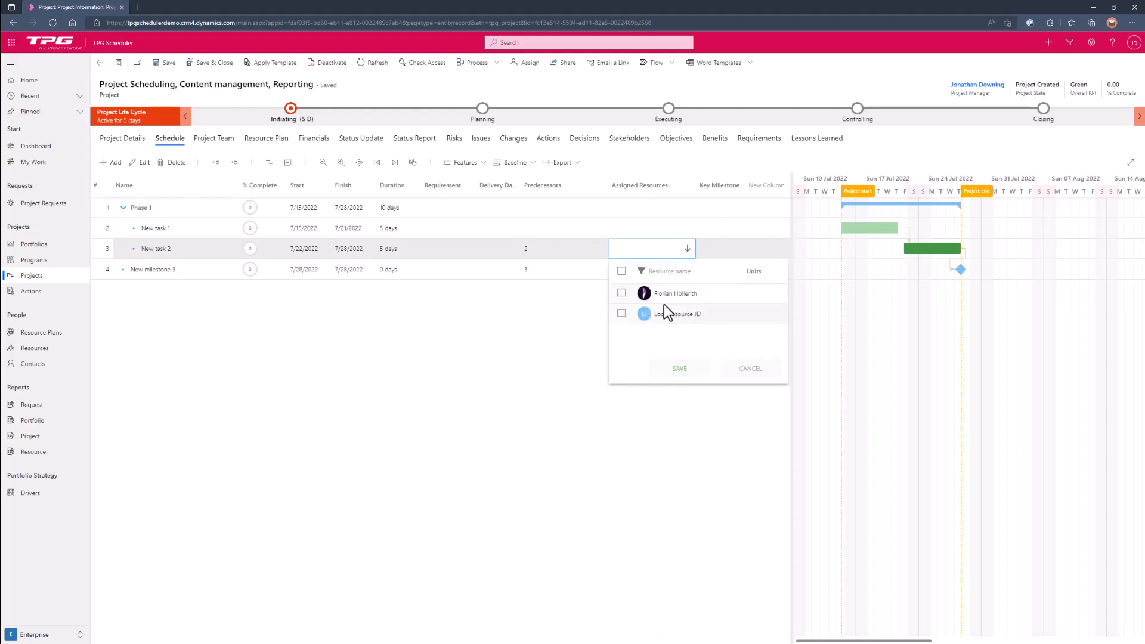
left_click(621, 293)
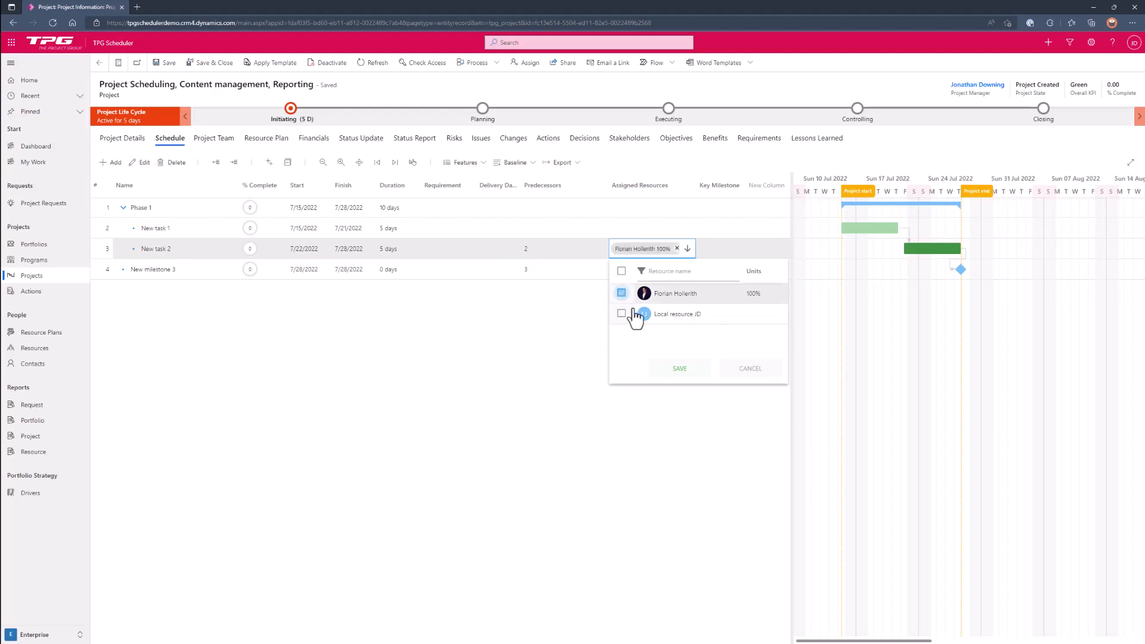
left_click(678, 369)
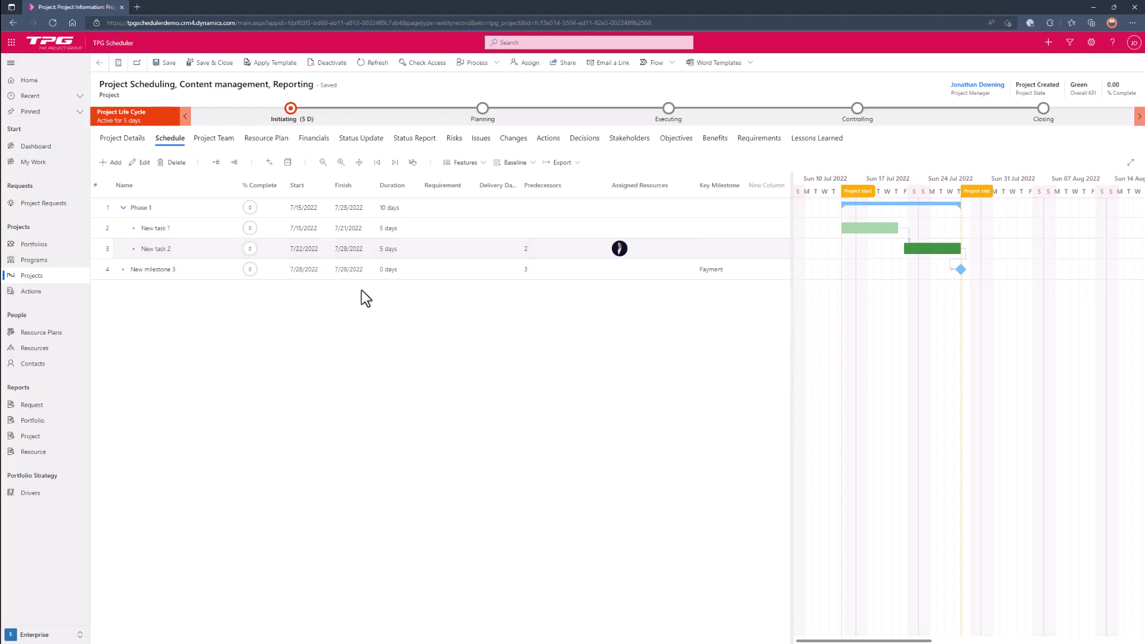
Step: Open New task 2's advanced settings and examine the available scheduling modes and constraint types
right_click(173, 248)
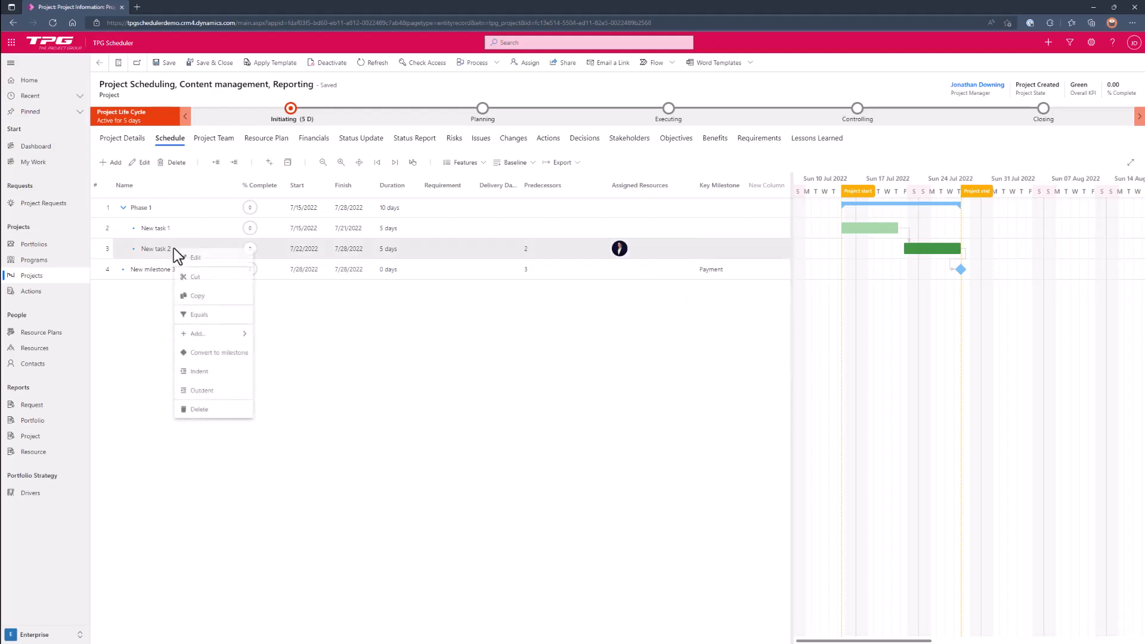
left_click(195, 257)
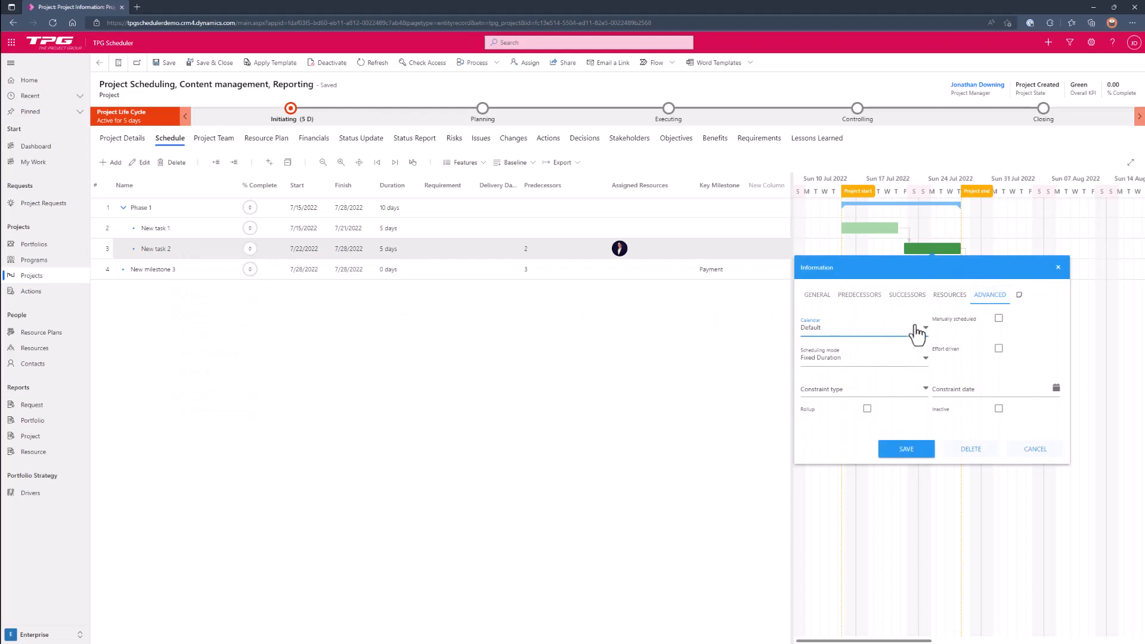
left_click(926, 359)
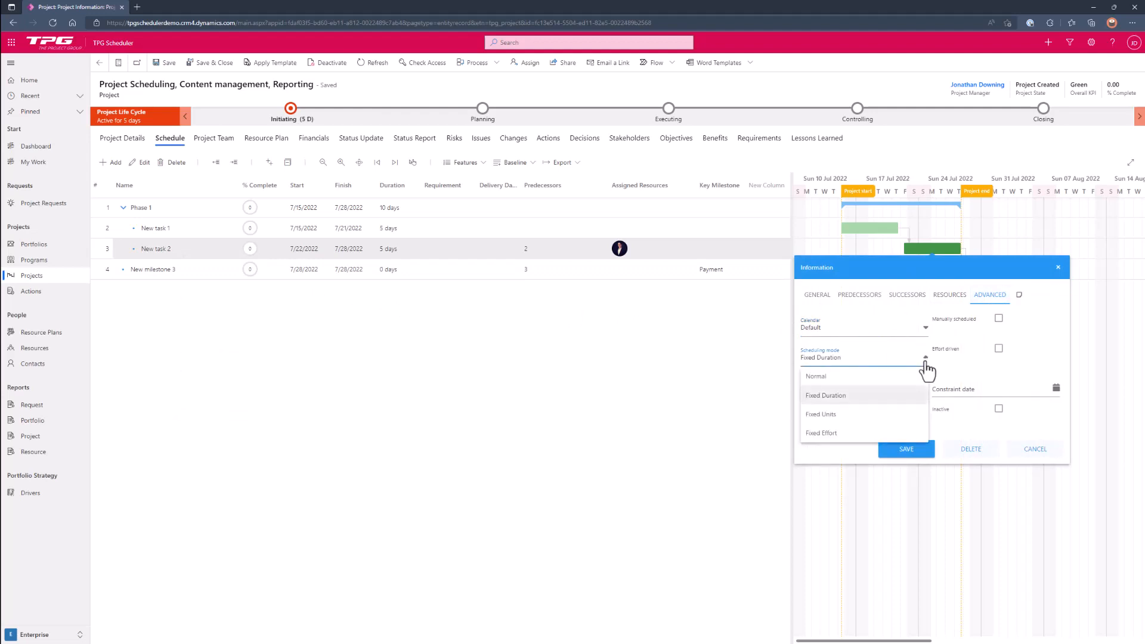
left_click(925, 360)
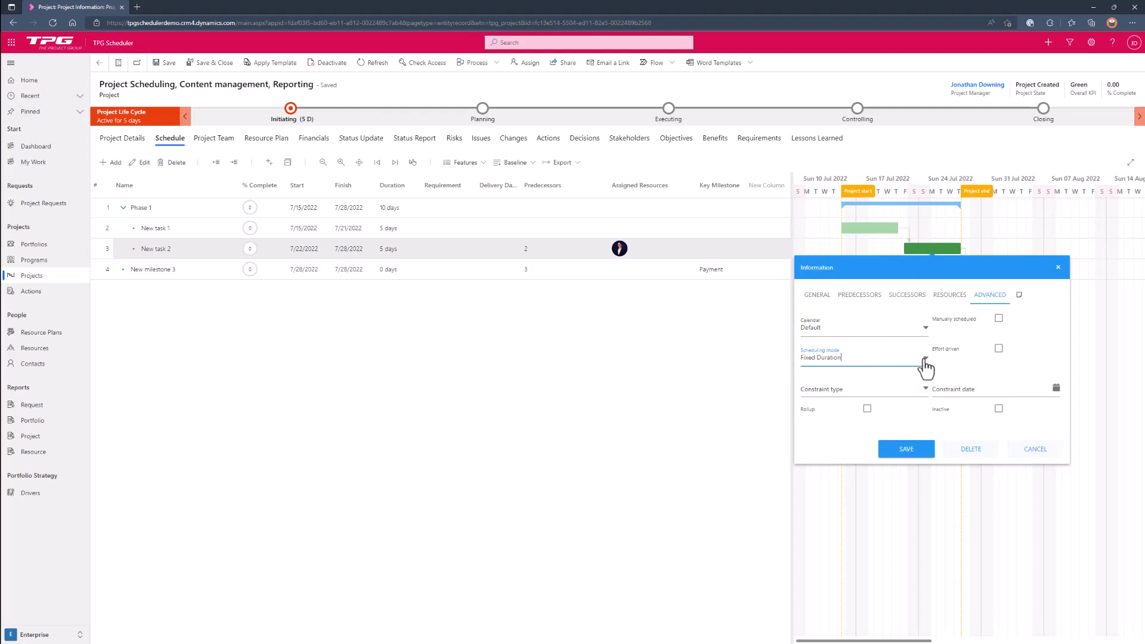
left_click(925, 361)
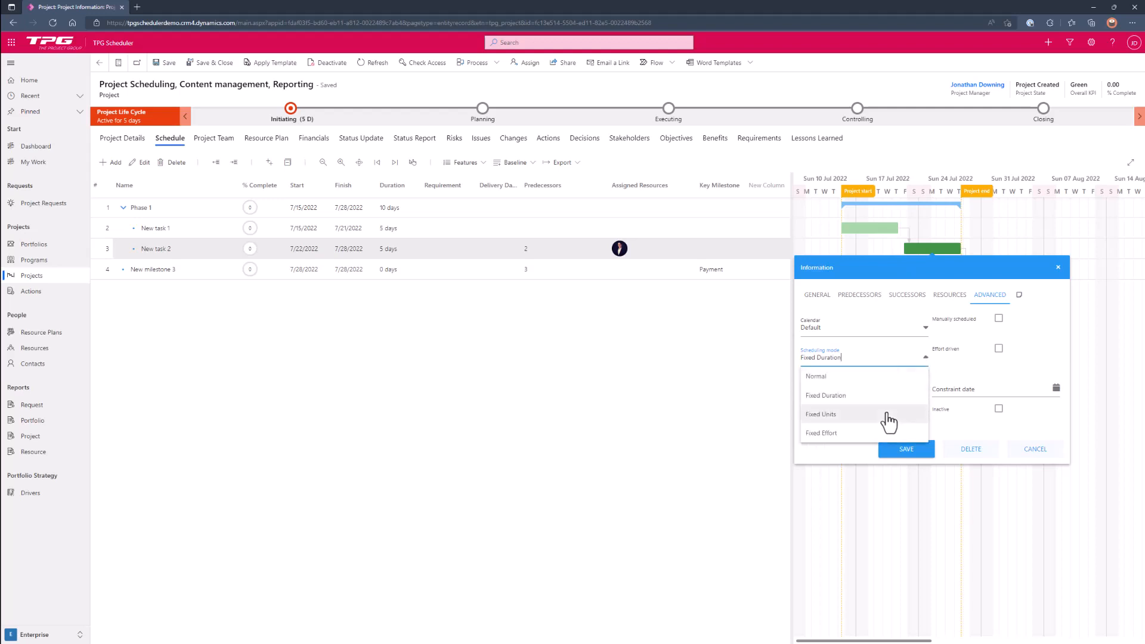
left_click(925, 360)
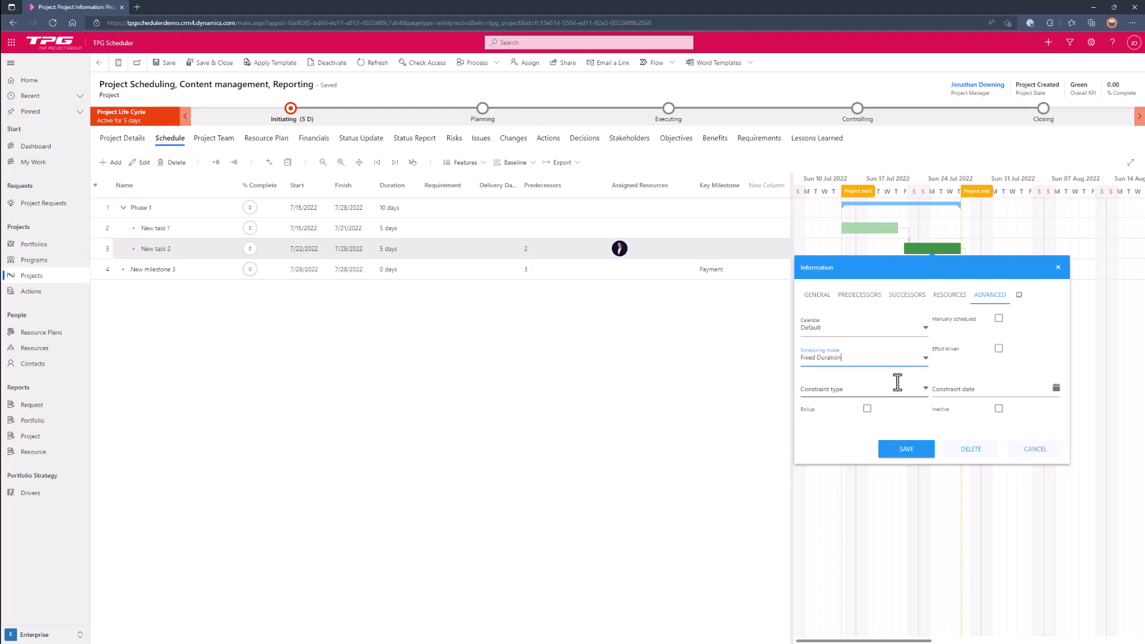
left_click(925, 390)
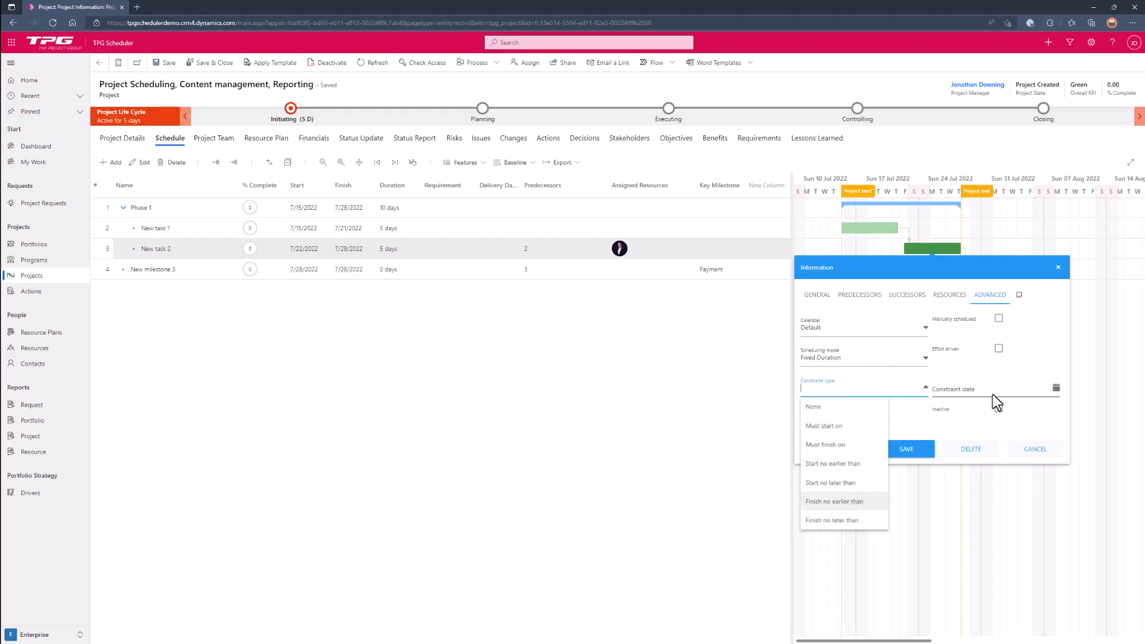
left_click(927, 390)
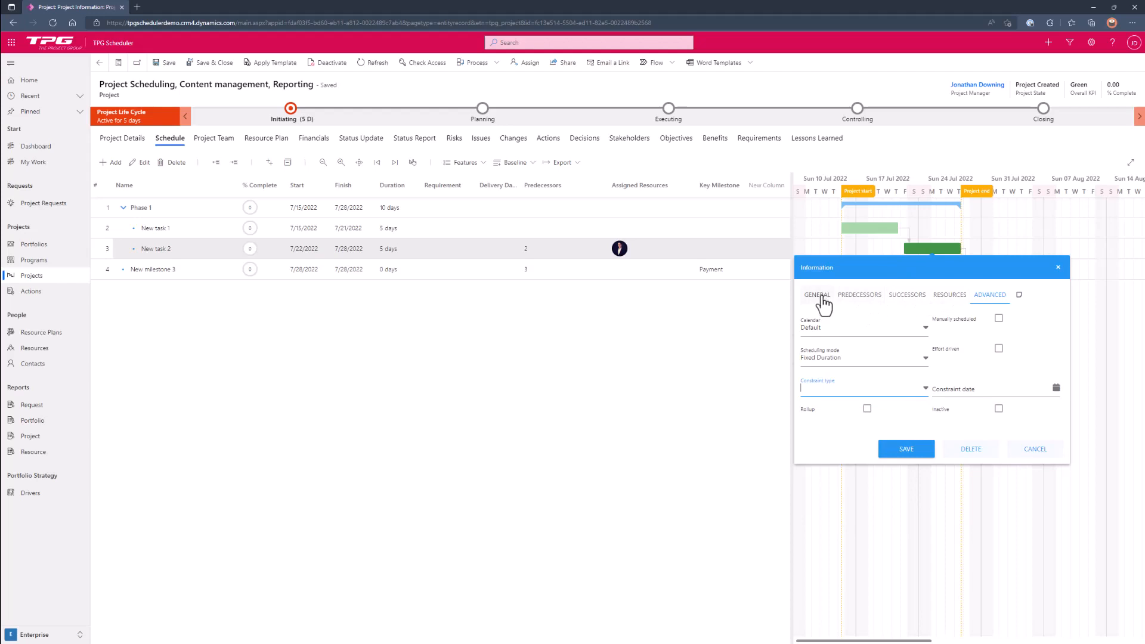
Step: Assign Local resource JD to New task 2 as an additional resource at 100% units and save the task
left_click(948, 295)
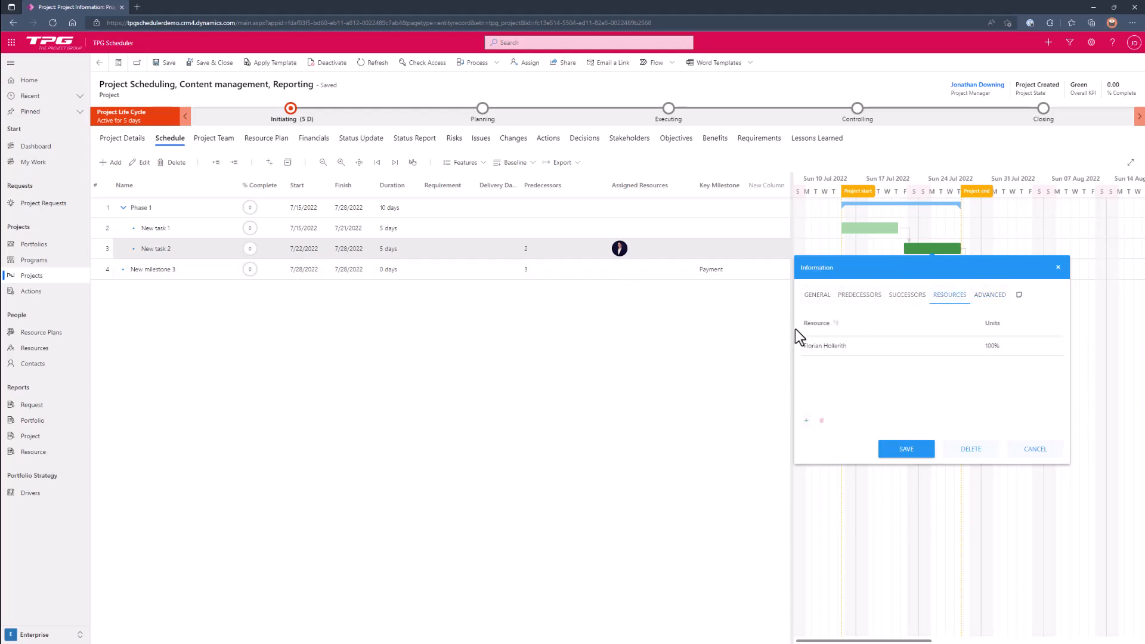
left_click(806, 421)
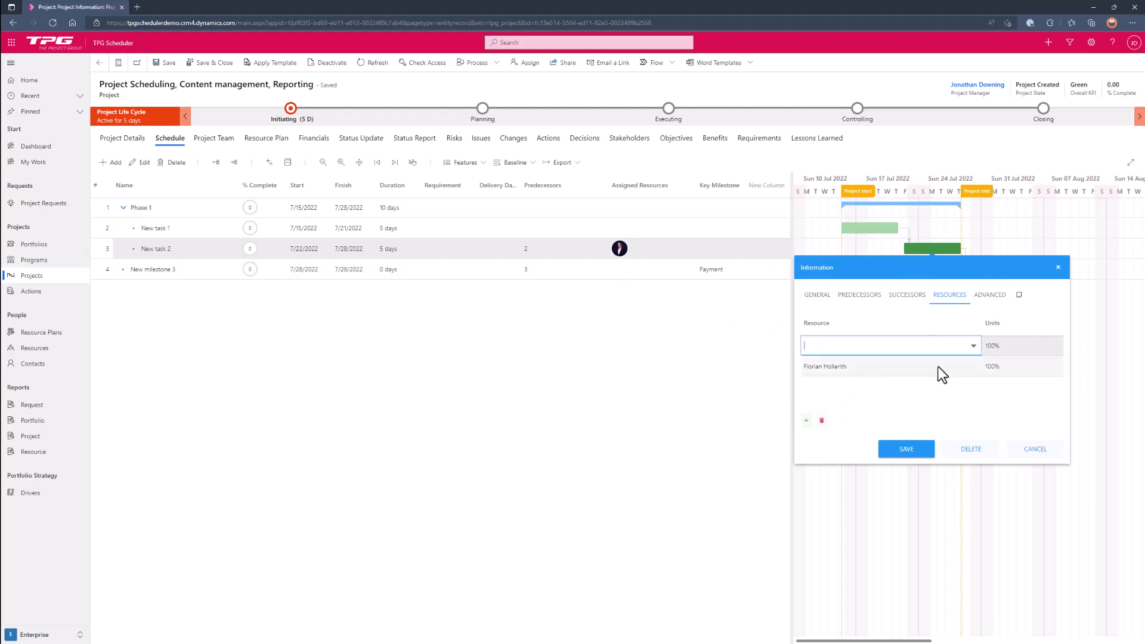
left_click(973, 347)
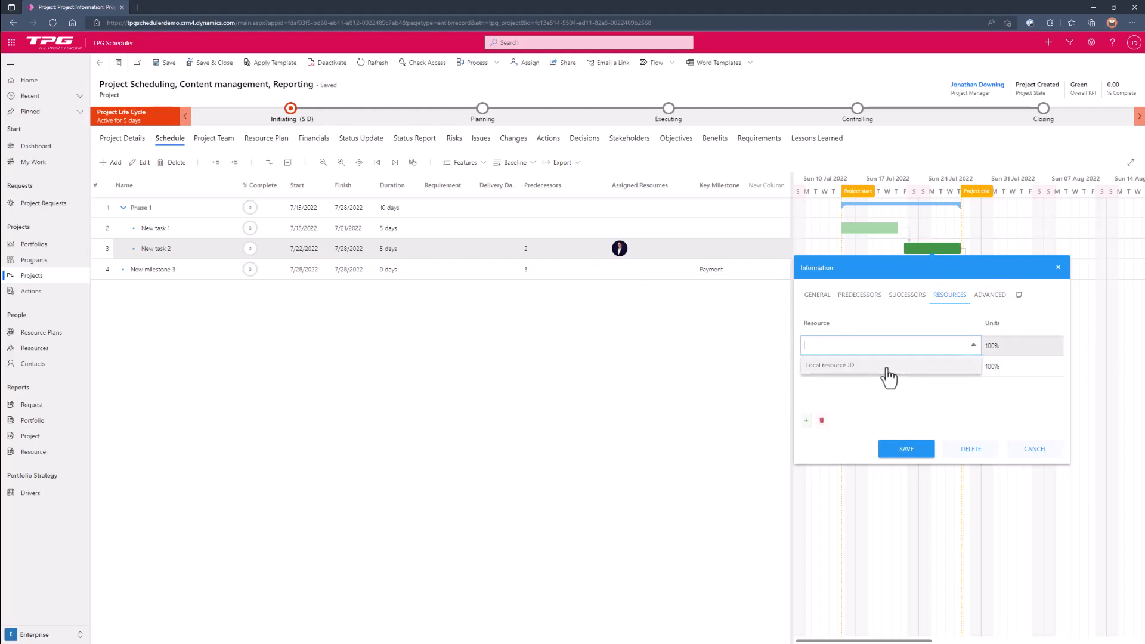
left_click(866, 366)
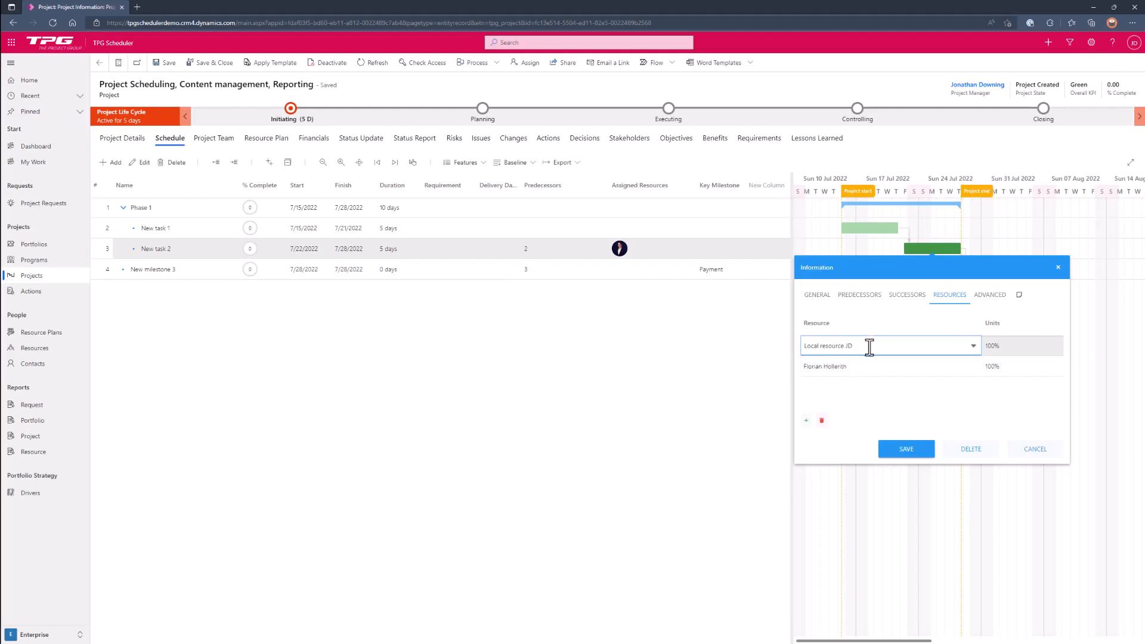
left_click(912, 448)
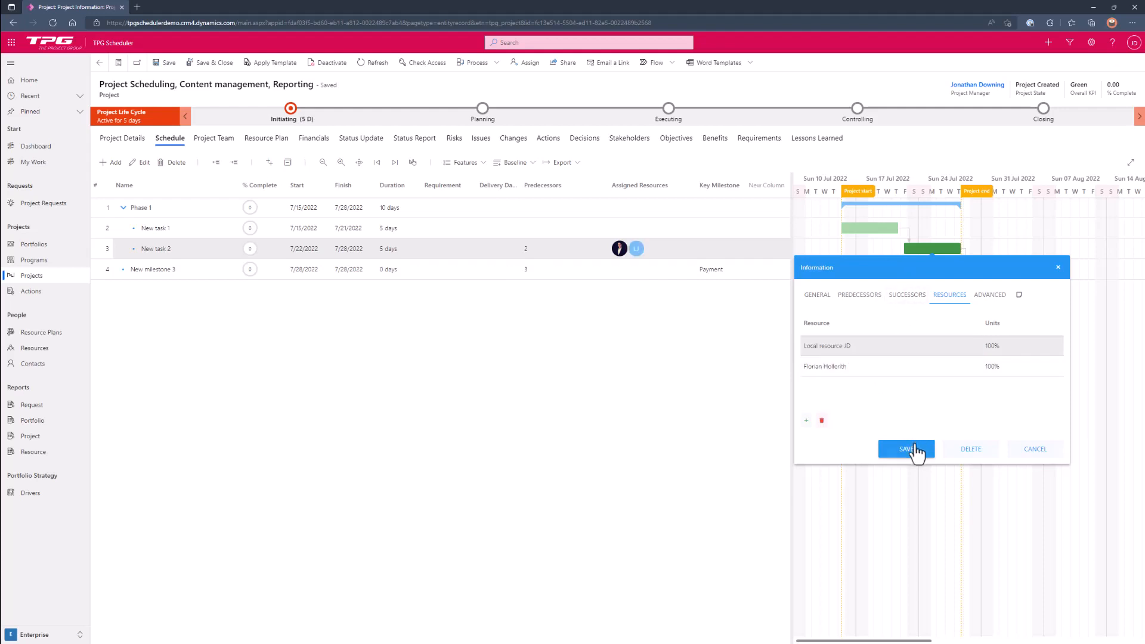
left_click(913, 449)
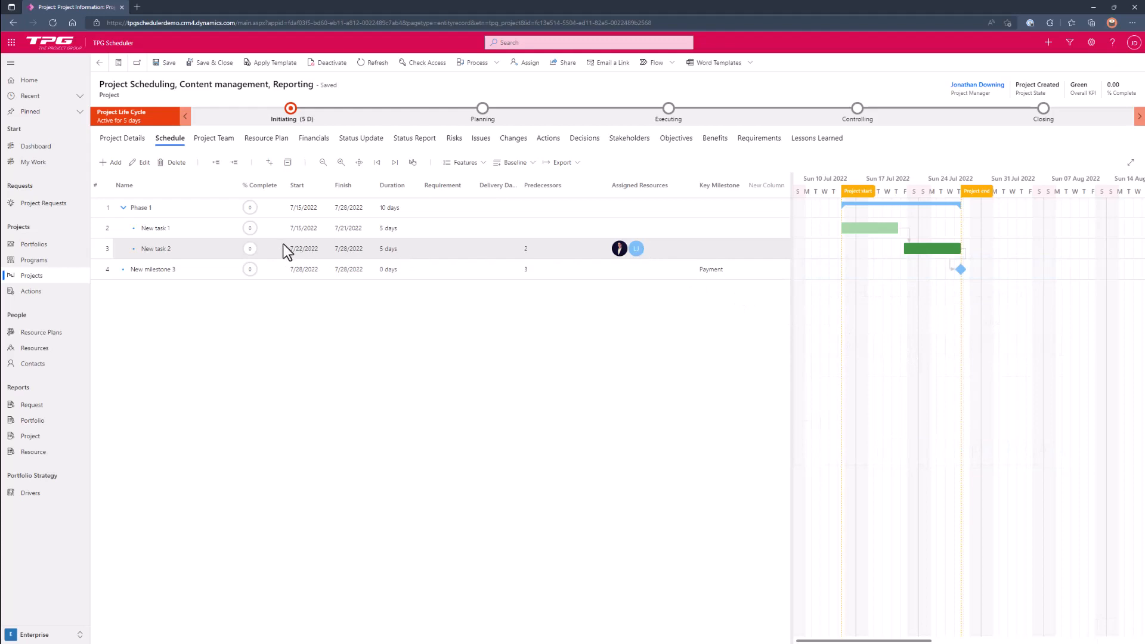
Step: Review New task 2's predecessors, successors and general details, including its effort, and close the task information
right_click(187, 247)
left_click(262, 257)
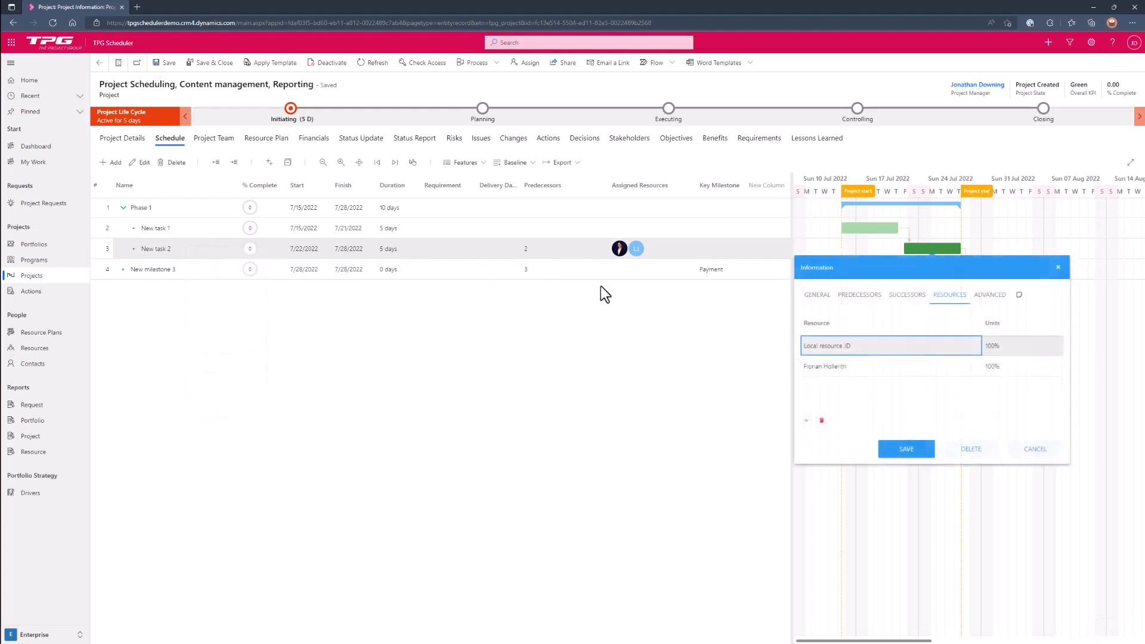
left_click(865, 296)
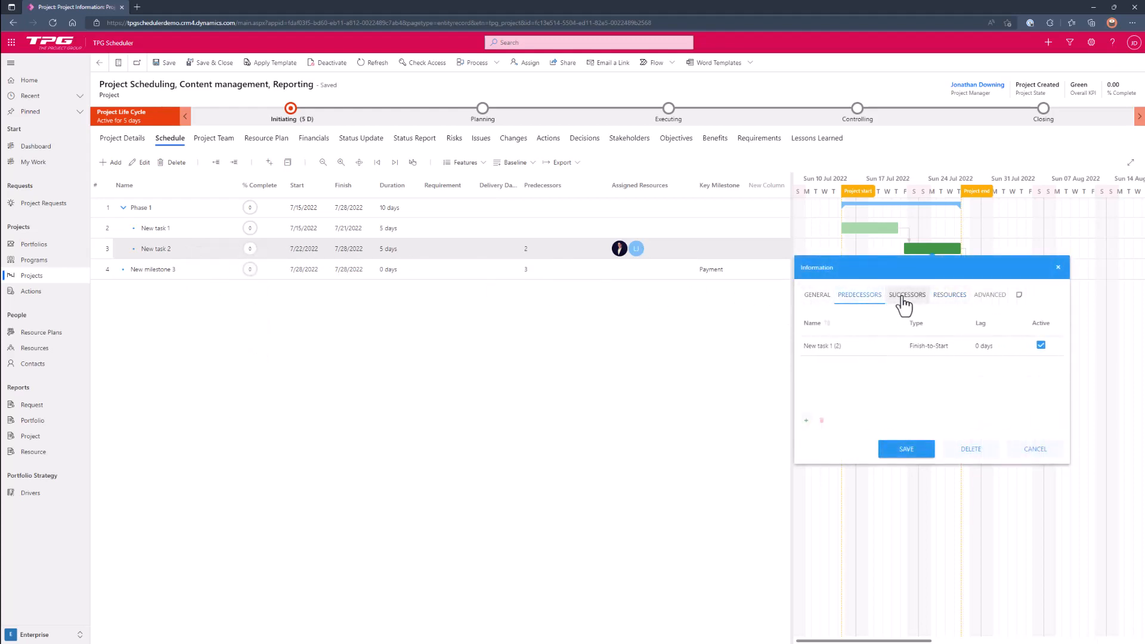
left_click(903, 296)
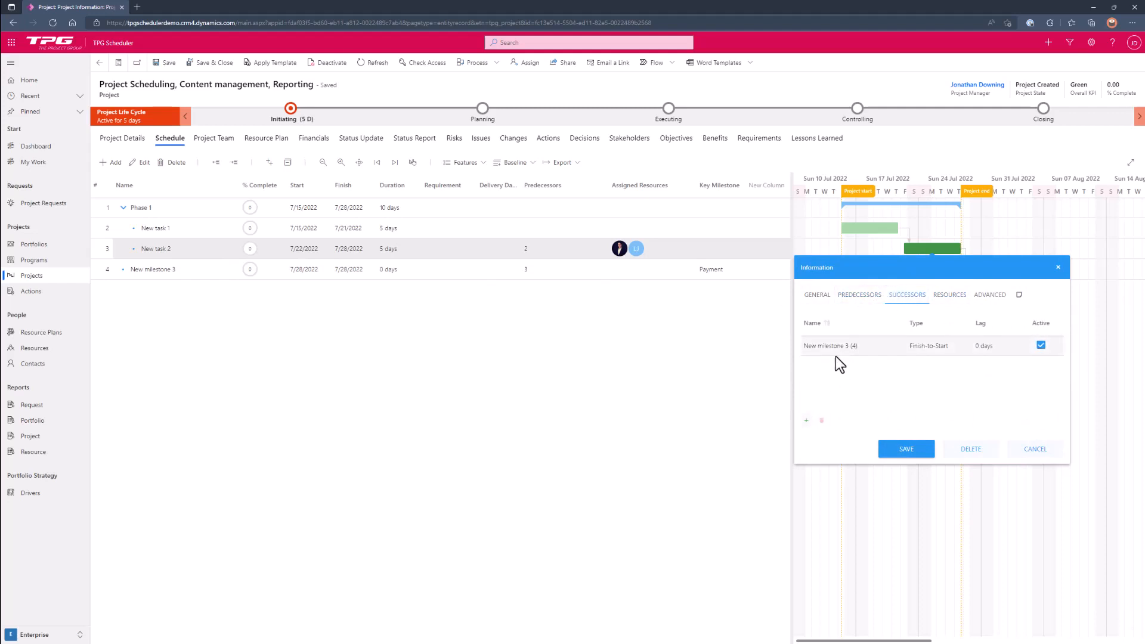
left_click(824, 298)
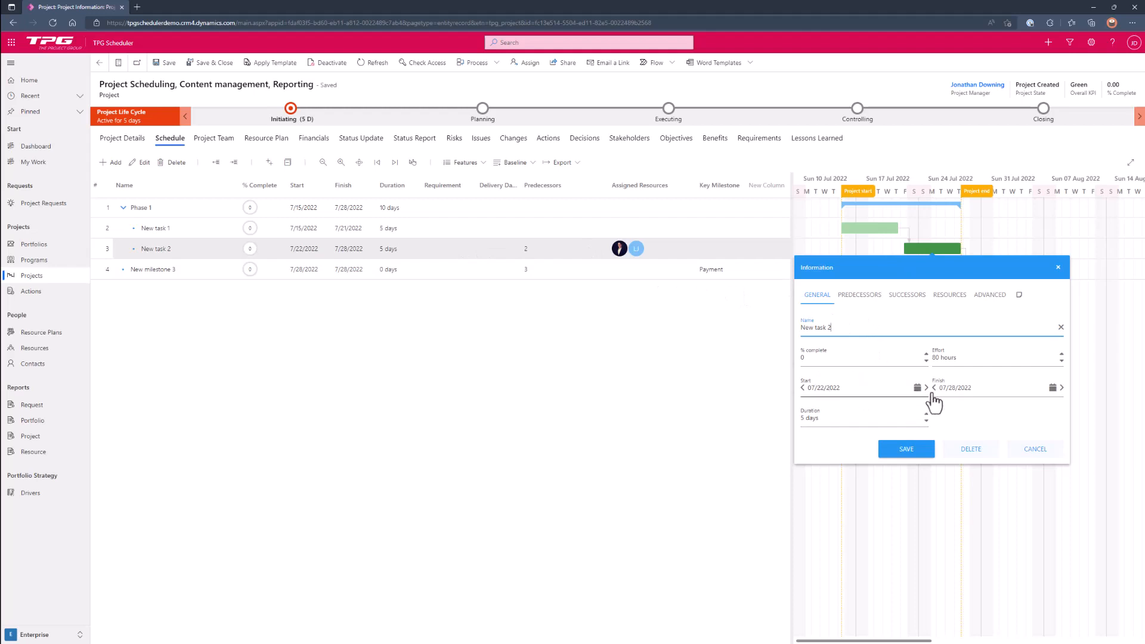
left_click(905, 452)
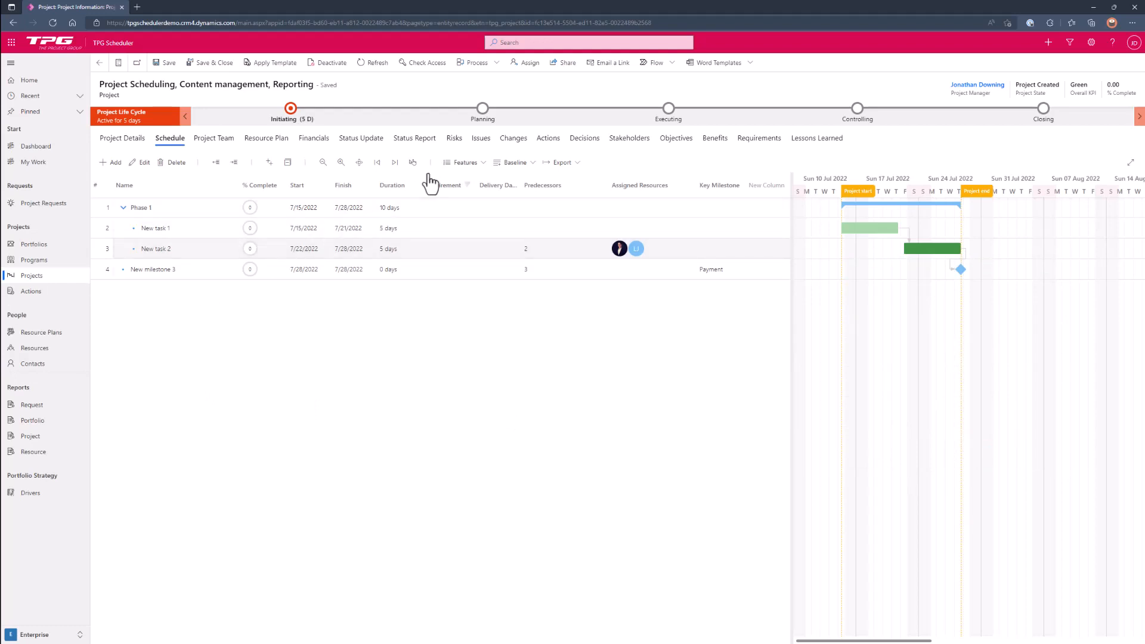
Step: Try out the task labels and critical path display in the Gantt chart, switching each one off again
left_click(461, 163)
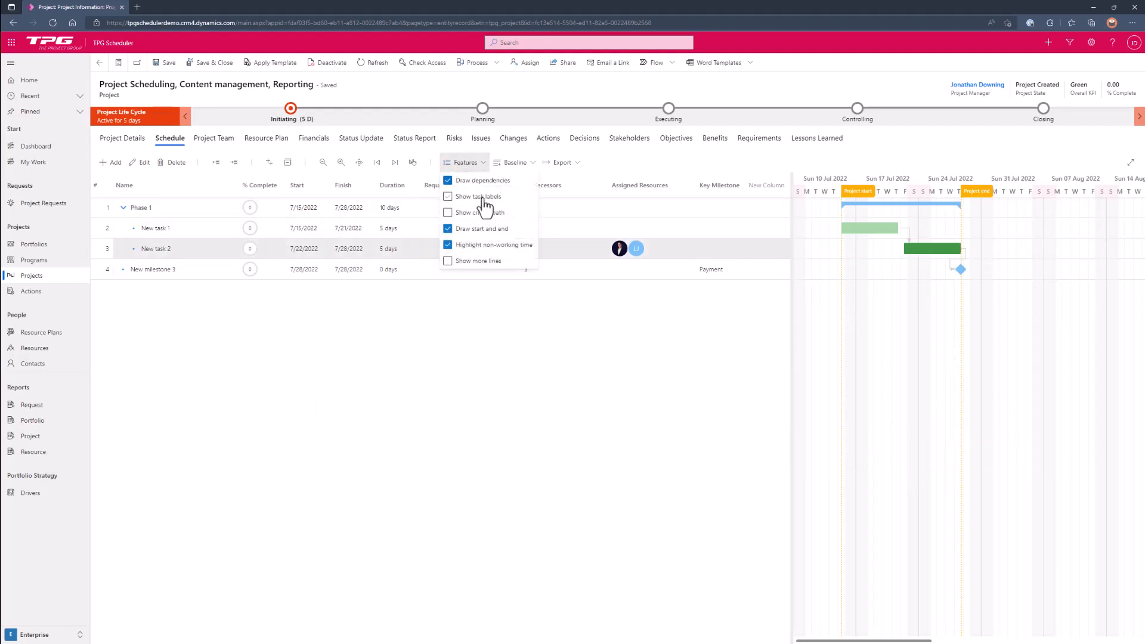
left_click(478, 197)
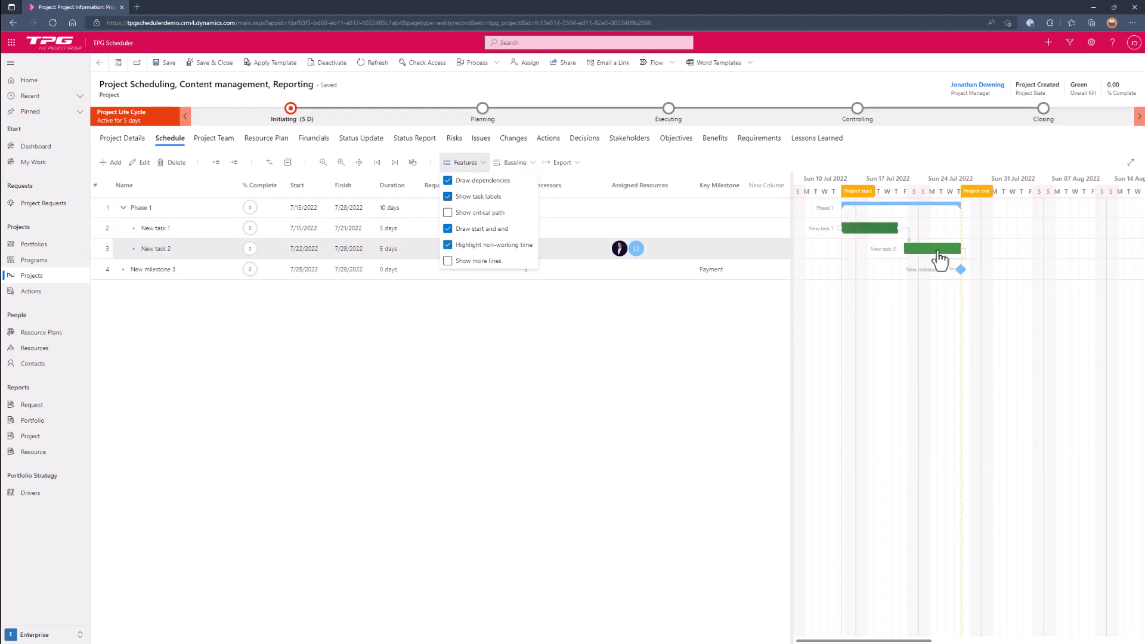
left_click(477, 197)
left_click(478, 213)
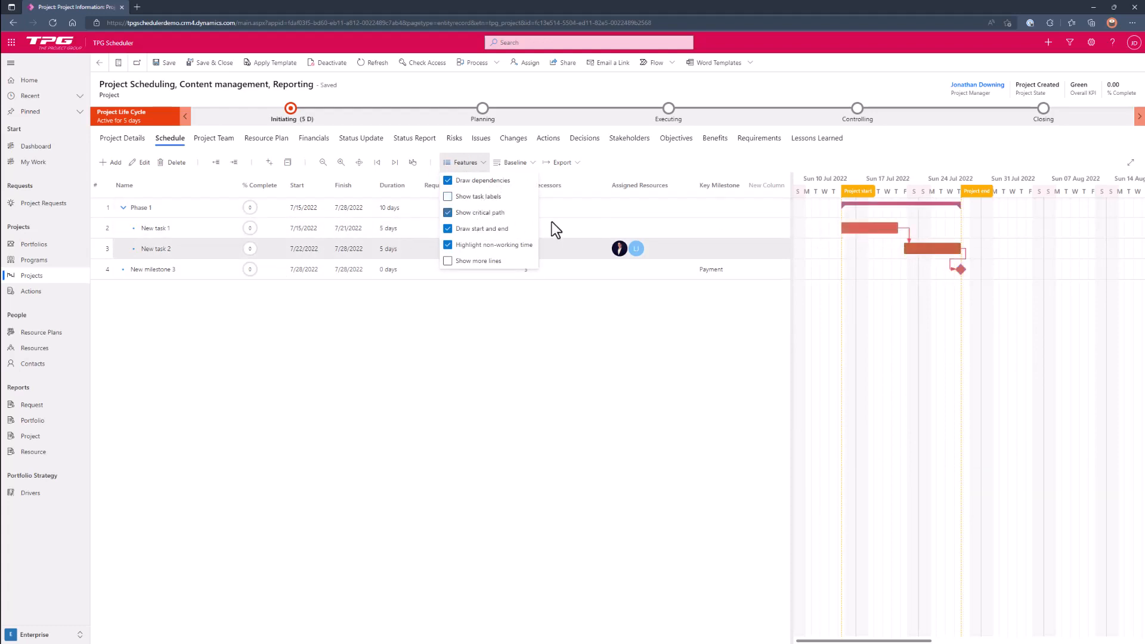
left_click(461, 213)
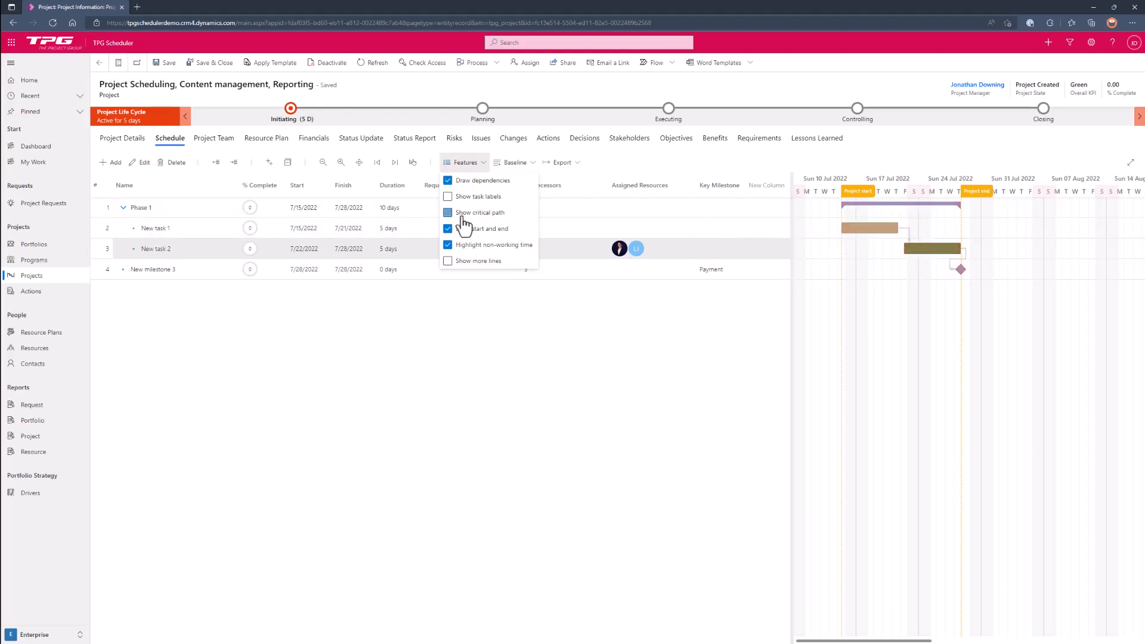
Step: Try the Show more lines display for the schedule and restore the normal row height
left_click(468, 263)
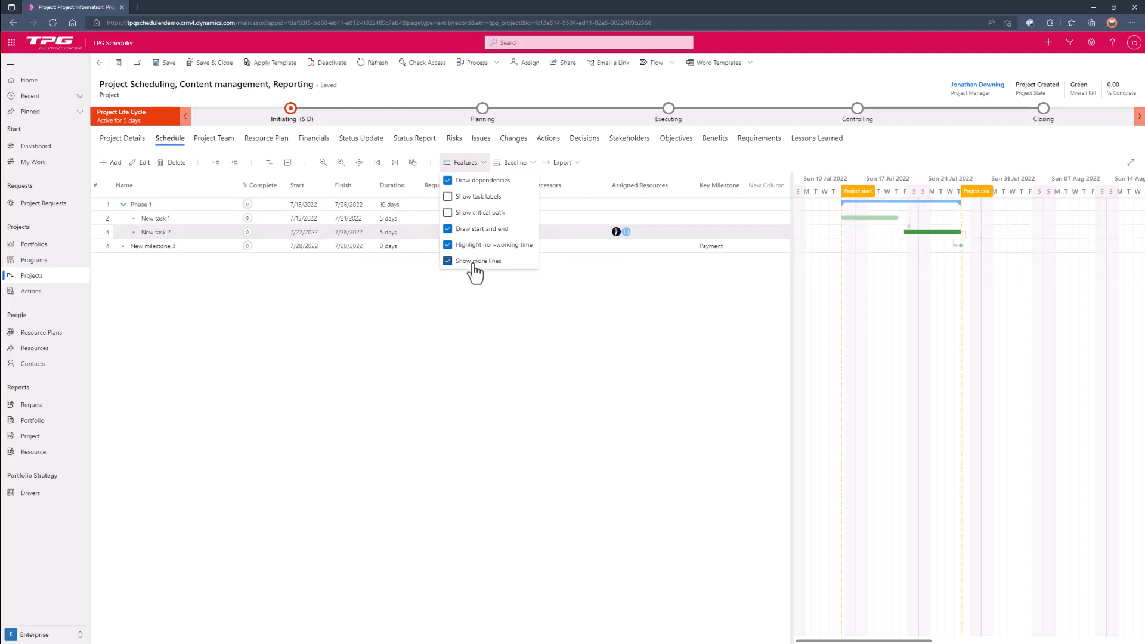
left_click(475, 263)
left_click(474, 263)
left_click(475, 263)
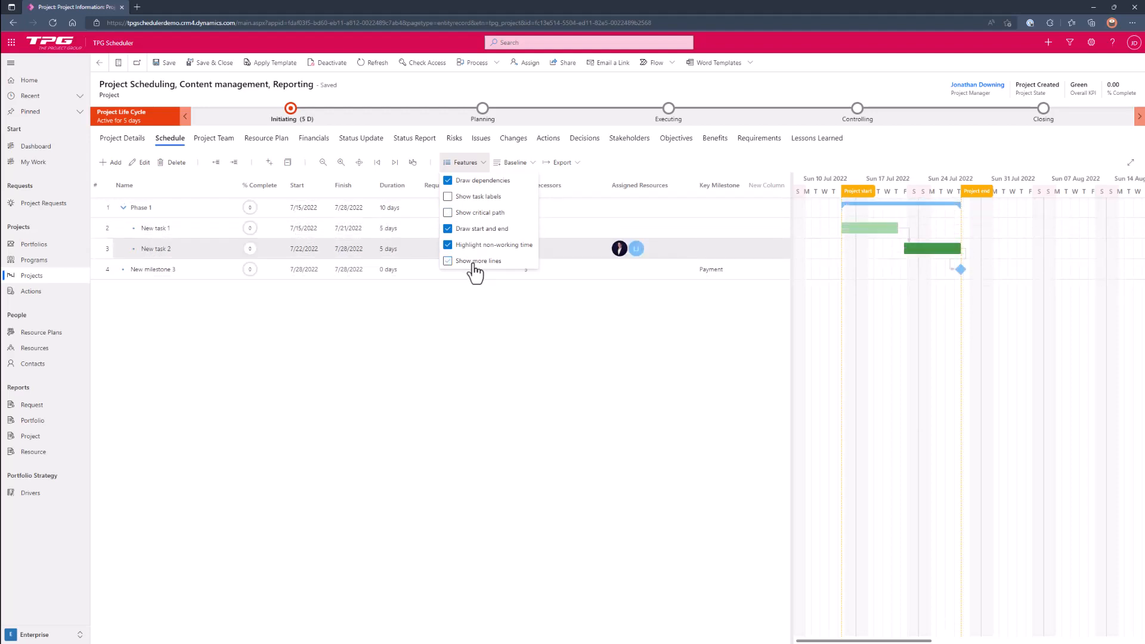
left_click(477, 164)
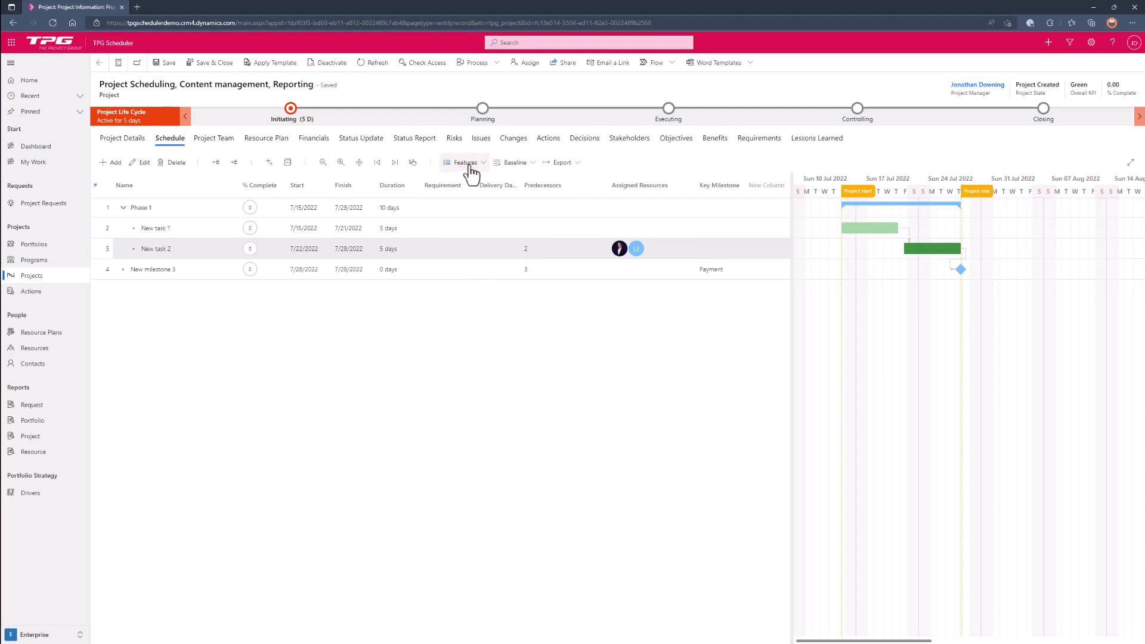
Step: Set the baseline for the schedule and show it beneath the task bars in the Gantt chart
left_click(520, 164)
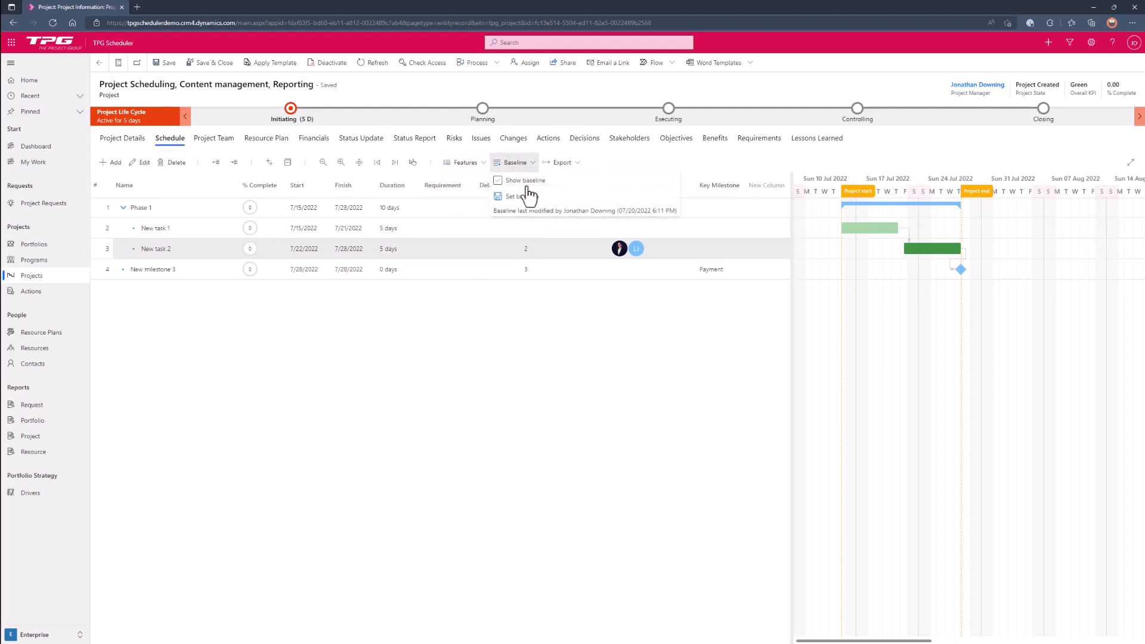
left_click(528, 199)
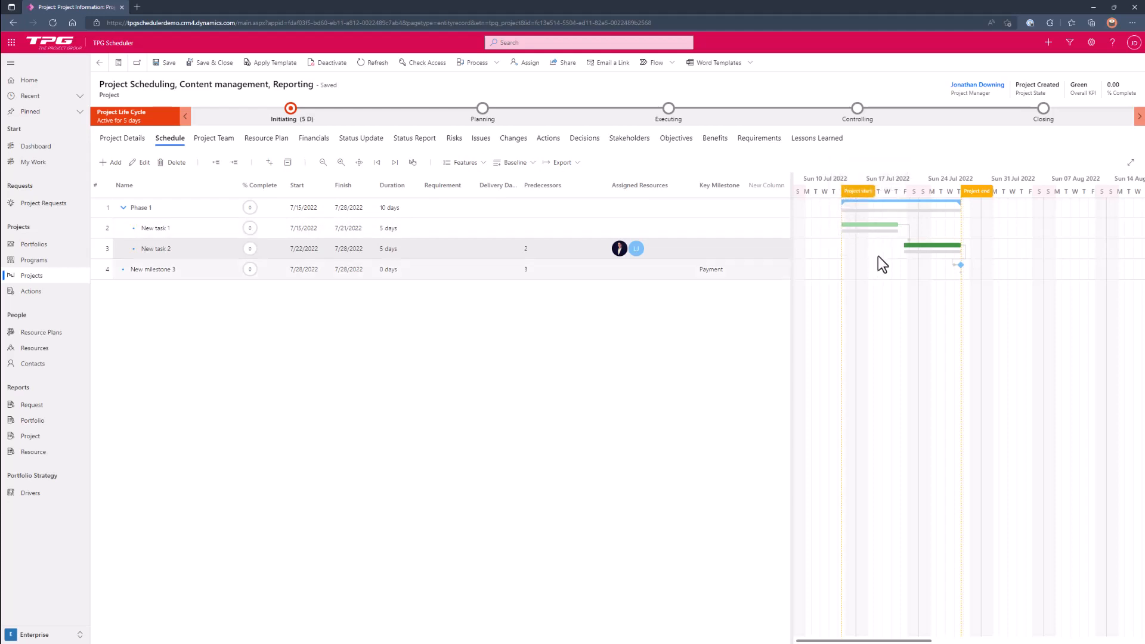
mouse_move(874, 231)
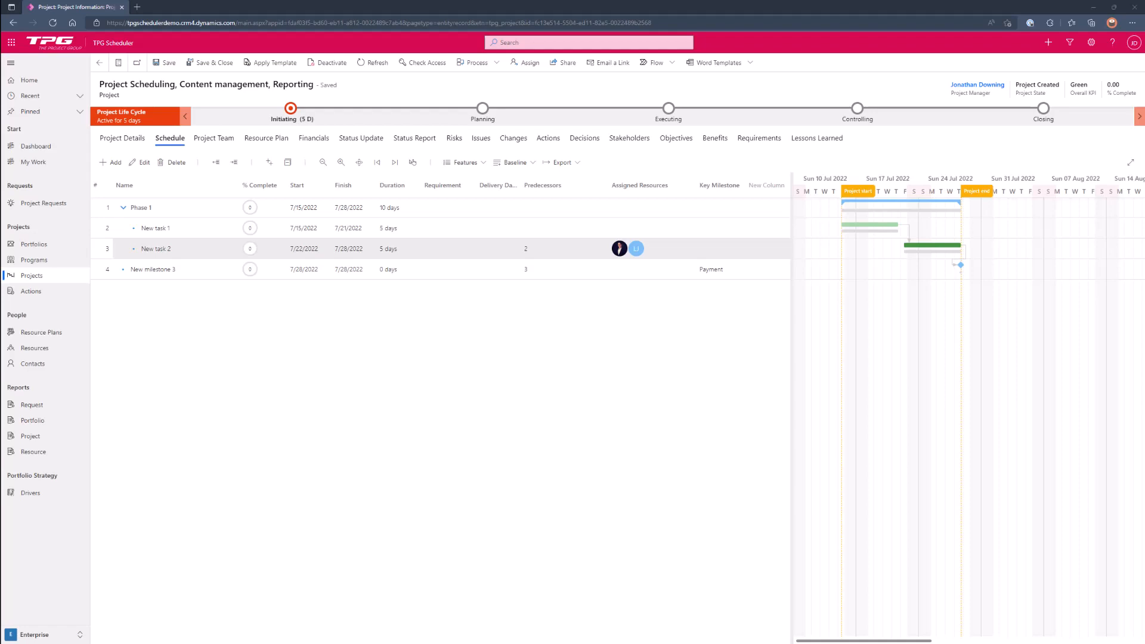
Step: Switch to the TPG ProjectPowerPack window, enlarge it to full screen and open the list of all projects
left_click_drag(0, 89, 619, 117)
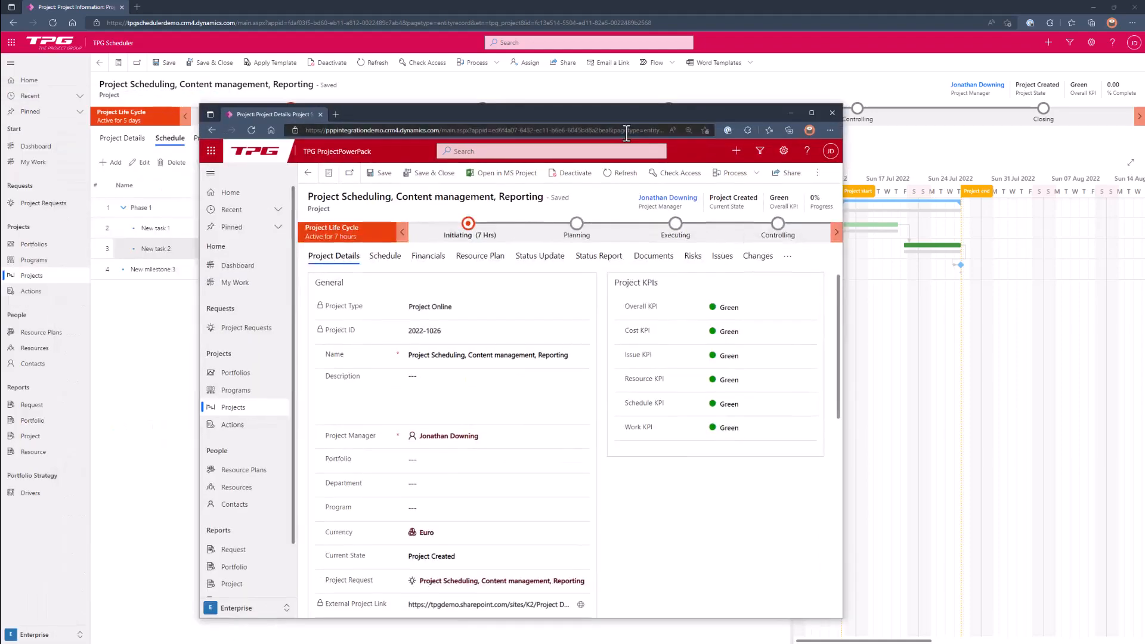
left_click(808, 113)
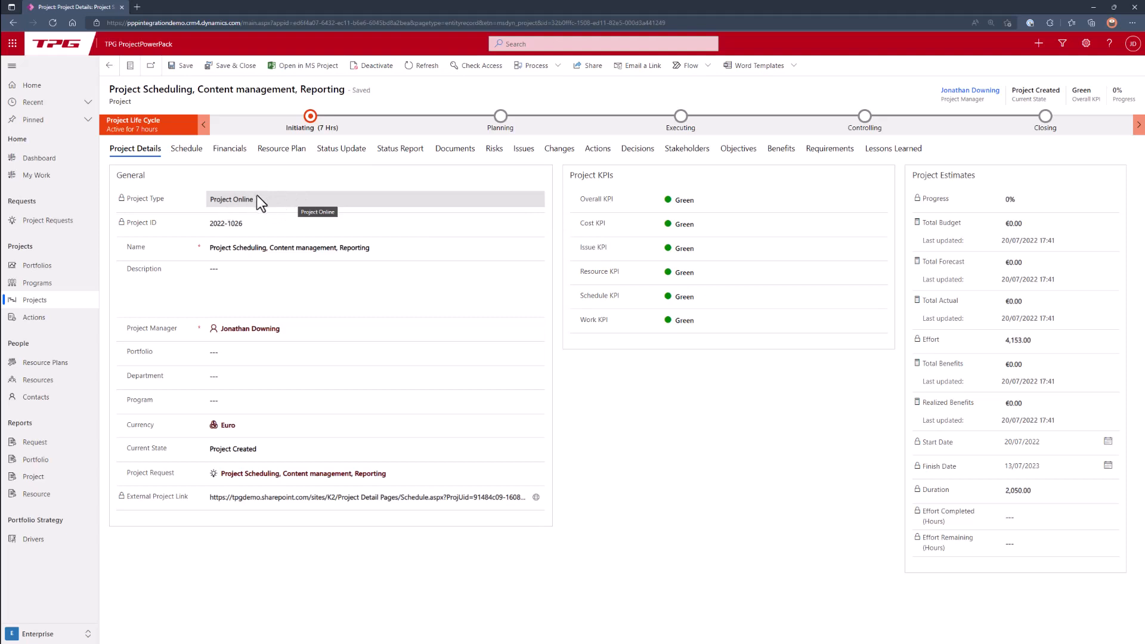
left_click(65, 302)
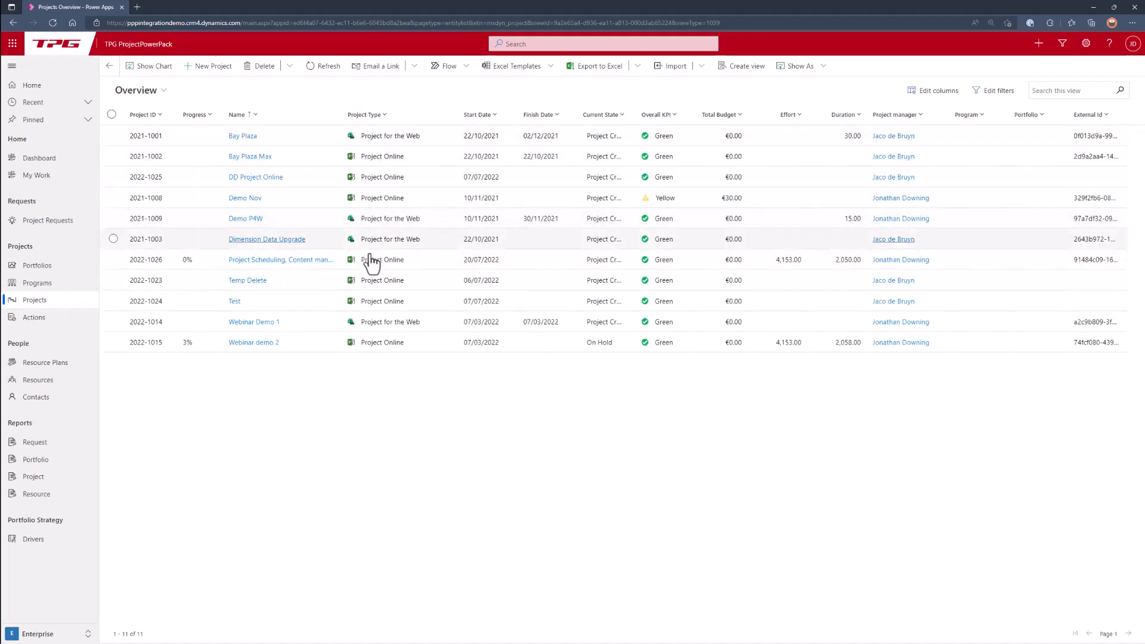
Step: Examine the schedule of the Demo P4W project and return to the project list
left_click(252, 220)
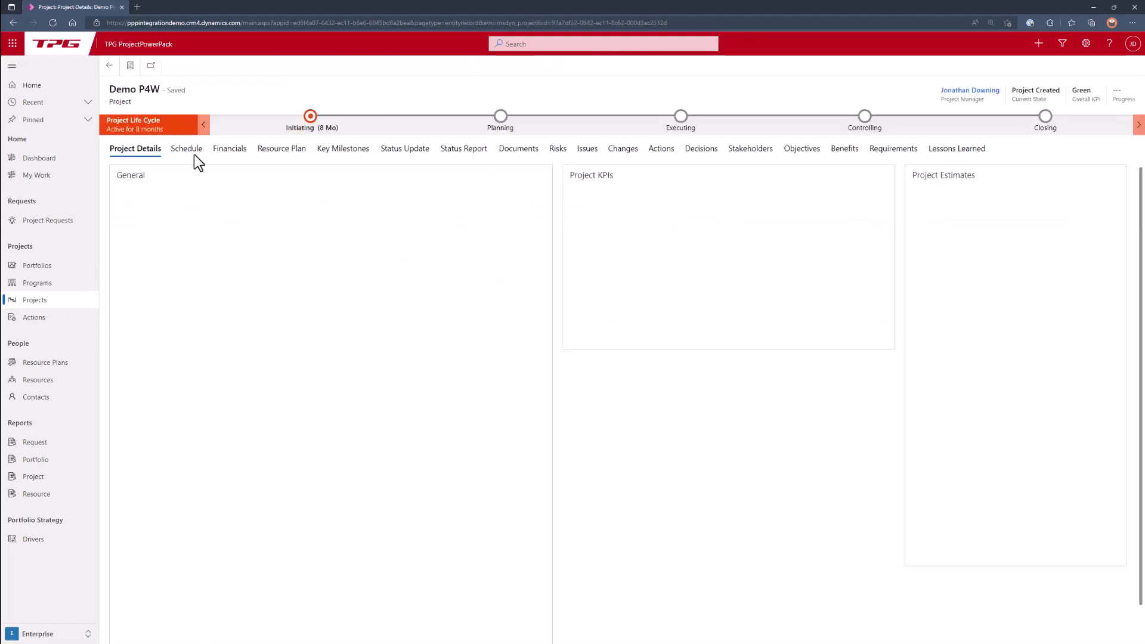
left_click(192, 154)
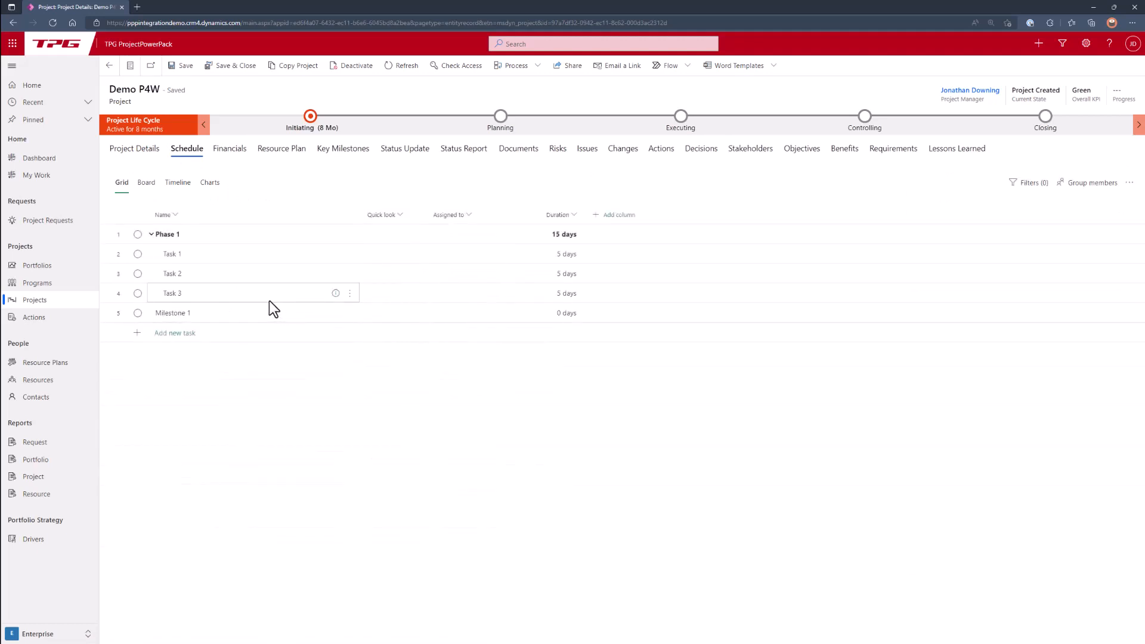
left_click(112, 71)
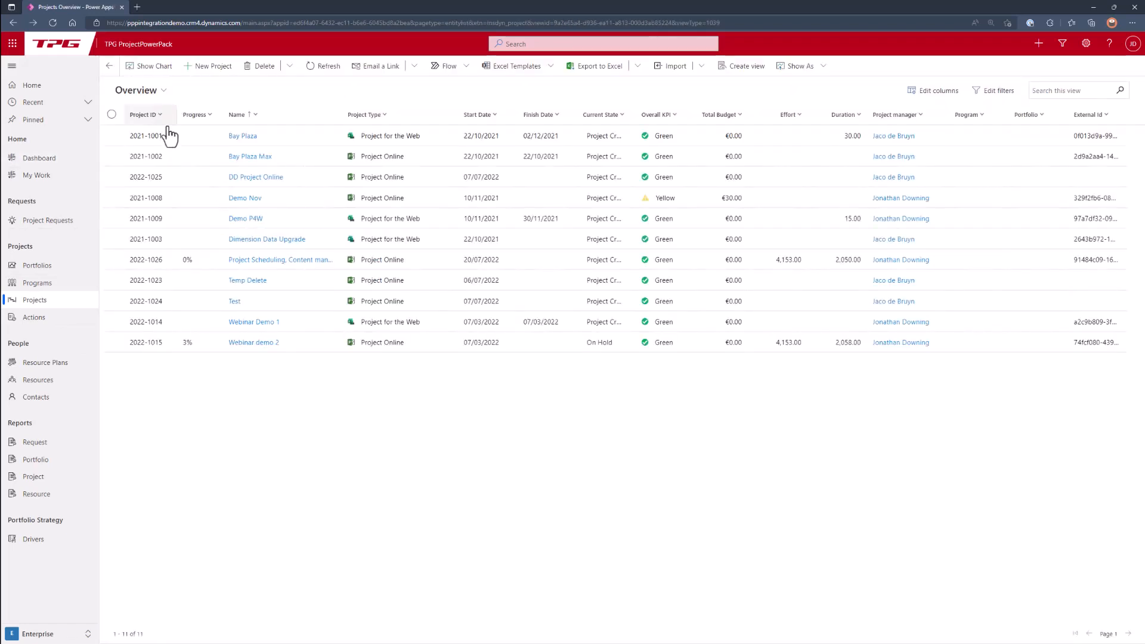
Step: Examine the Request Approval details of the project request linked to Project Scheduling, Content management, Reporting, and return to the project
left_click(303, 261)
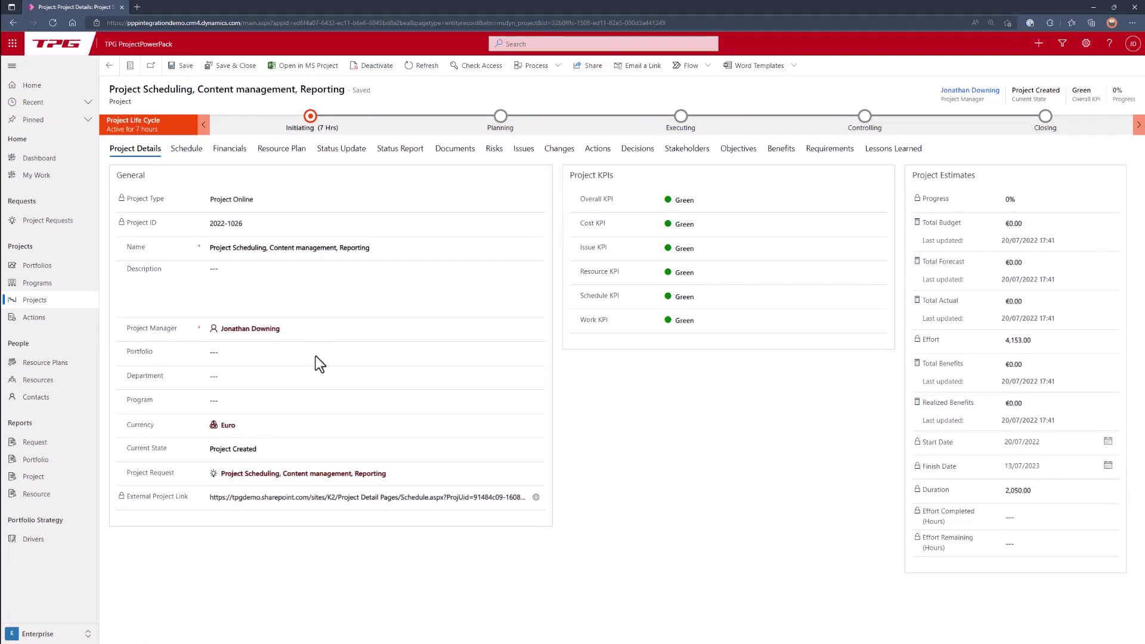
left_click(260, 475)
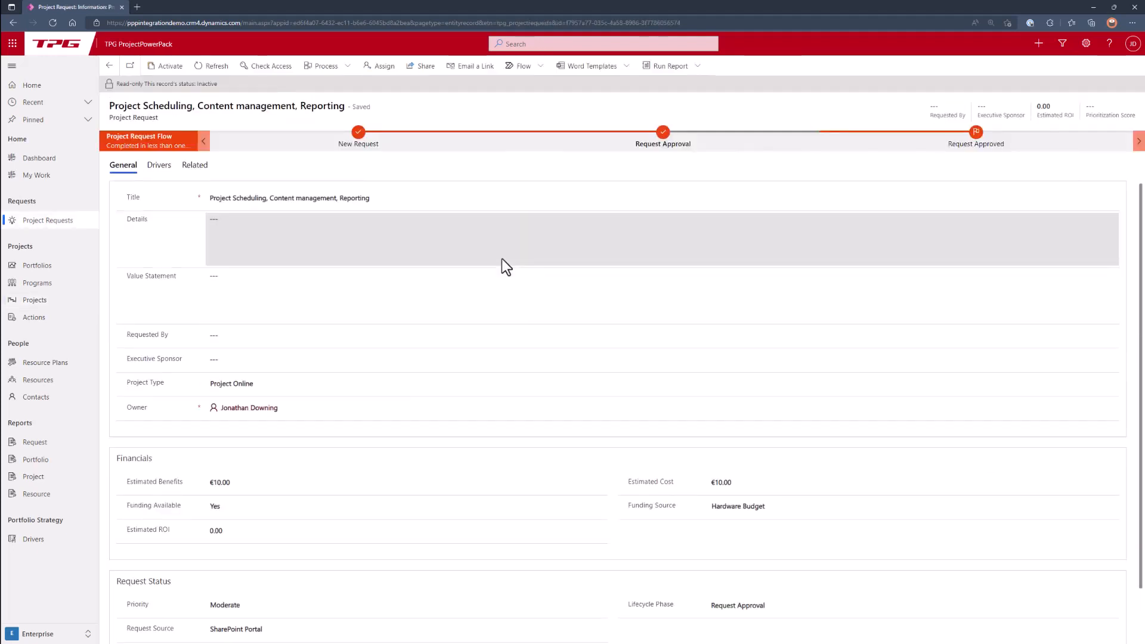
left_click(664, 141)
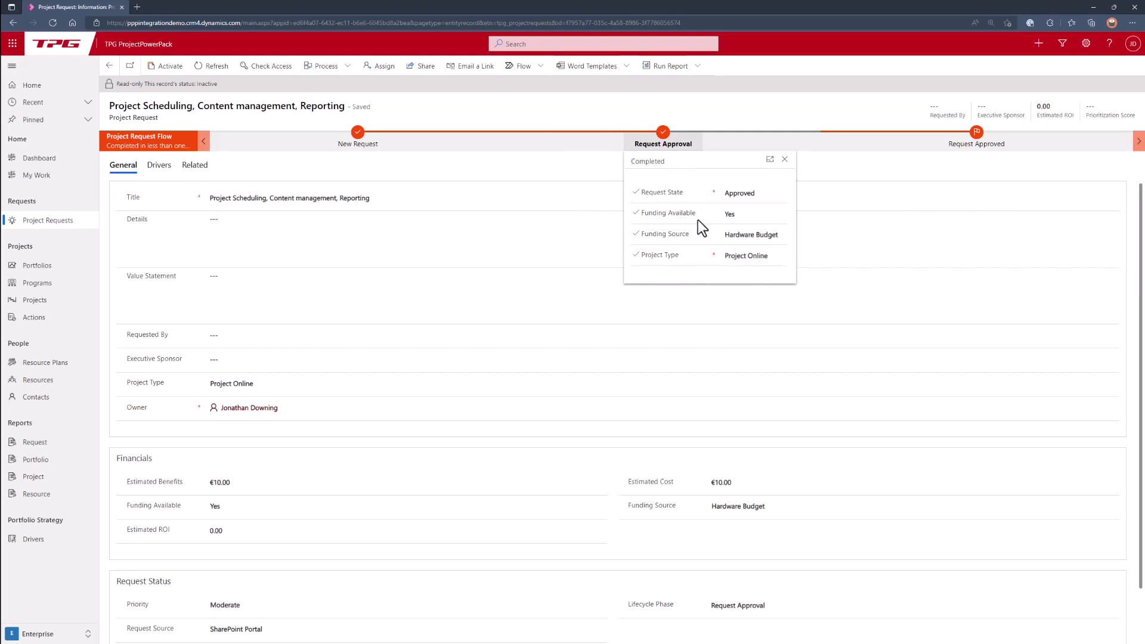
left_click(115, 69)
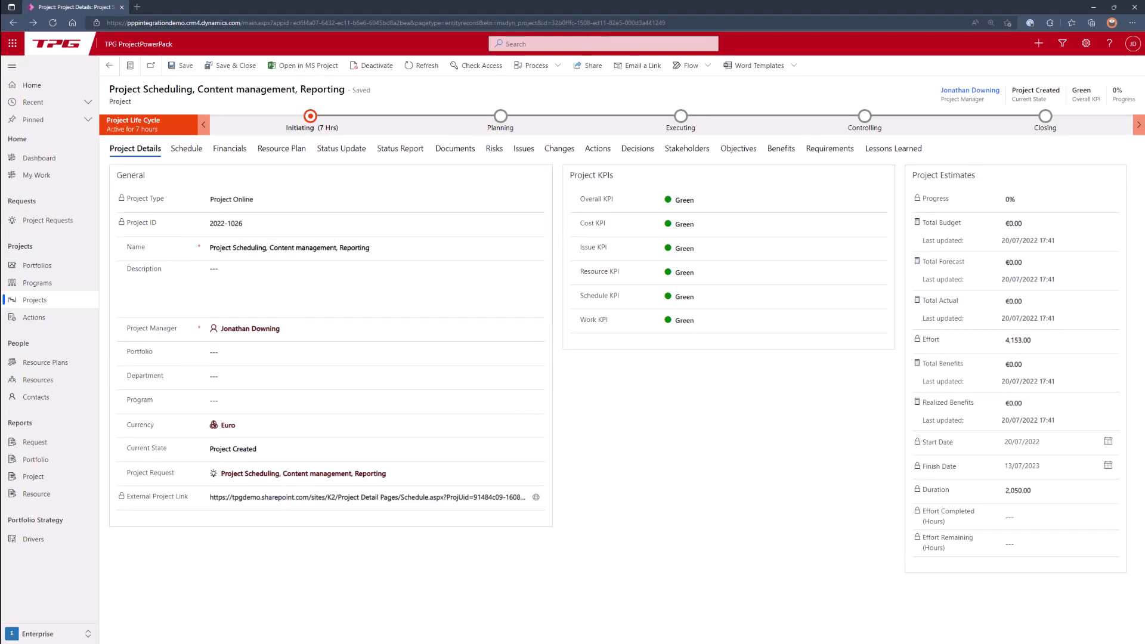
Step: Open the project in MS Project and mark the tasks from Analysis/Software Requirements through Development as 100% complete
left_click(280, 65)
left_click(651, 88)
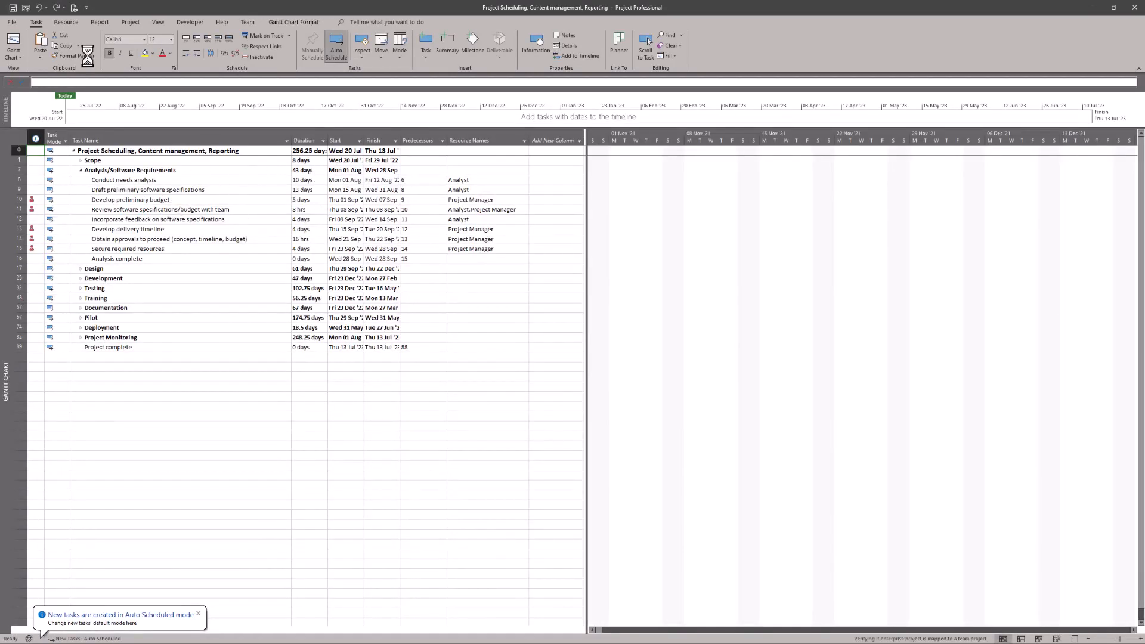
left_click(16, 171)
left_click_drag(17, 184, 17, 277)
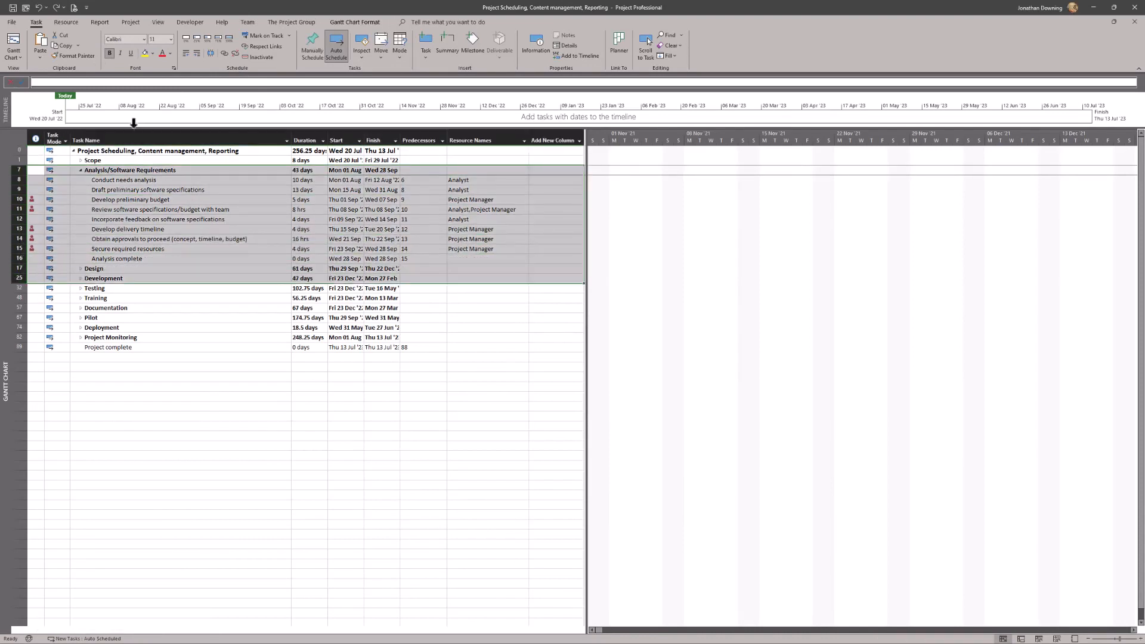
left_click(228, 38)
Step: Set the Project Status custom field to Active in the project information and publish the project
left_click(131, 22)
left_click(117, 42)
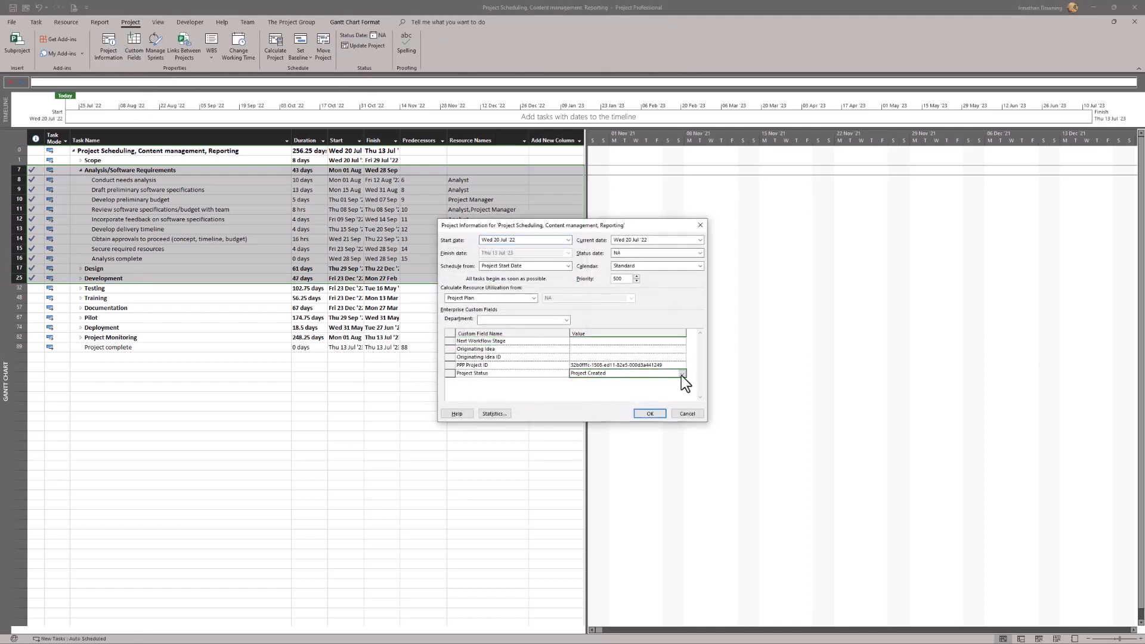
left_click(682, 374)
left_click(606, 389)
left_click(642, 410)
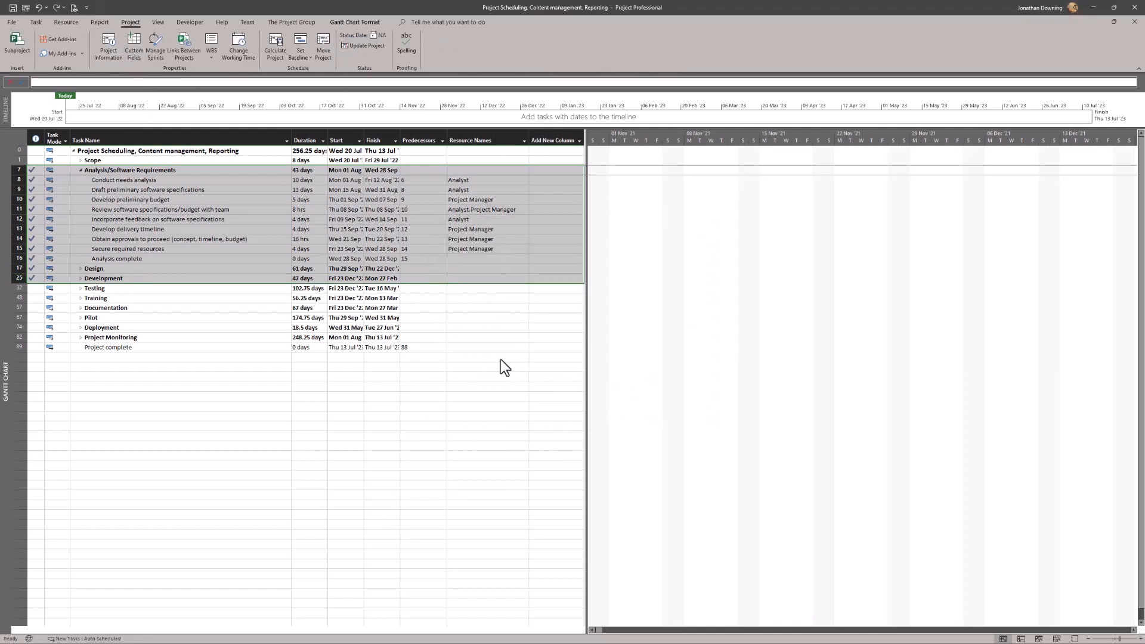
left_click(24, 9)
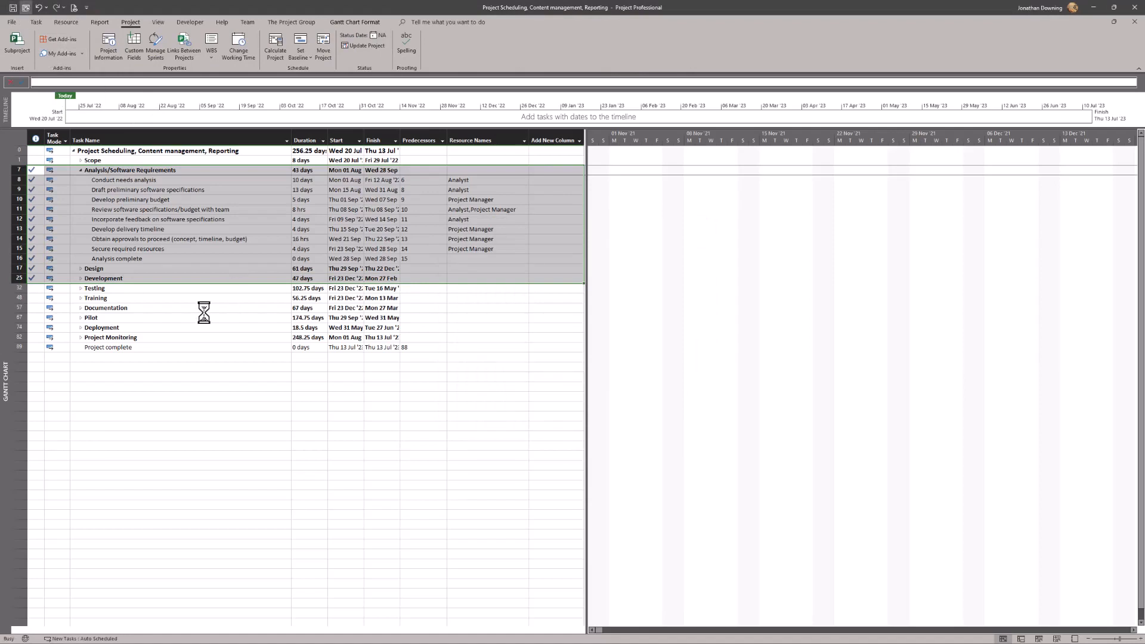
left_click(248, 220)
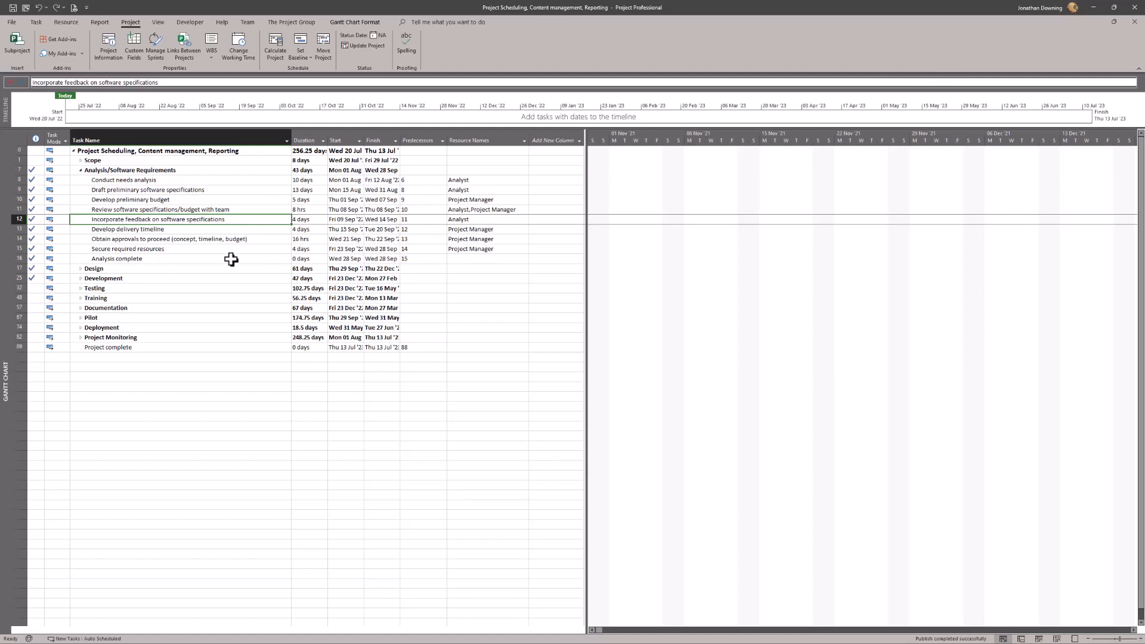
Step: Return to the project in TPG ProjectPowerPack and refresh its details to load the published data
left_click(1093, 7)
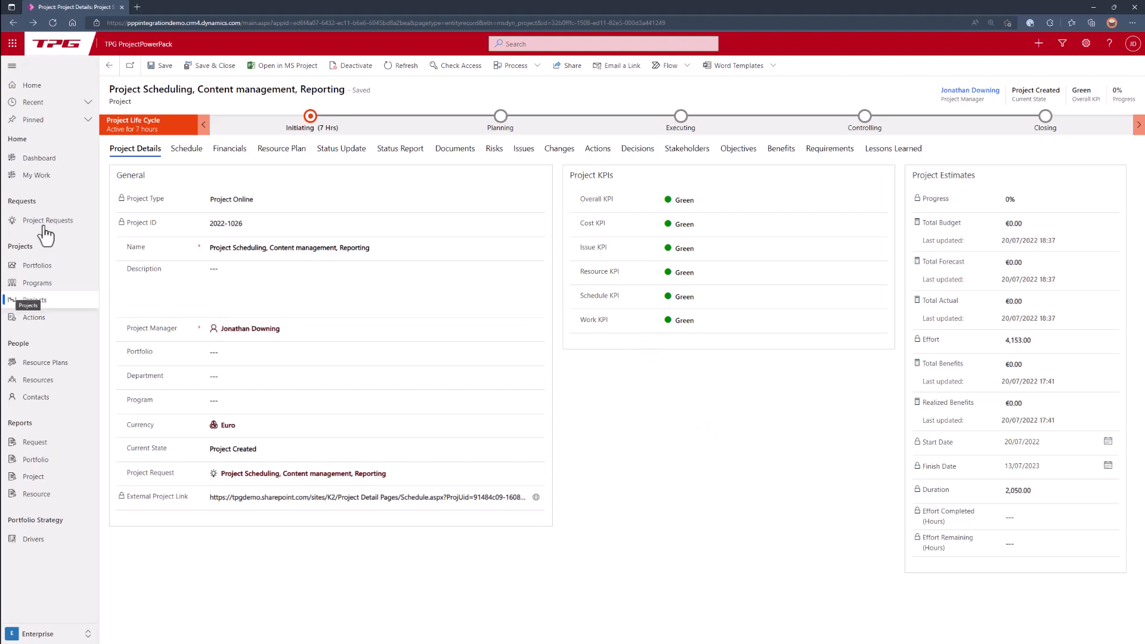
left_click(397, 67)
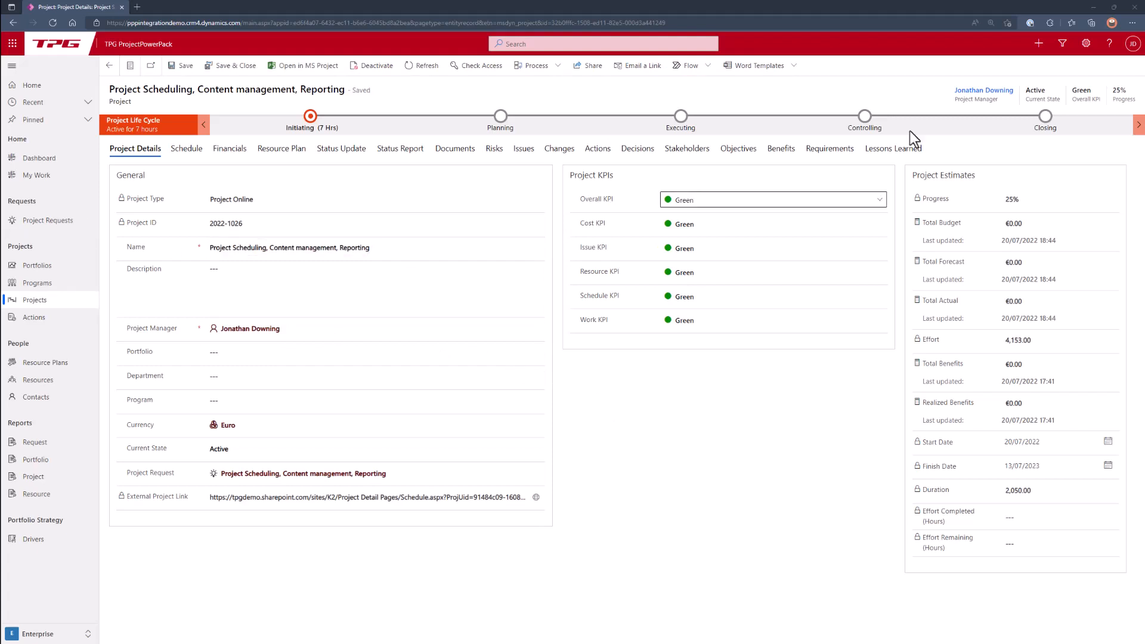
Step: Switch to TPG Scheduler and examine the request reports, filtering the summary by High and Critical priority before viewing the prioritization page
left_click(1091, 6)
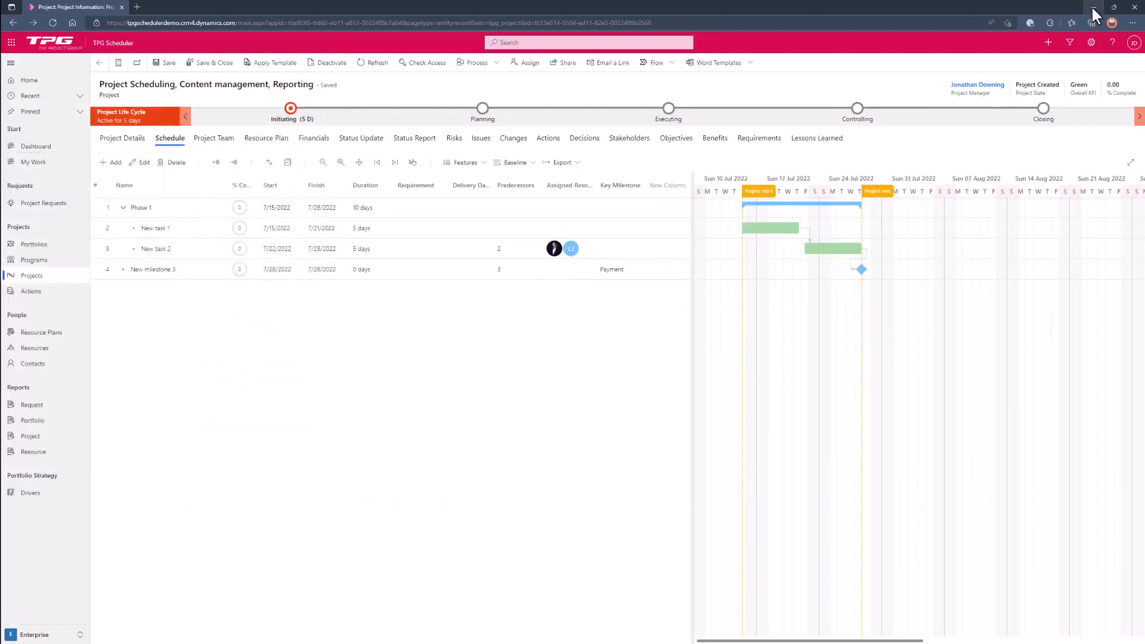
left_click(51, 407)
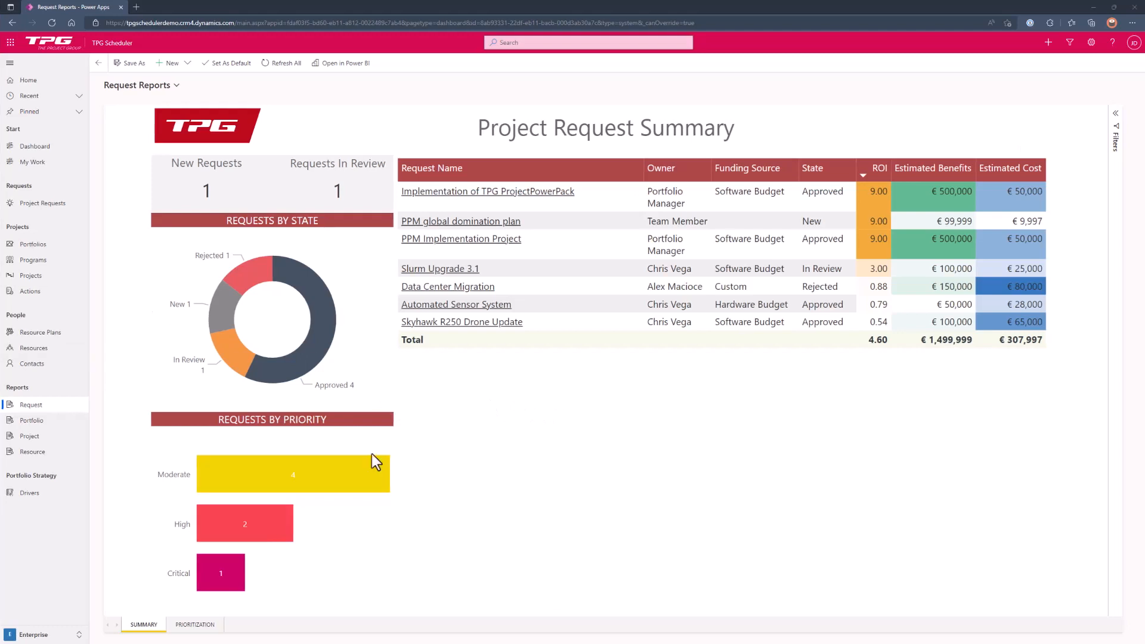
left_click(260, 539)
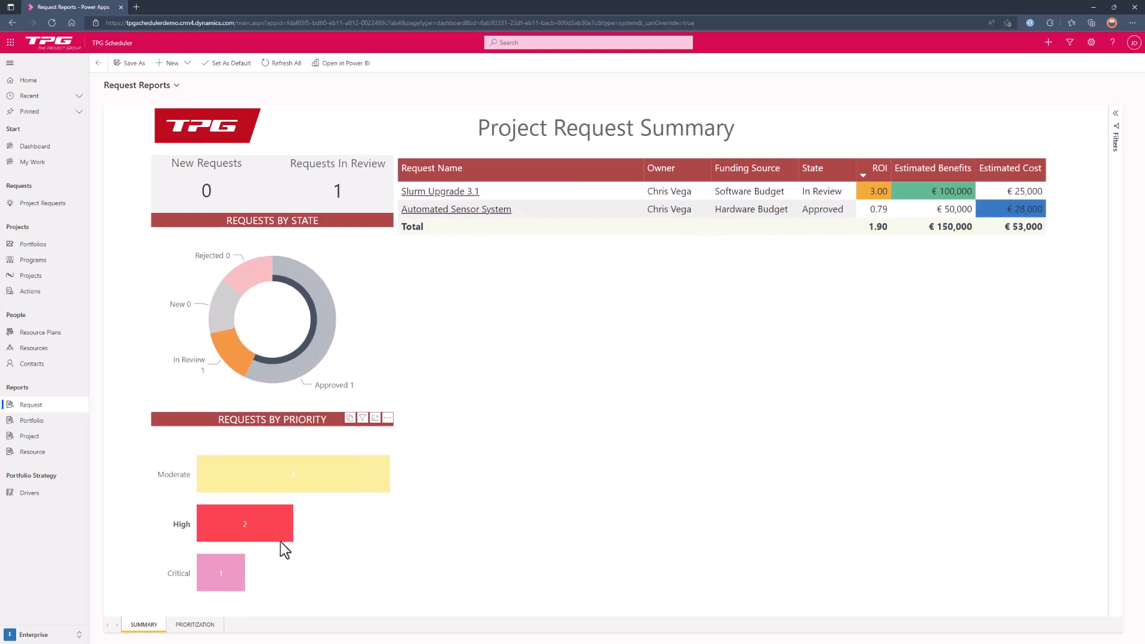
left_click(218, 586)
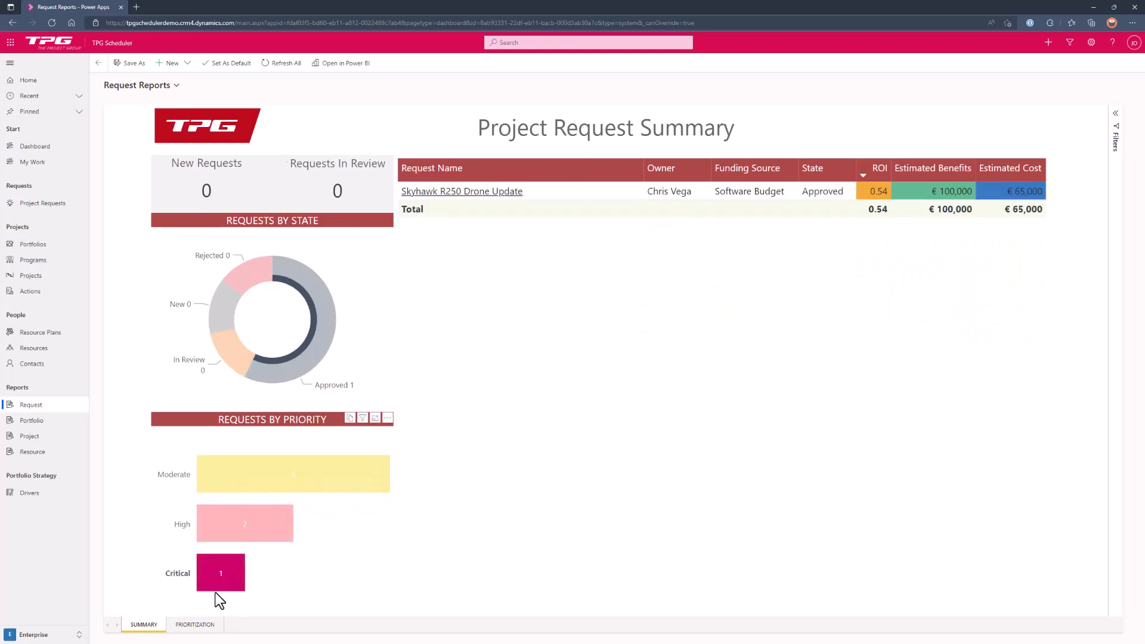
left_click(195, 625)
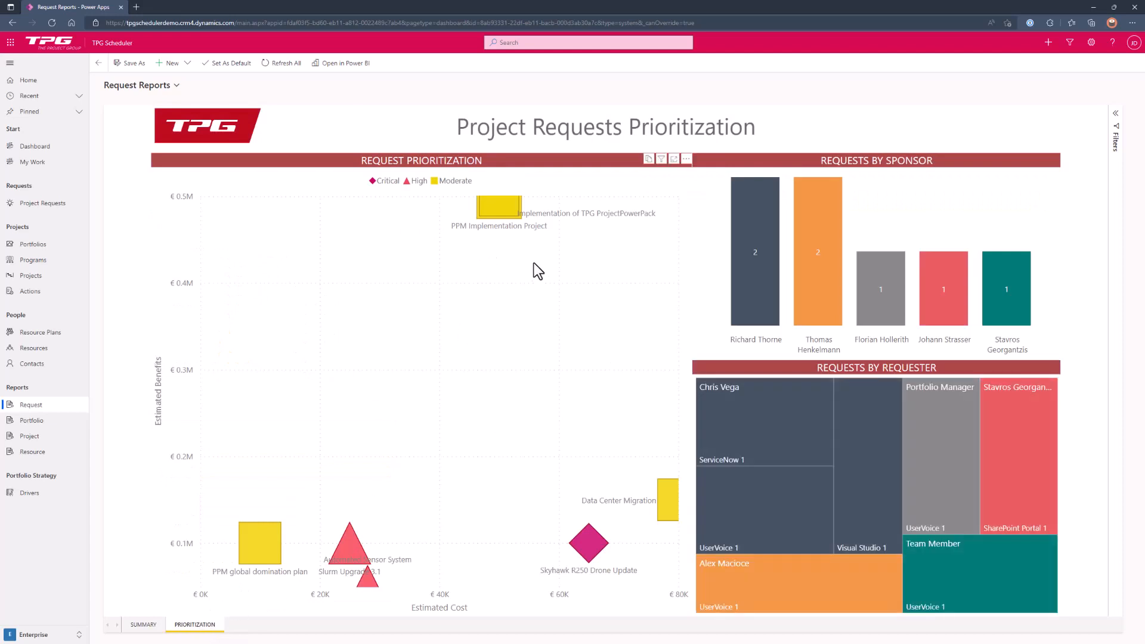
Step: Examine the project status and risks reports, and the dashboard, work and financials pages of the portfolio reports
left_click(30, 436)
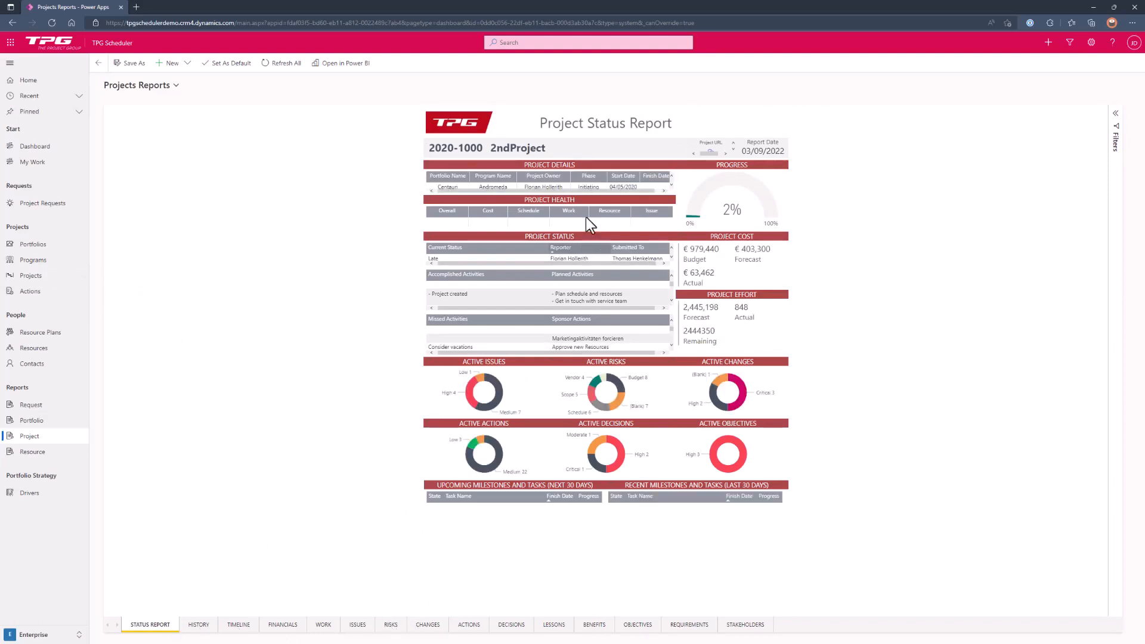
left_click(391, 626)
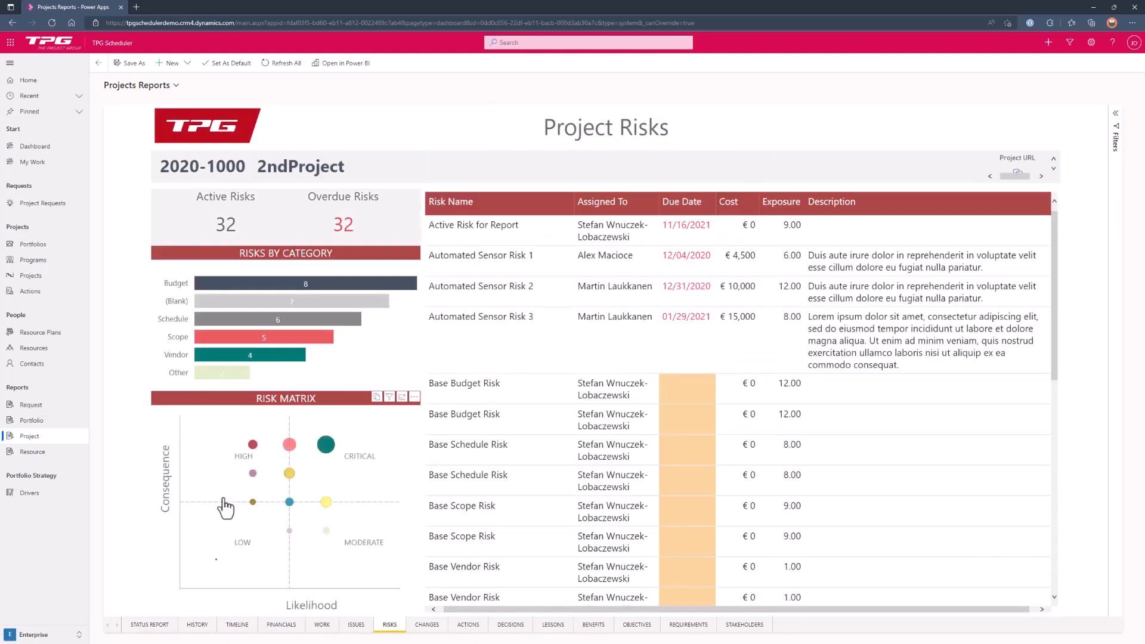
left_click(32, 421)
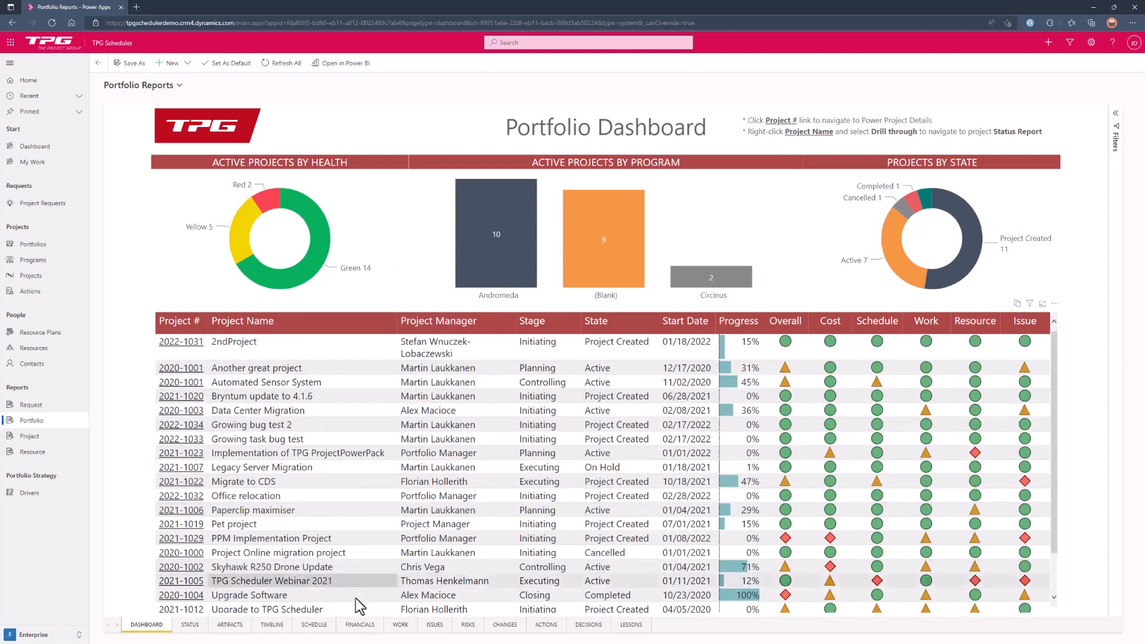
left_click(398, 626)
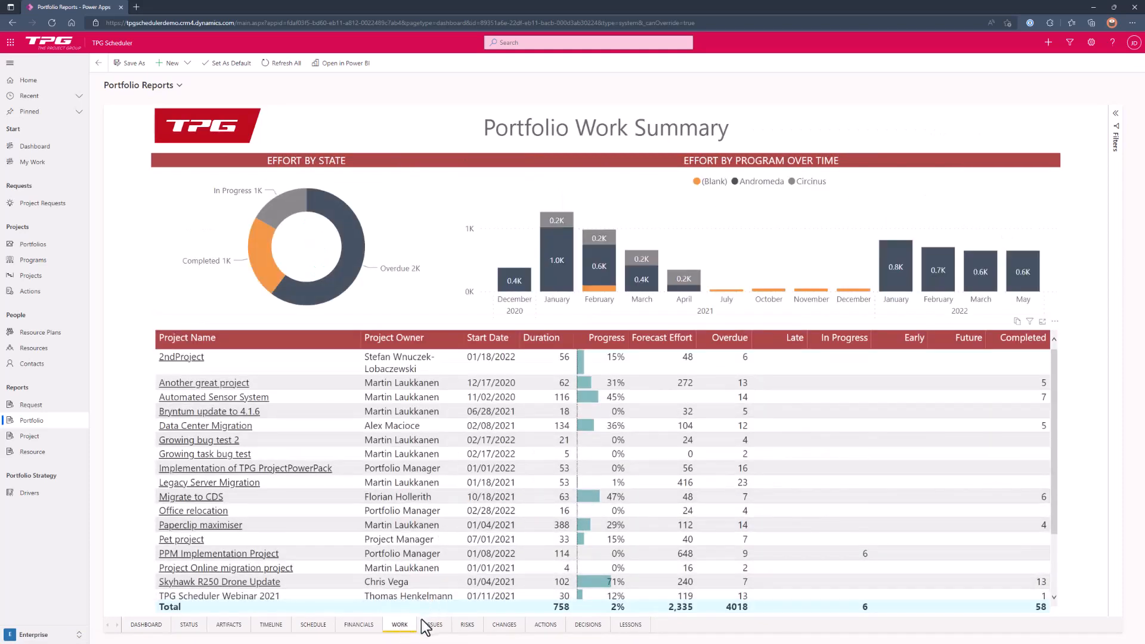
left_click(359, 626)
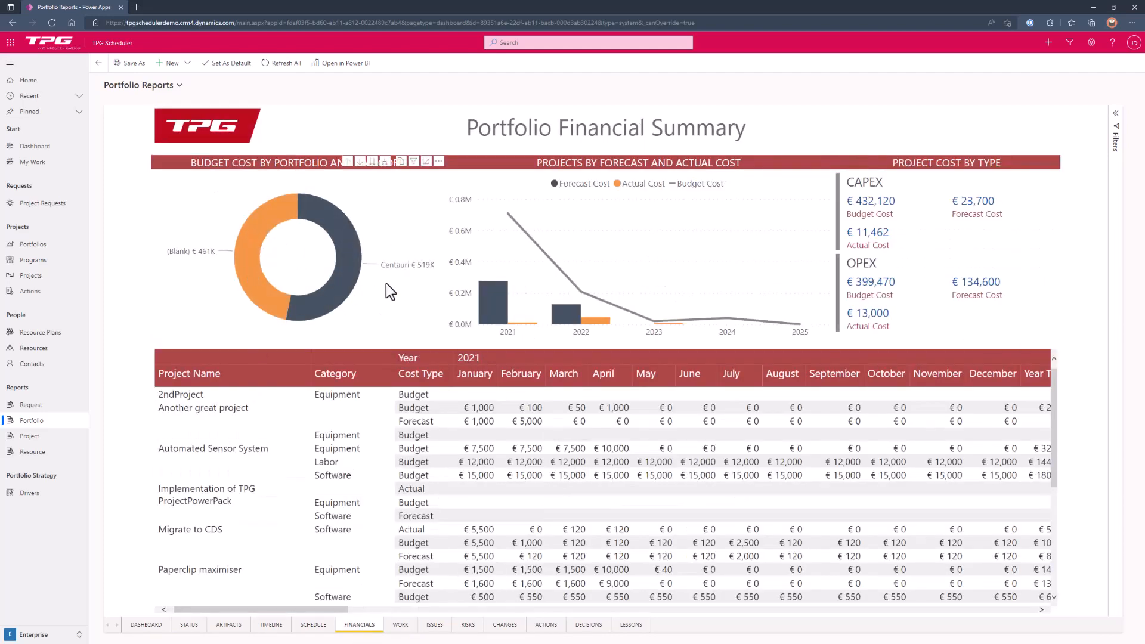
Step: Examine the resource reports through their summary, utilization, availability, assignments and plans pages
left_click(53, 451)
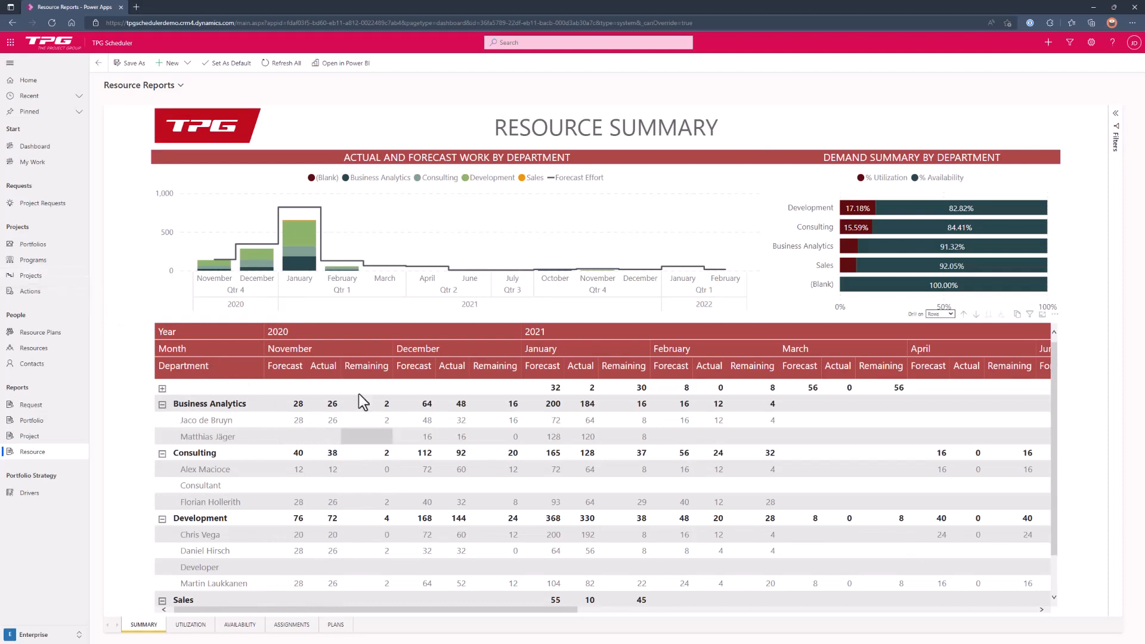
left_click(191, 625)
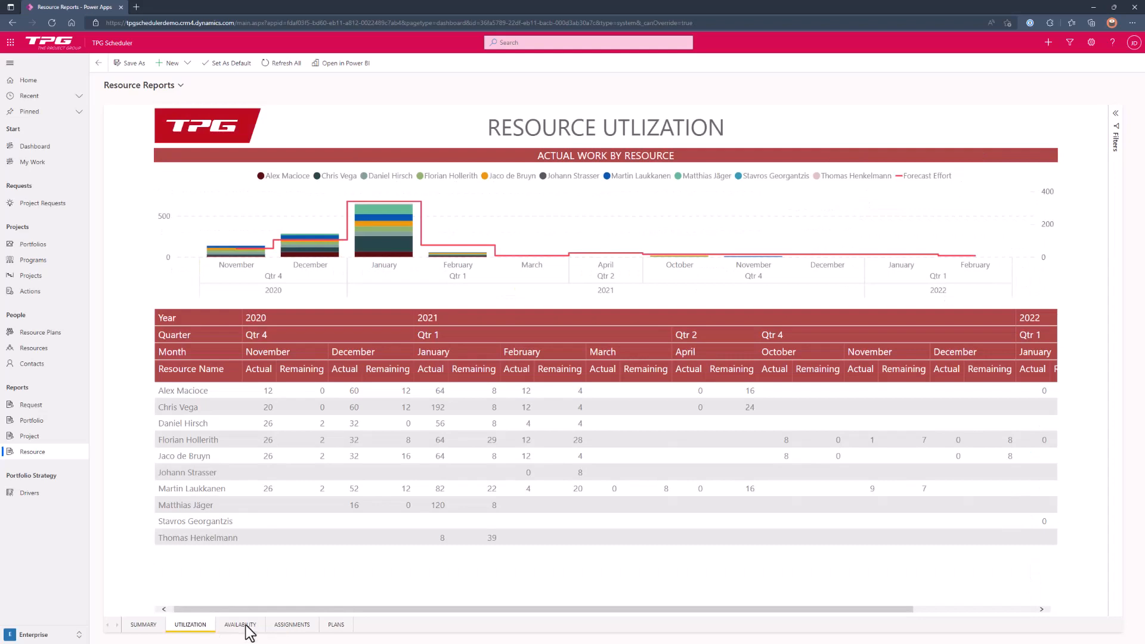
left_click(246, 627)
left_click(294, 626)
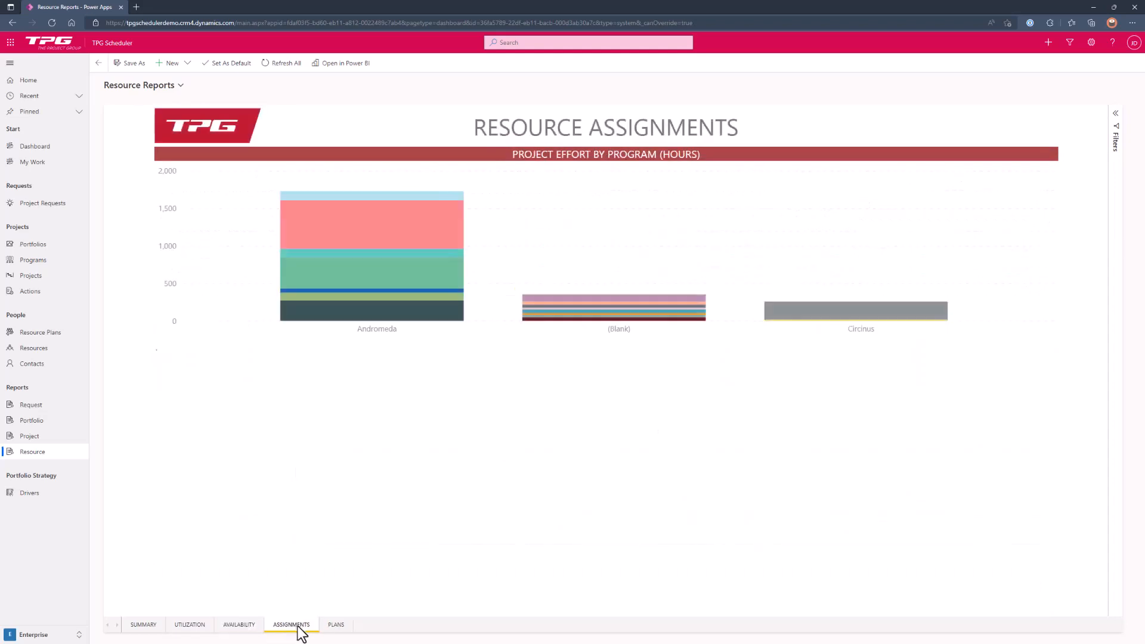
left_click(337, 626)
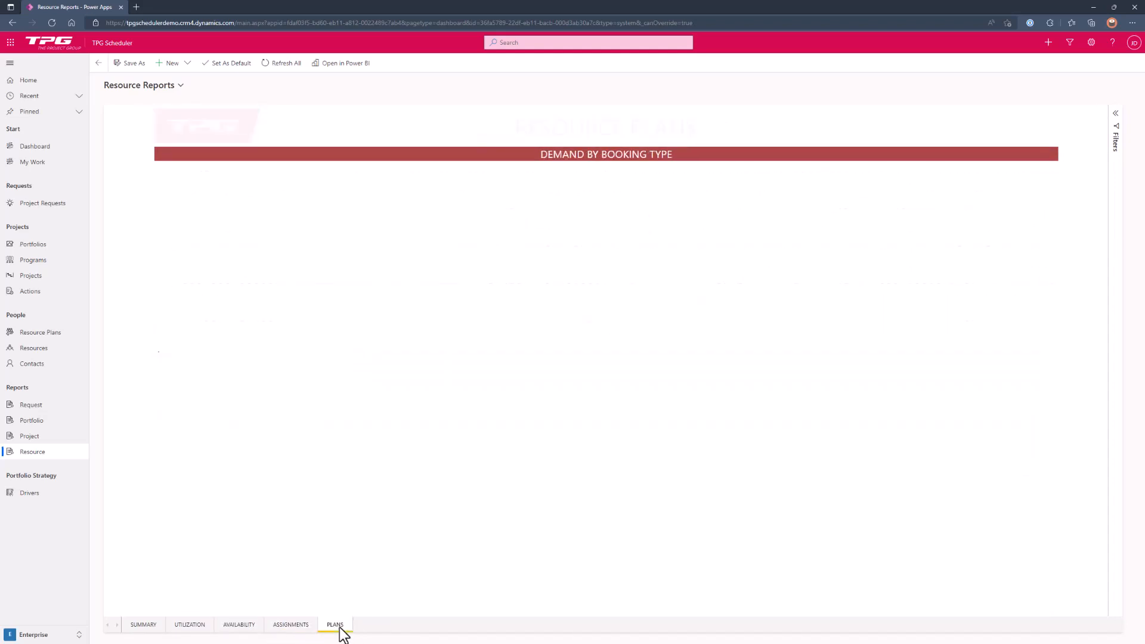